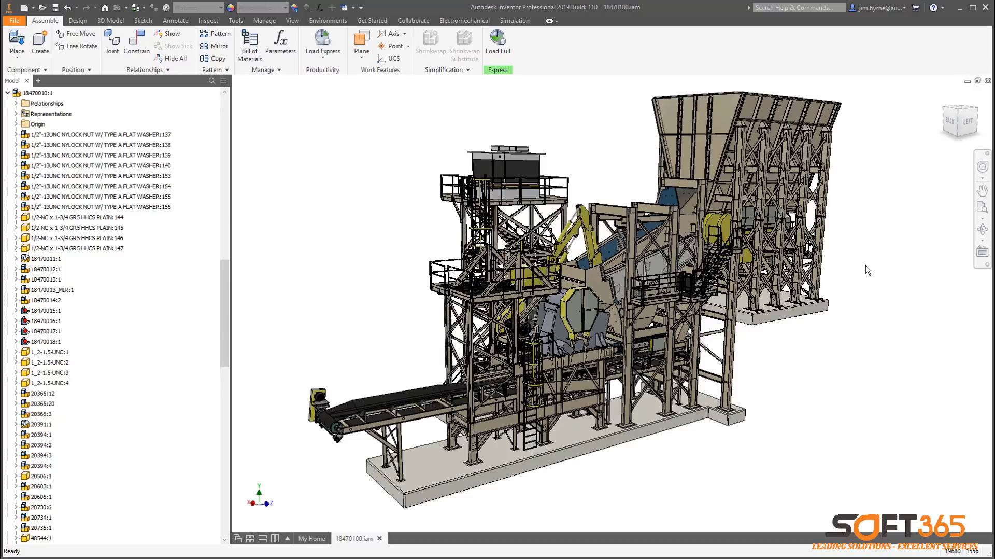
- Open the conveyor subassembly for in-place editing and return to the top-level plant assembly
{"action": "left_click", "coordinate": [983, 228]}
{"action": "mouse_move", "coordinate": [437, 303]}
{"action": "left_mouse_down"}
{"action": "mouse_move", "coordinate": [489, 307]}
{"action": "mouse_move", "coordinate": [436, 310]}
{"action": "left_mouse_up"}
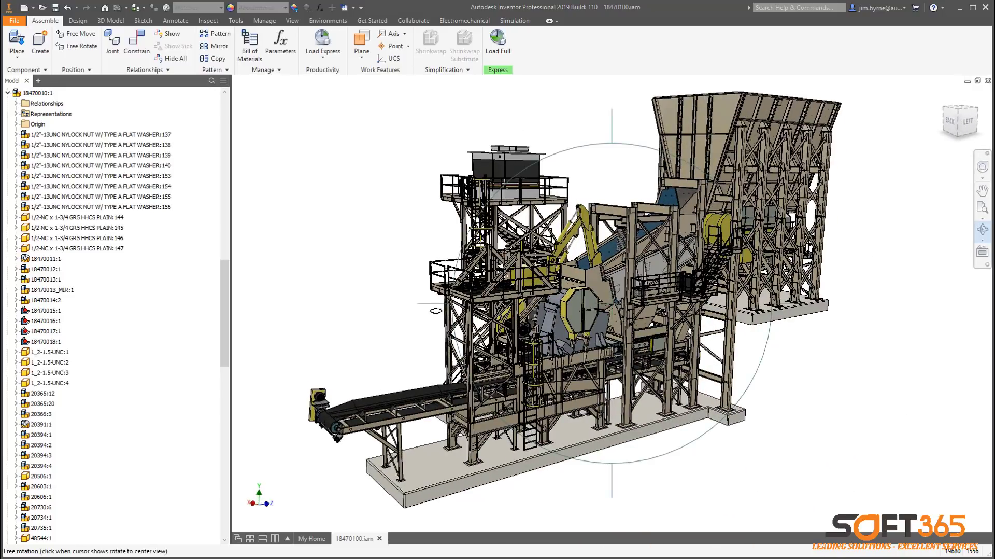
{"action": "key", "text": "Escape"}
{"action": "double_click", "coordinate": [377, 399]}
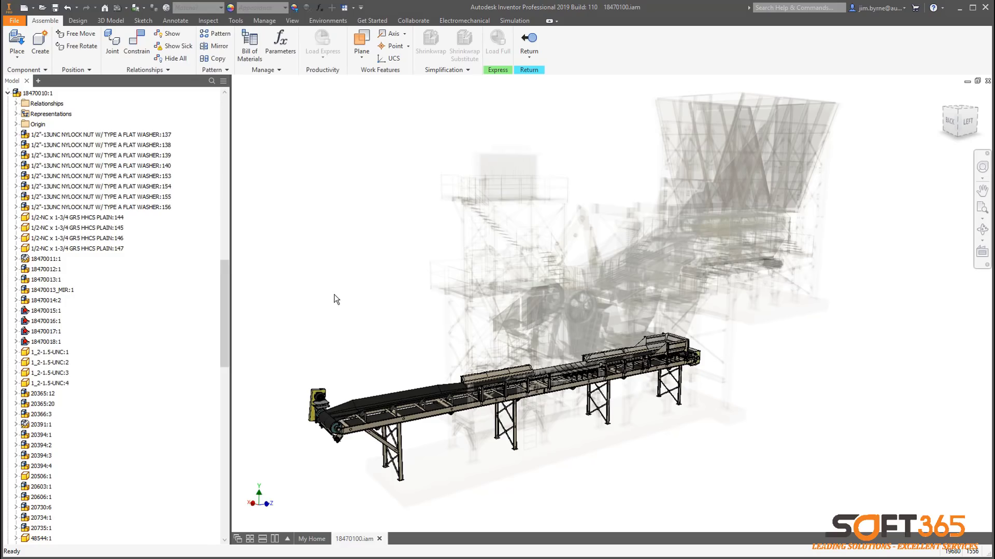
{"action": "right_click", "coordinate": [334, 299]}
{"action": "left_click", "coordinate": [339, 326]}
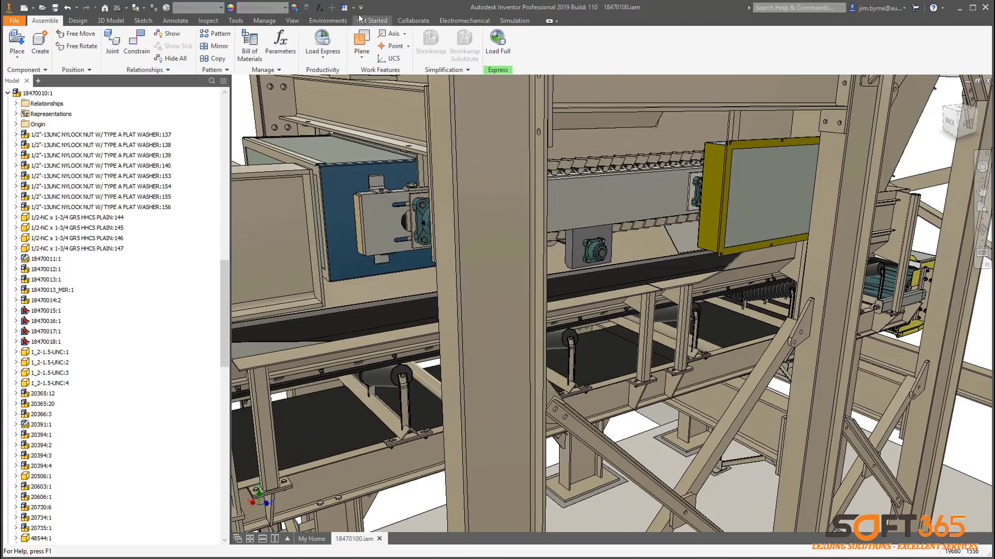
- Cut the plant assembly with a half section view on the conveyor's side channel face, offset -28.1875 in
{"action": "left_click", "coordinate": [354, 8]}
{"action": "left_click", "coordinate": [366, 48]}
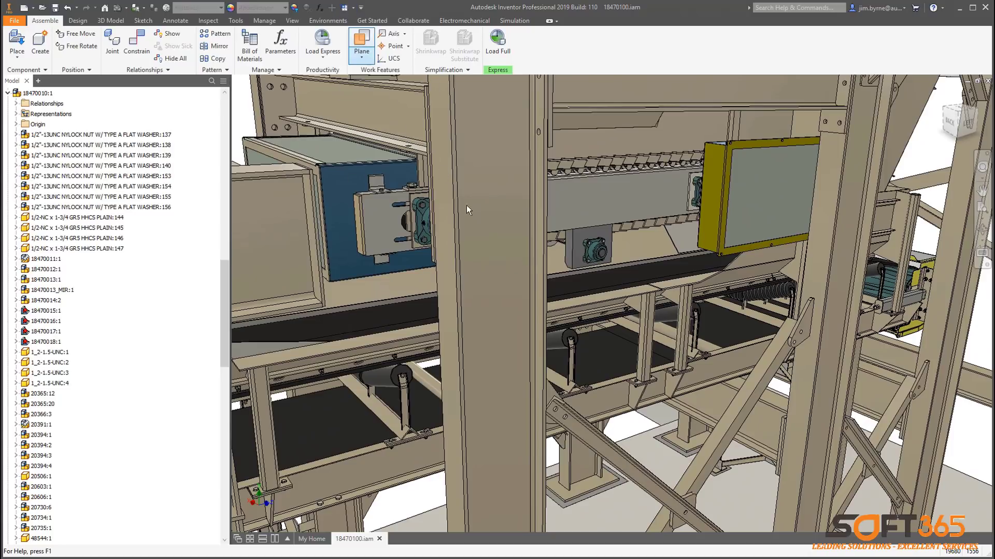
{"action": "left_click", "coordinate": [582, 399]}
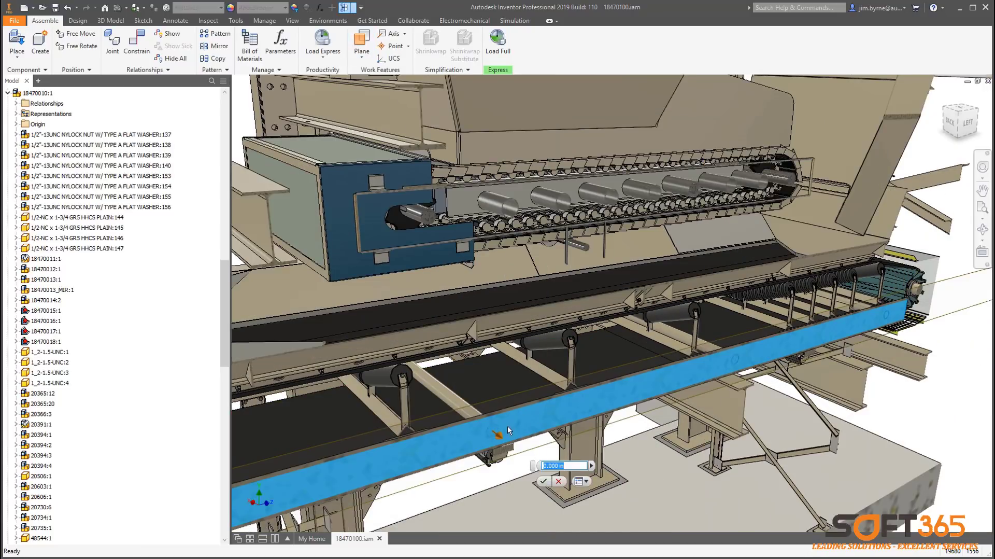
{"action": "left_click_drag", "start_coordinate": [484, 426], "coordinate": [444, 393]}
{"action": "right_click", "coordinate": [506, 459]}
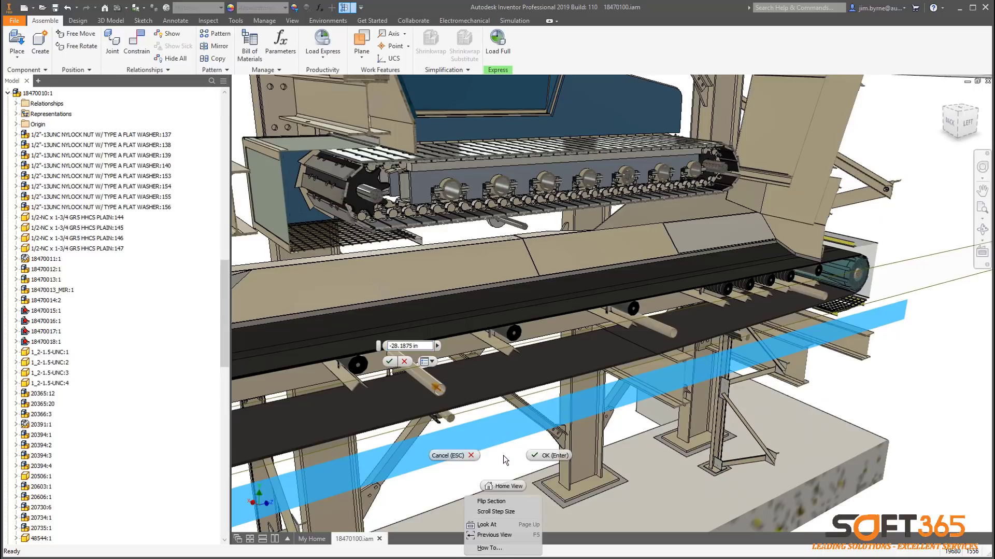
{"action": "left_click", "coordinate": [534, 454]}
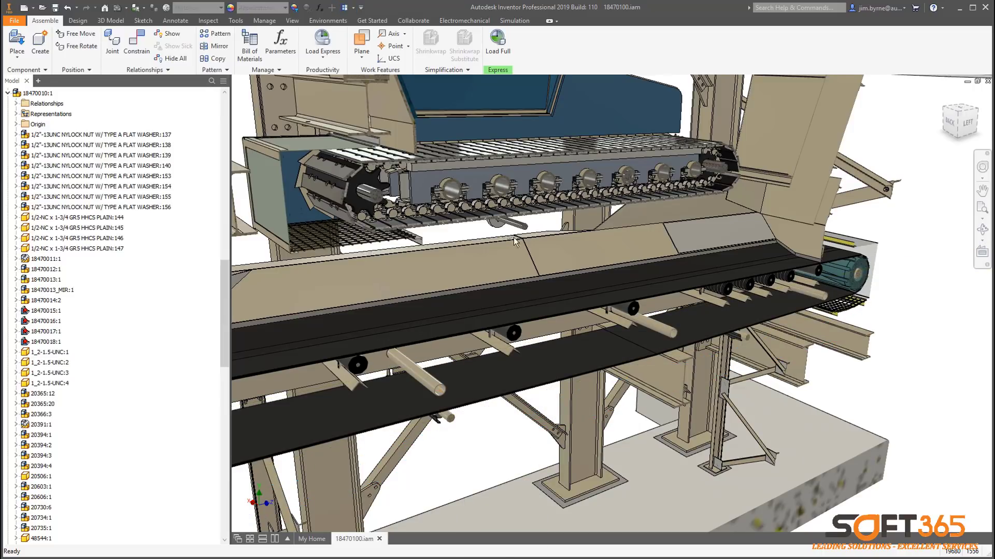
- End the section view and restore the home view of the whole plant
{"action": "left_click", "coordinate": [344, 7]}
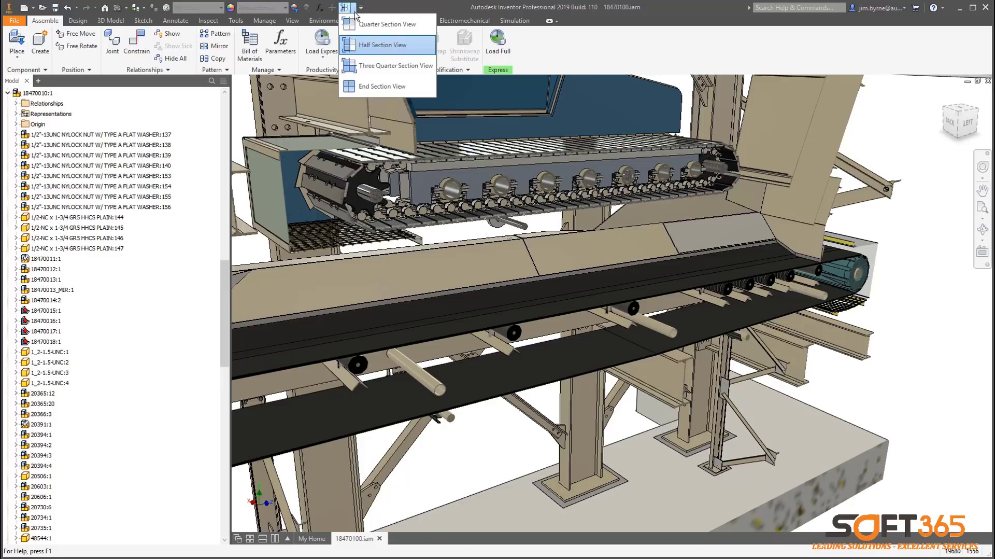
{"action": "left_click", "coordinate": [384, 85]}
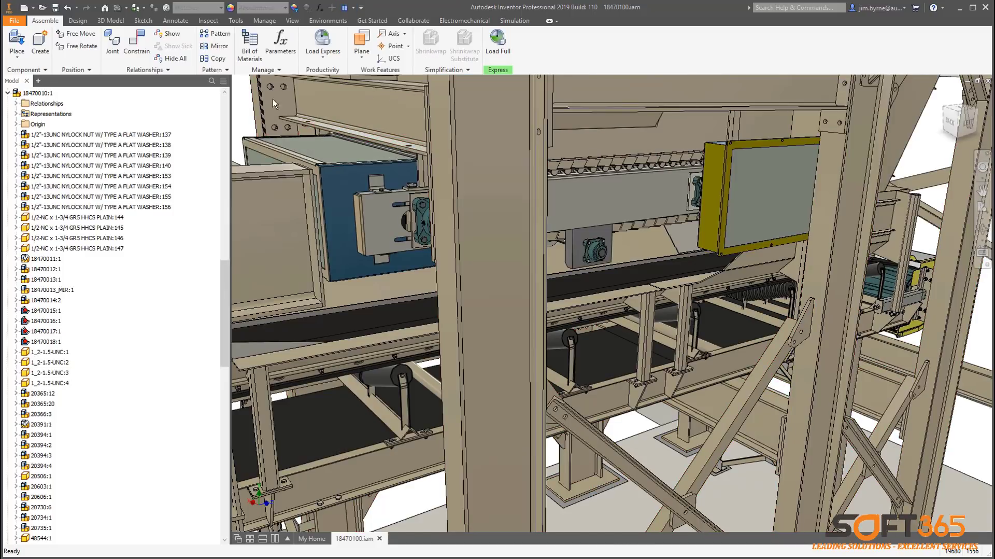
{"action": "key", "text": "F6"}
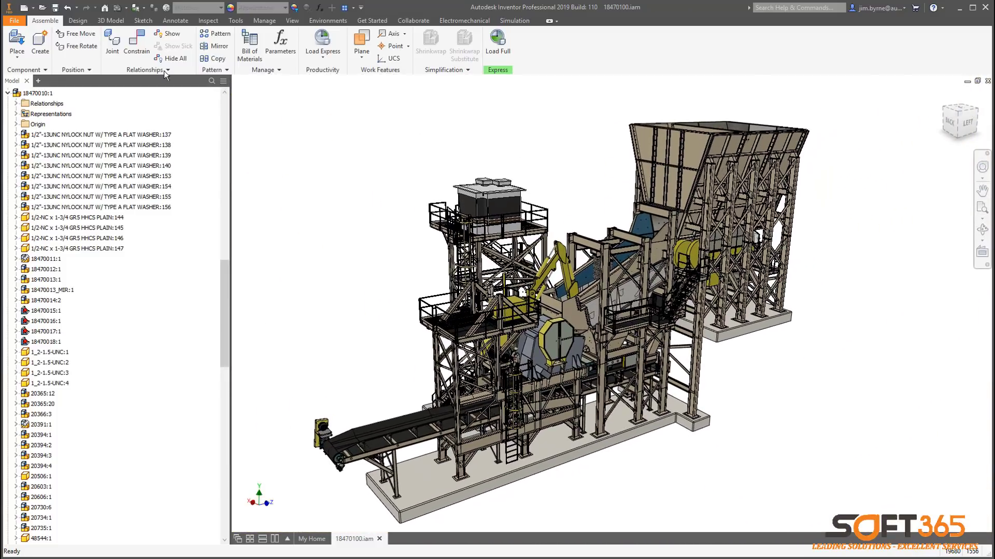
- Create a drawing from the ANSI (in).idw template and orient a base view of the plant assembly to Left
{"action": "left_click", "coordinate": [24, 8]}
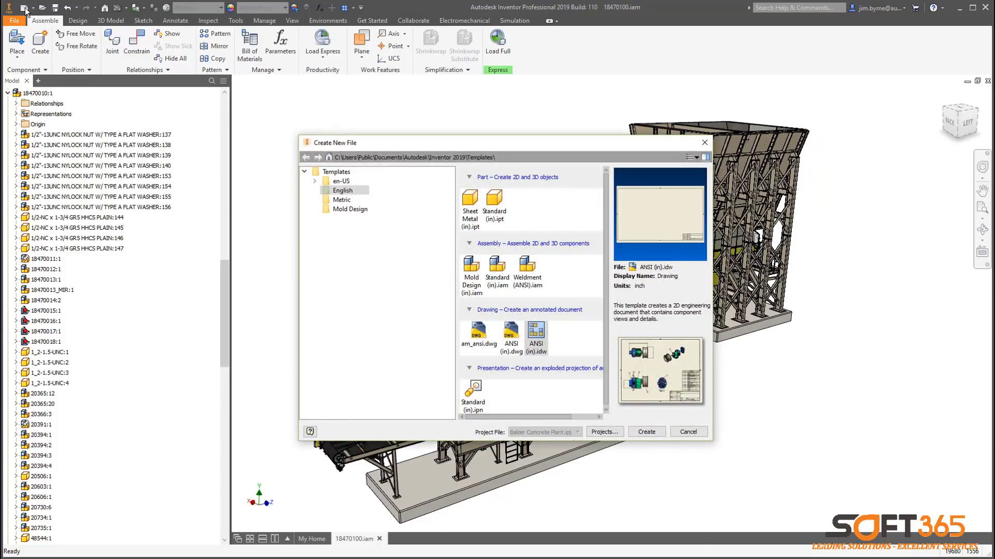
{"action": "double_click", "coordinate": [534, 338]}
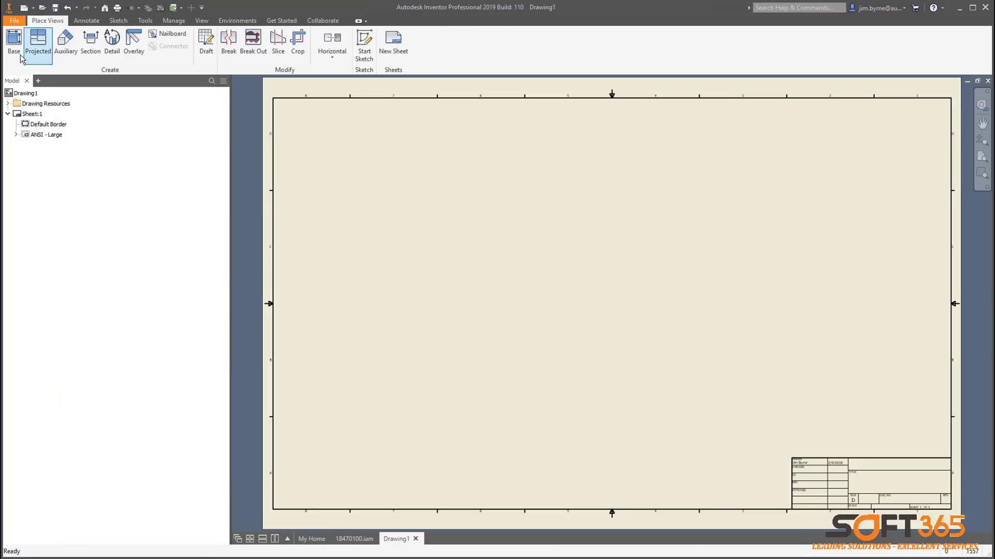
{"action": "left_click", "coordinate": [16, 52]}
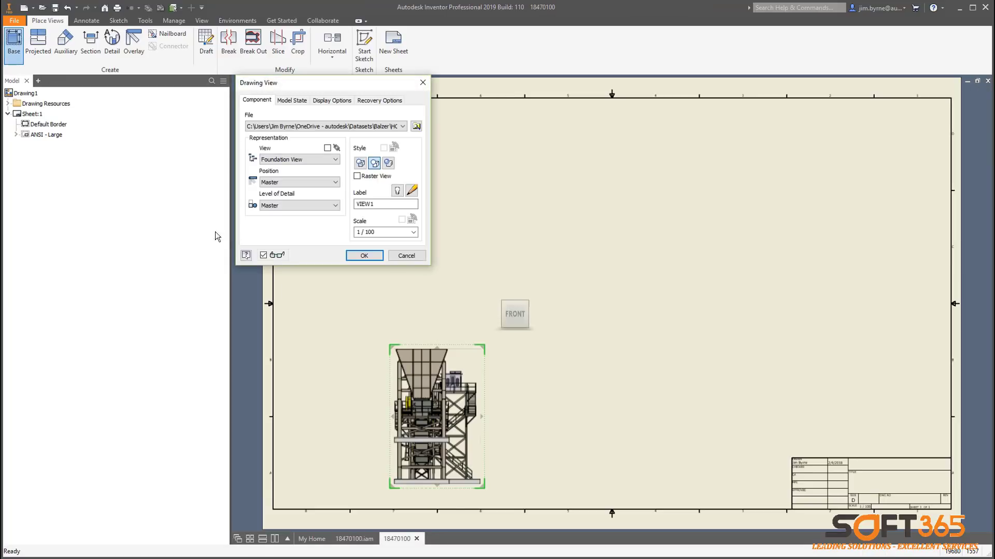
{"action": "left_click", "coordinate": [496, 313]}
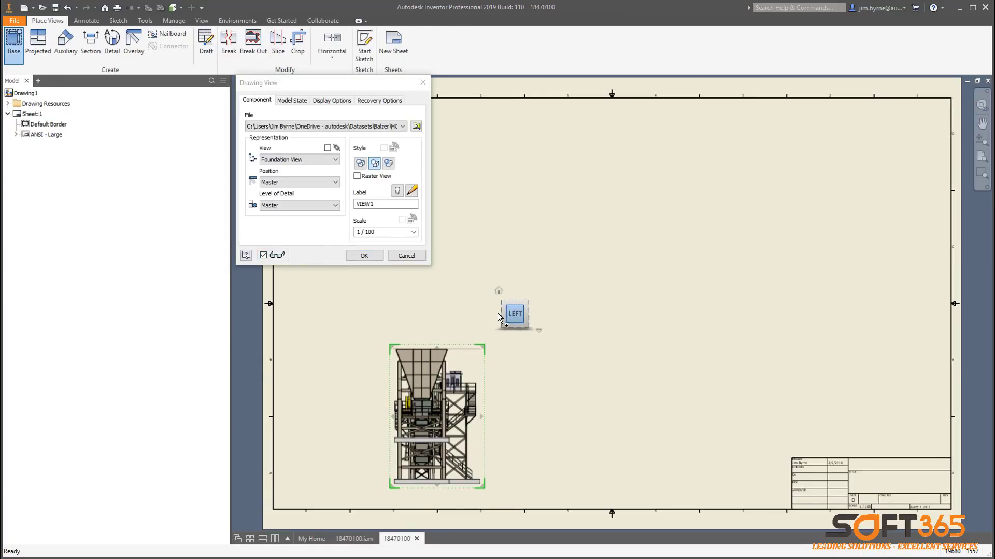
- Add projected top, side and isometric views around the base view and create all four views
{"action": "left_click", "coordinate": [477, 197]}
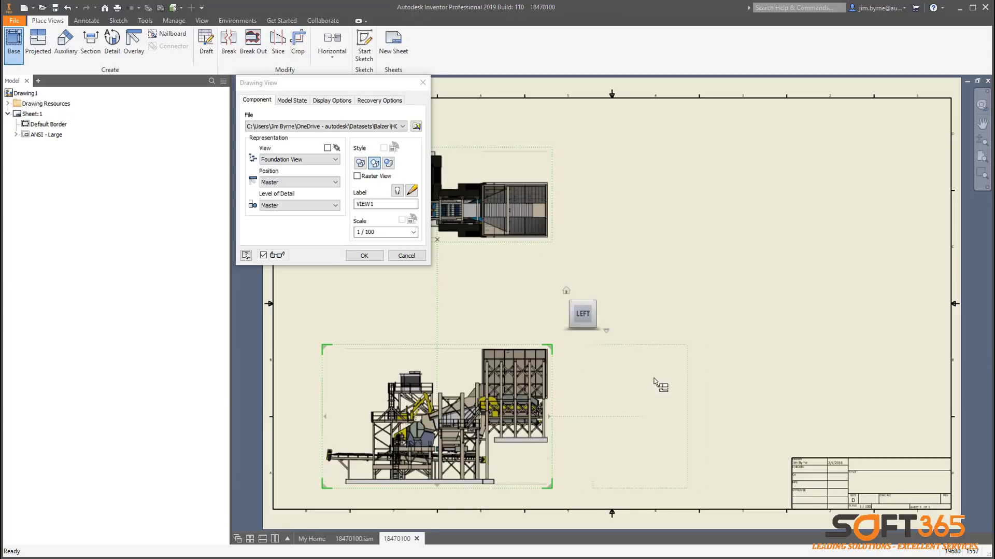
{"action": "left_click", "coordinate": [679, 399]}
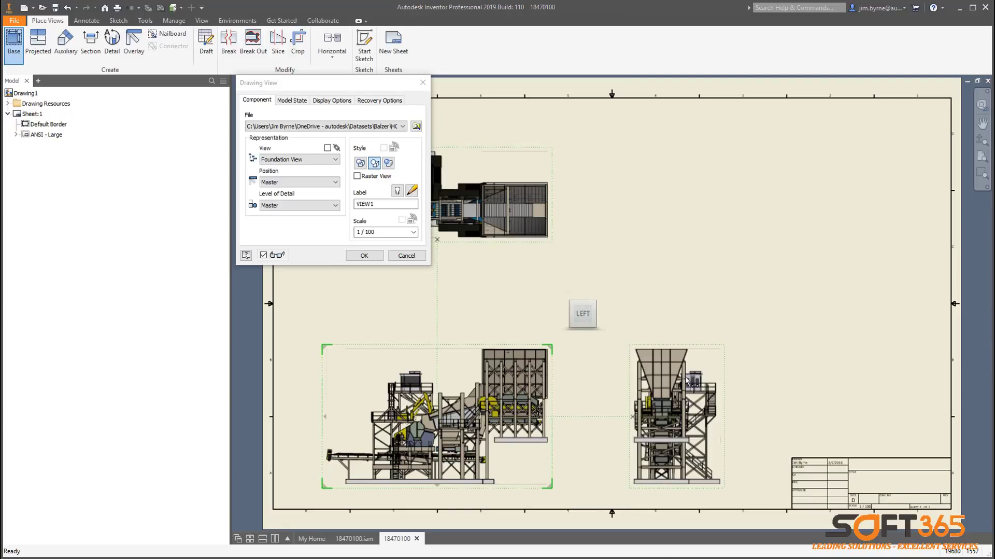
{"action": "left_click", "coordinate": [752, 228]}
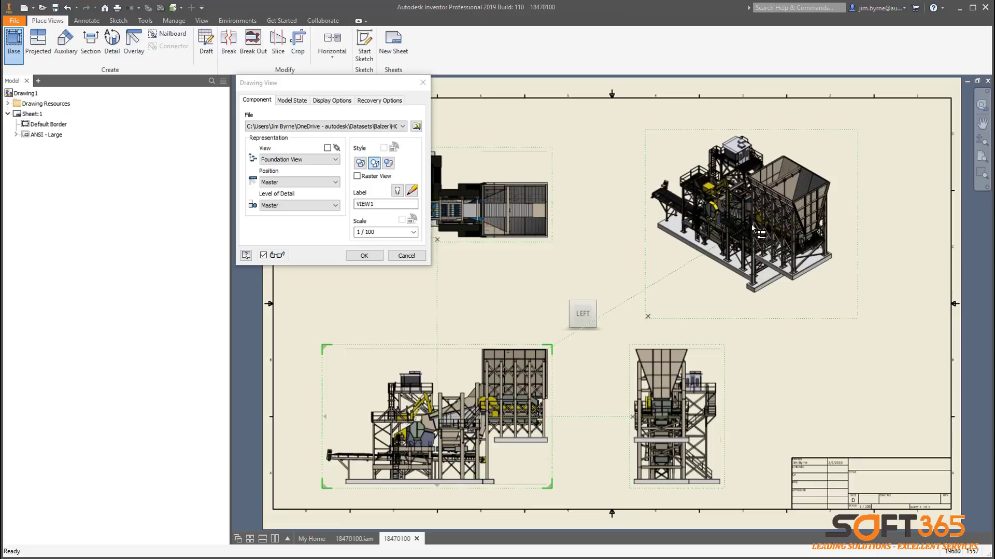
{"action": "right_click", "coordinate": [751, 228]}
{"action": "left_click", "coordinate": [795, 226]}
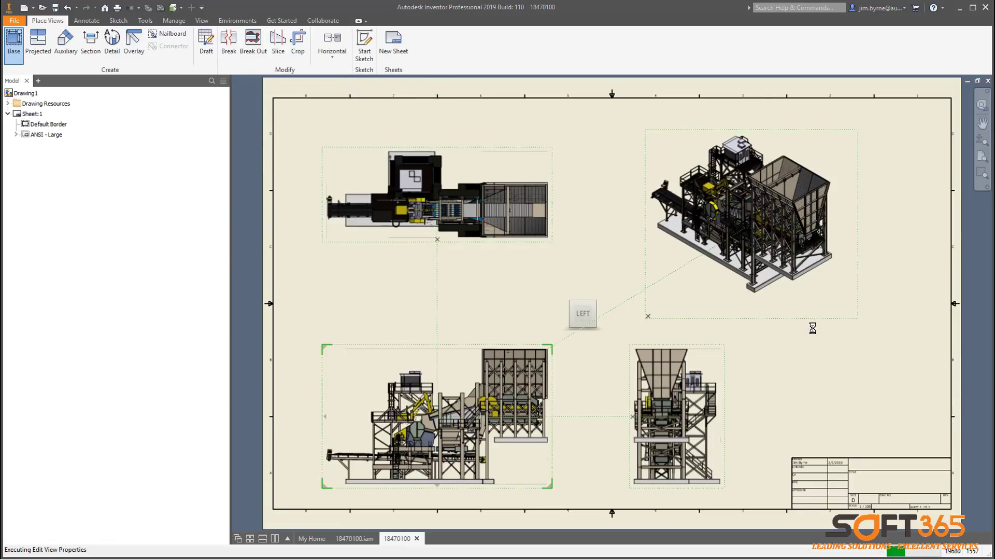
- Set the Flush:78 constraint offset in 18470100.iam to 18 in and return to the drawing
{"action": "left_click", "coordinate": [353, 537]}
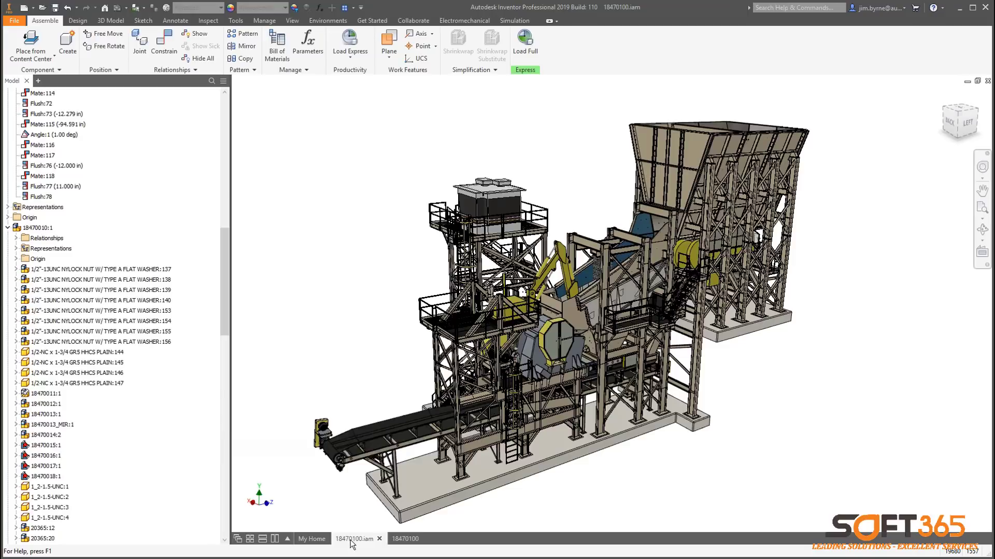
{"action": "left_click", "coordinate": [49, 198]}
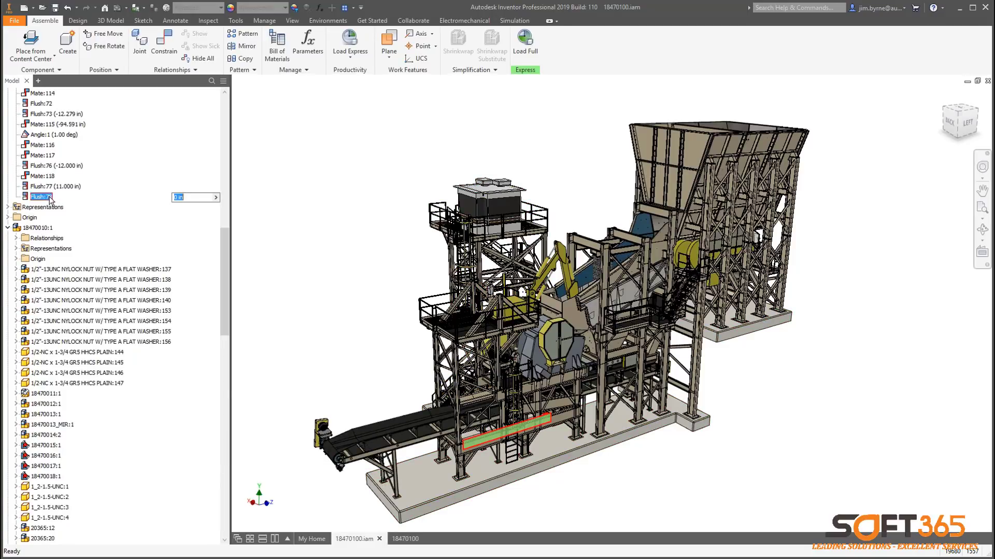
{"action": "type", "text": "18"}
{"action": "key", "text": "Return"}
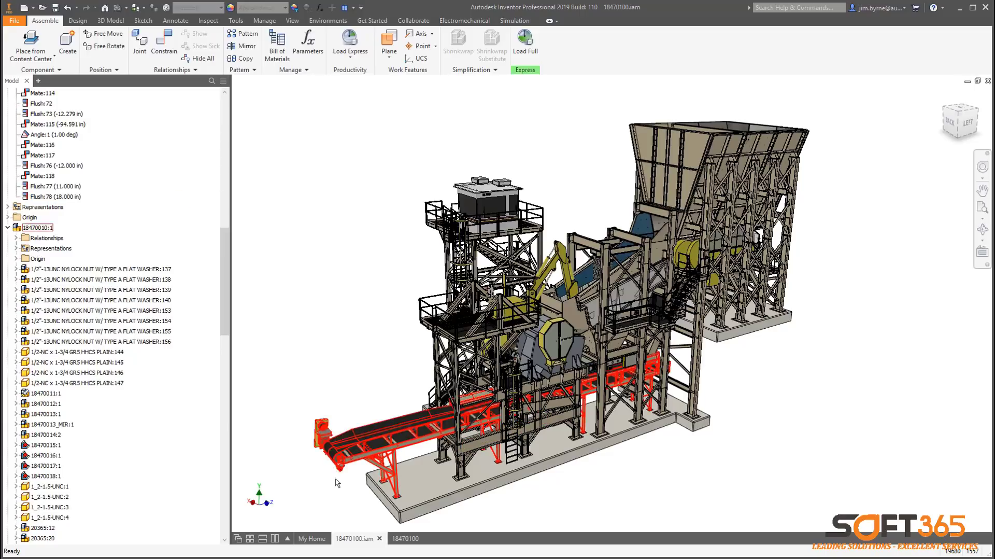
{"action": "left_click", "coordinate": [407, 538]}
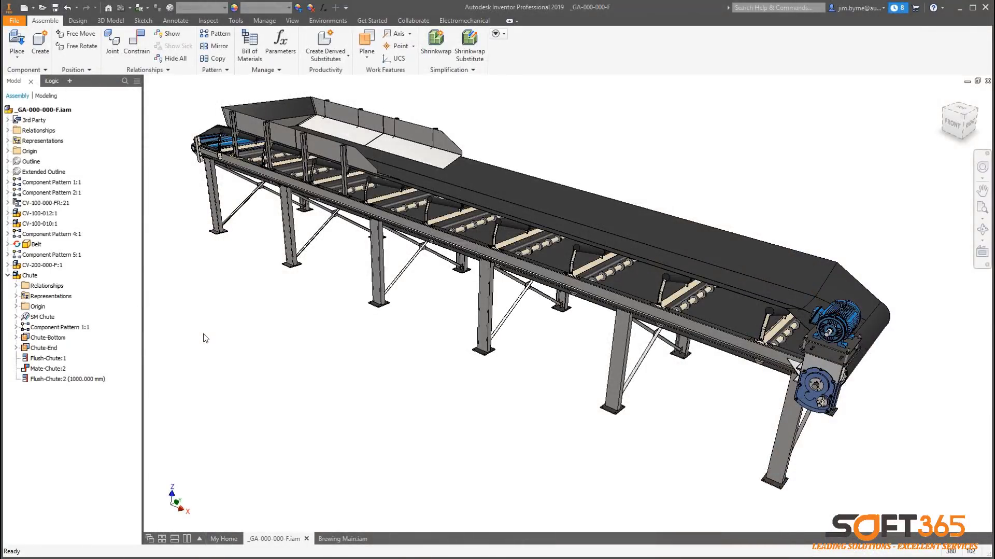
- Open the conveyor assembly's parameters and set the Chute user parameter to False
{"action": "left_click", "coordinate": [281, 42]}
{"action": "left_click_drag", "start_coordinate": [263, 83], "coordinate": [262, 236]}
{"action": "left_click", "coordinate": [159, 267]}
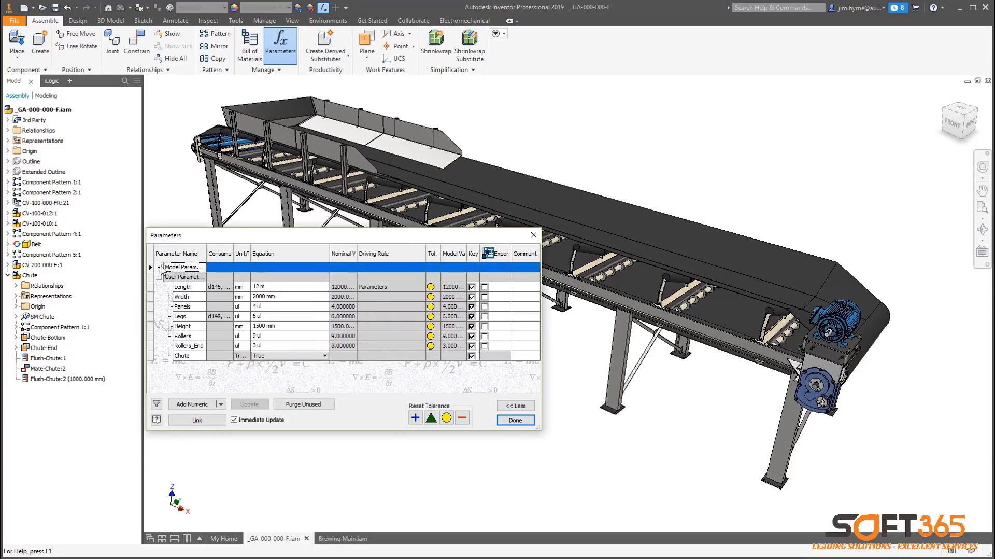
{"action": "left_click", "coordinate": [270, 356]}
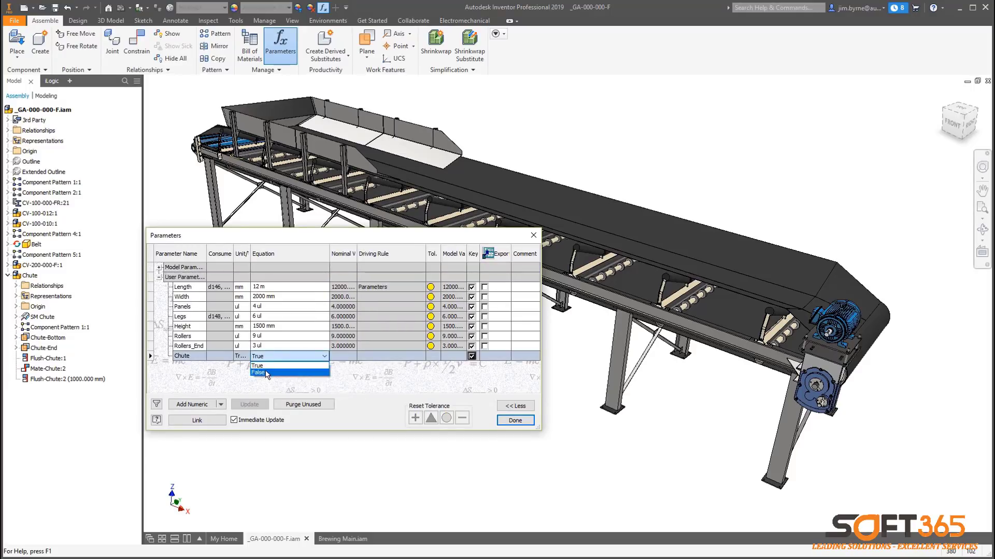
{"action": "left_click", "coordinate": [275, 370]}
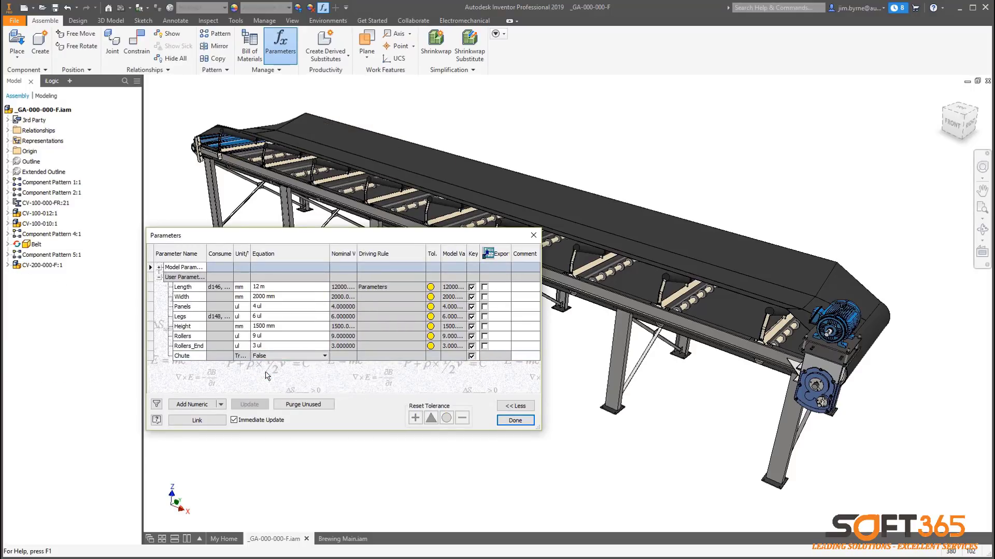
- Set the Chute parameter back to True, expand the Chute component's contents and close the parameters
{"action": "left_click", "coordinate": [269, 356]}
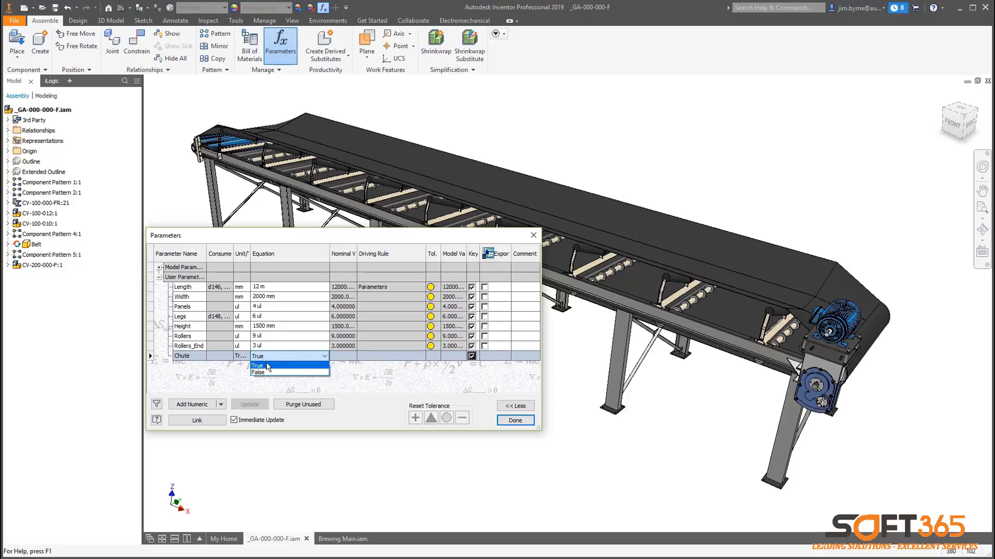
{"action": "left_click", "coordinate": [268, 365]}
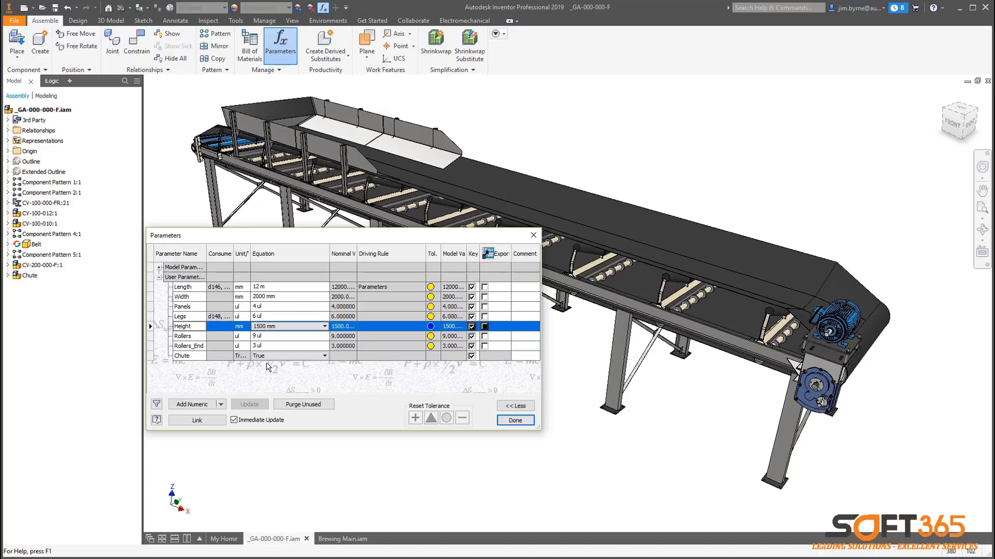
{"action": "left_click", "coordinate": [8, 276]}
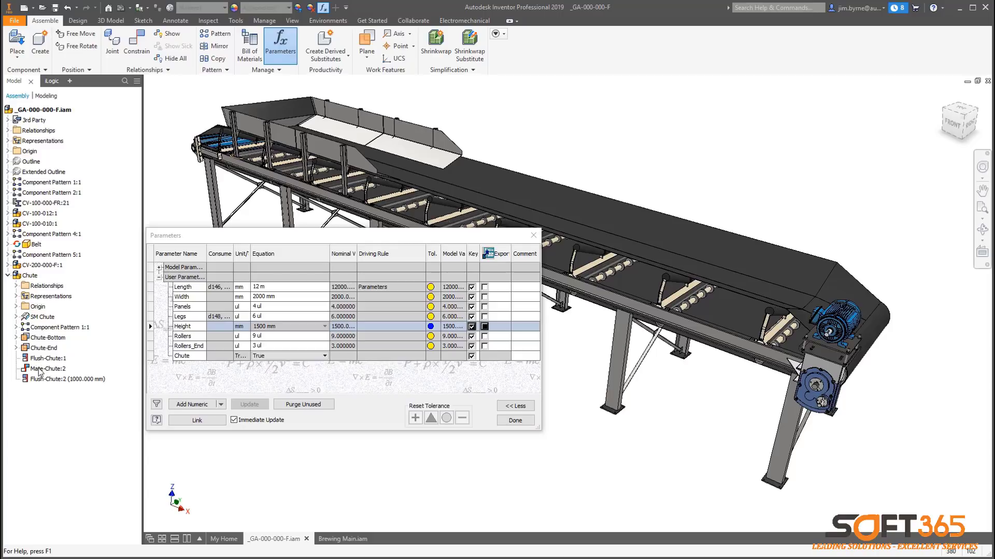
{"action": "left_click", "coordinate": [513, 420]}
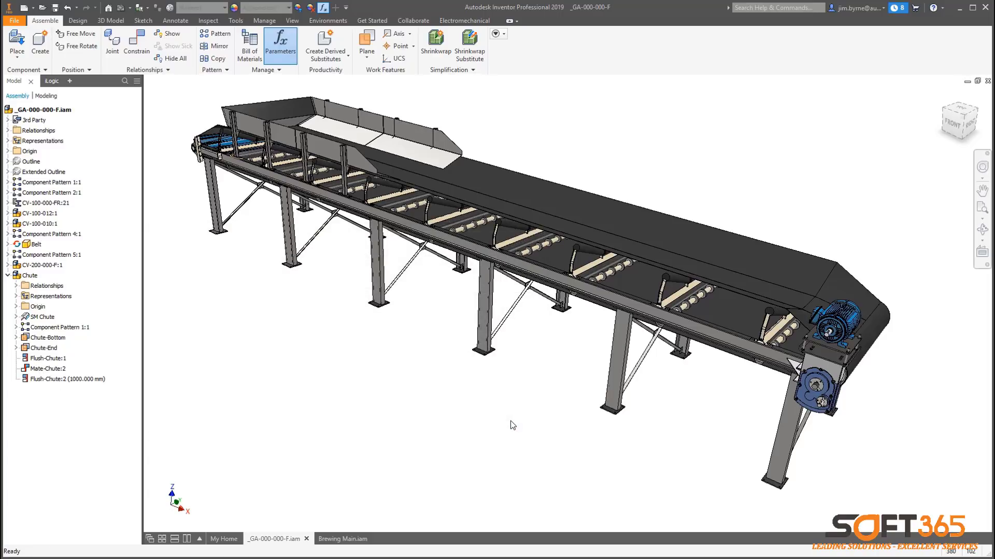
- Open the Parameters iLogic rule and examine its code for deleting, adding and constraining the Chute component
{"action": "left_click", "coordinate": [52, 81]}
{"action": "double_click", "coordinate": [37, 111]}
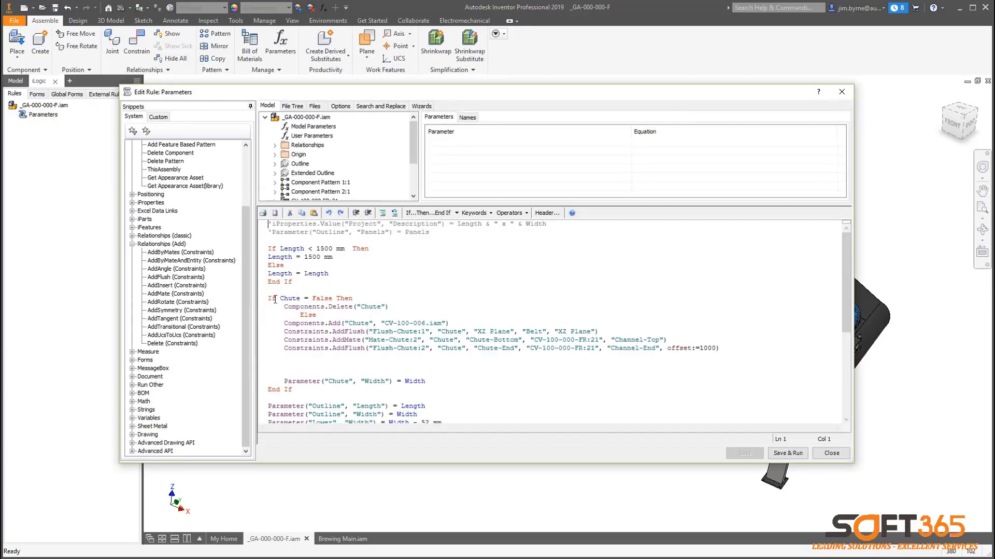
{"action": "left_click_drag", "start_coordinate": [269, 297], "coordinate": [391, 306]}
{"action": "left_click_drag", "start_coordinate": [287, 323], "coordinate": [463, 320]}
{"action": "left_click_drag", "start_coordinate": [286, 331], "coordinate": [657, 358]}
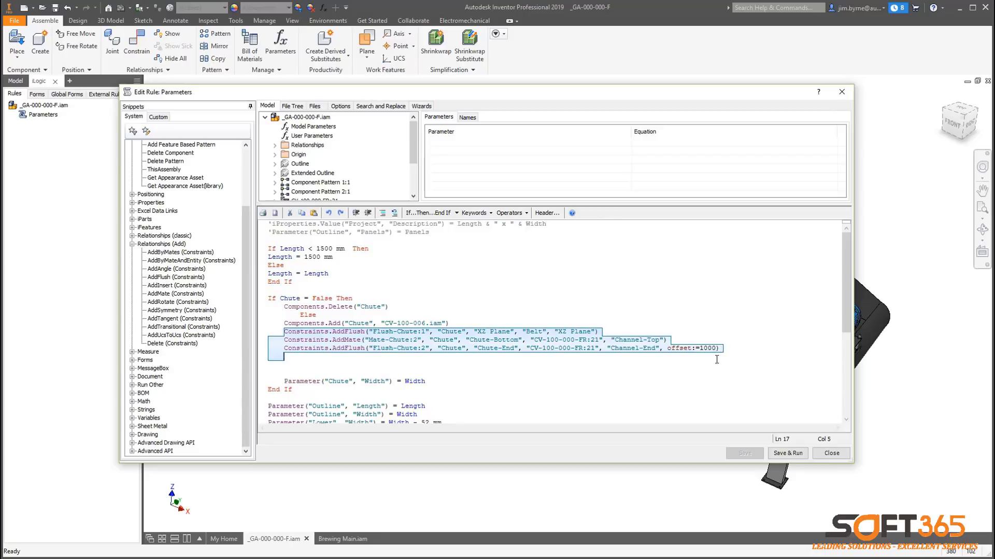
{"action": "left_click", "coordinate": [293, 365]}
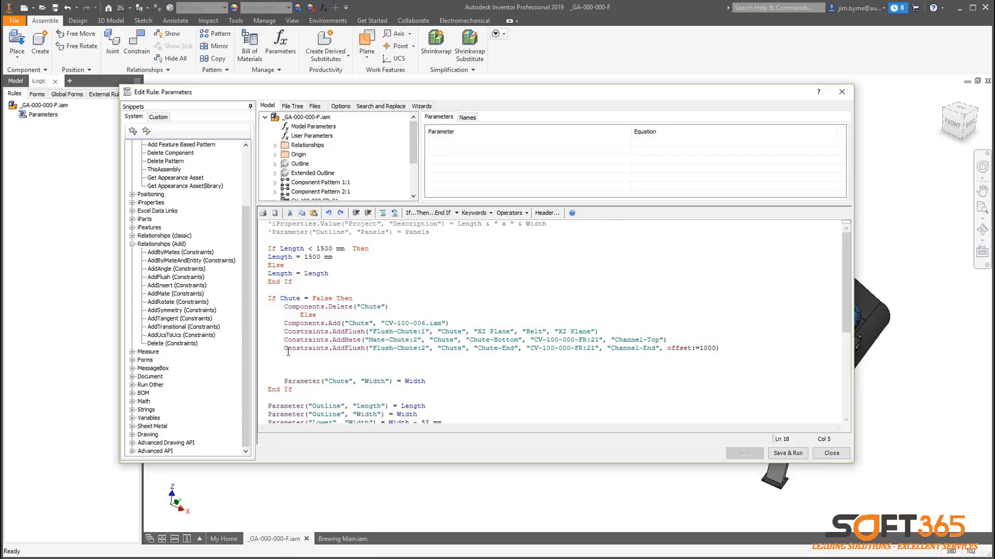
- Review the iLogic Assemblies/Components, Relationships (Add) and Positioning snippet groups in the rule editor
{"action": "scroll", "coordinate": [248, 228], "scroll_direction": "up", "scroll_amount": 3}
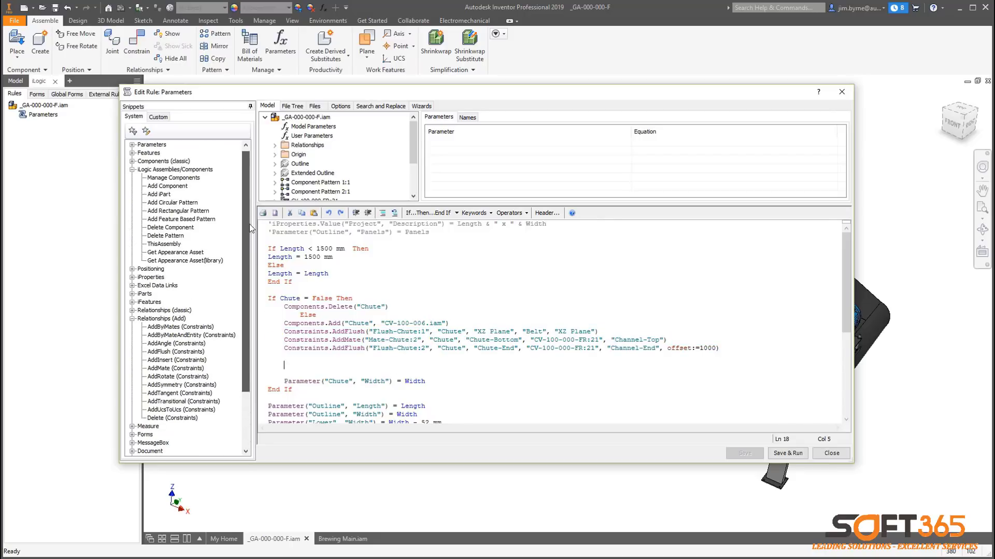
{"action": "left_click", "coordinate": [178, 169]}
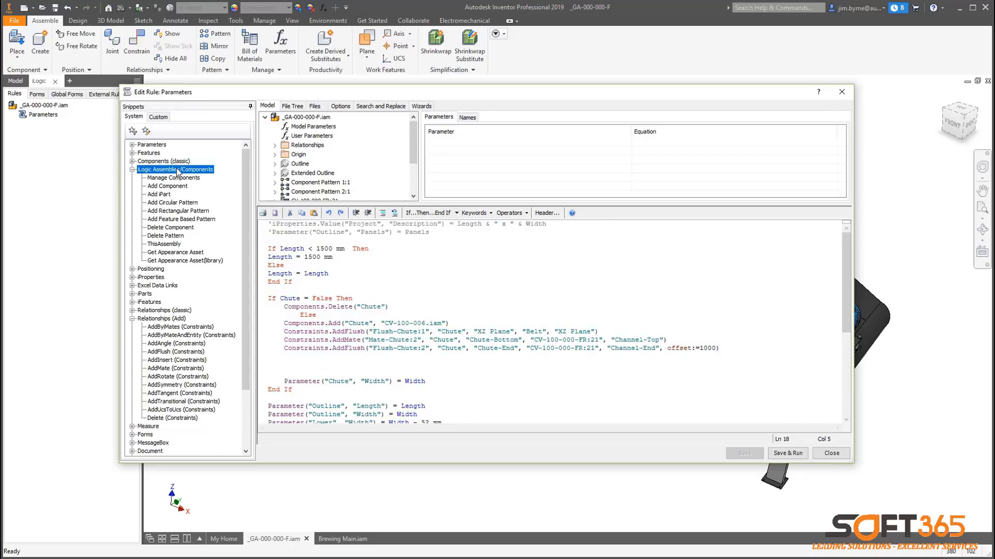
{"action": "left_click", "coordinate": [162, 321]}
{"action": "left_click", "coordinate": [132, 268]}
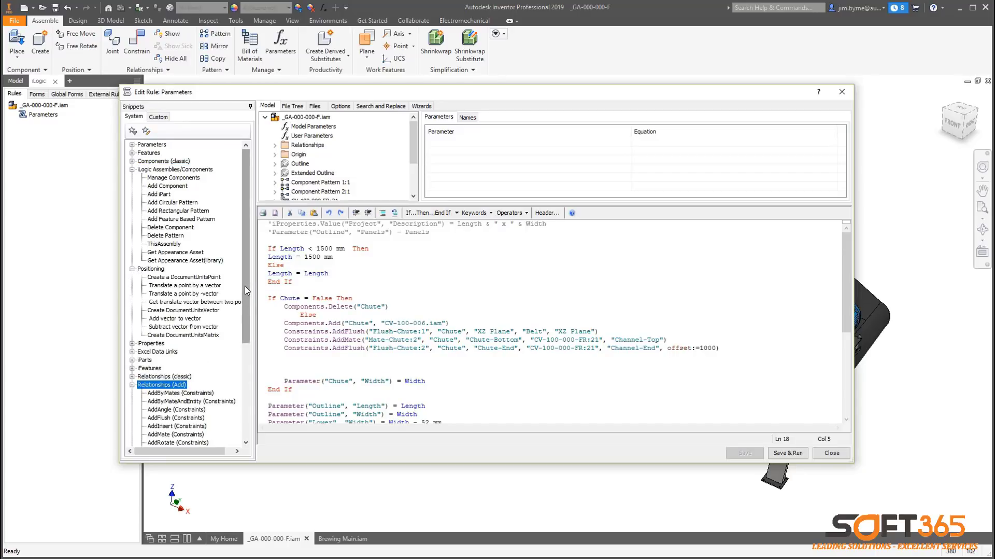
- Insert the AddFlush (Constraints) snippet into the Parameters rule, highlight its first work plane argument and close the rule without saving
{"action": "left_click_drag", "start_coordinate": [246, 285], "coordinate": [242, 346]}
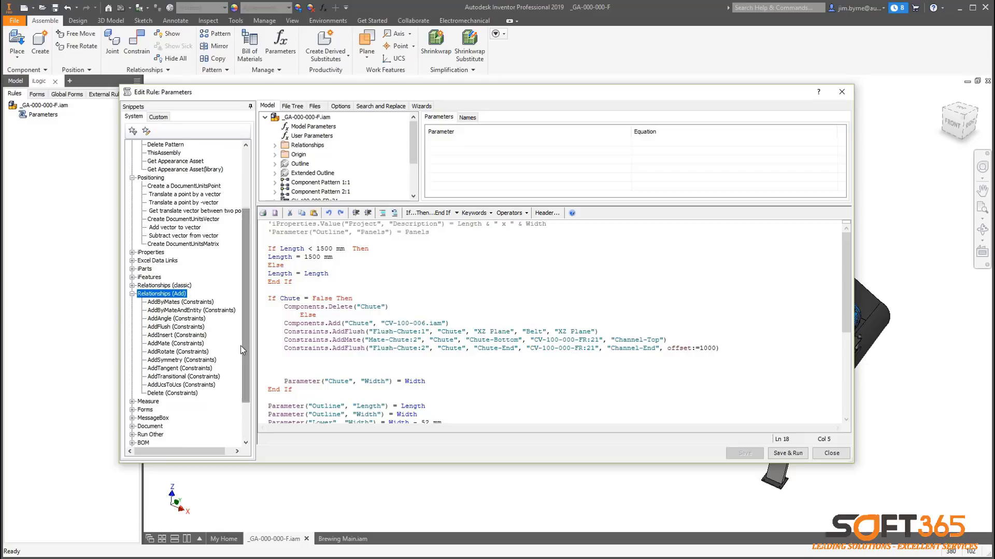
{"action": "double_click", "coordinate": [155, 330]}
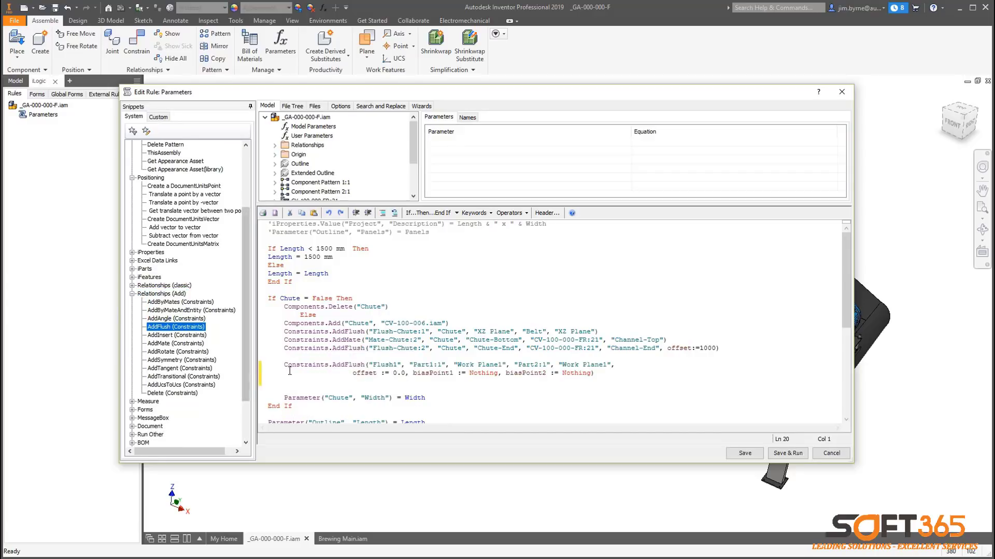
{"action": "left_click_drag", "start_coordinate": [392, 373], "coordinate": [512, 364]}
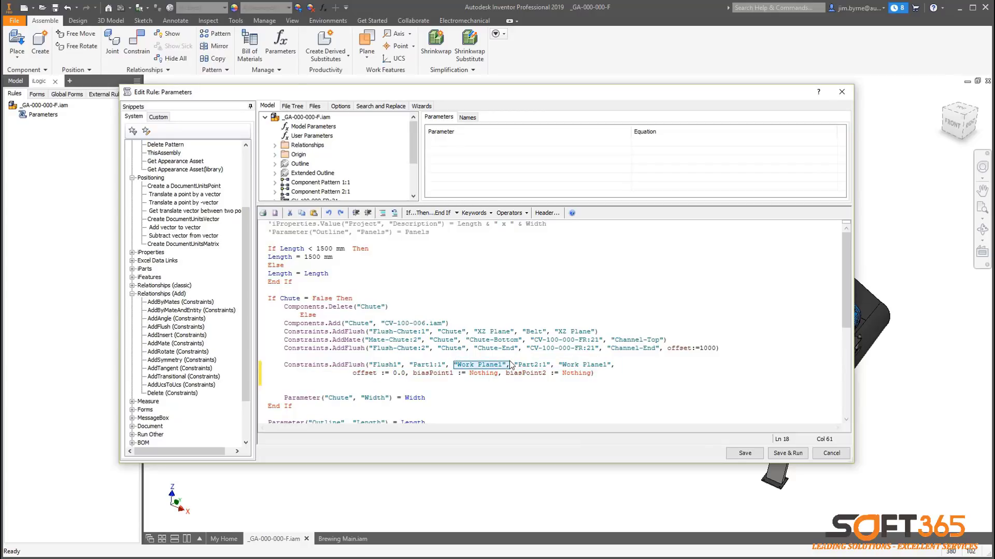
{"action": "left_click", "coordinate": [831, 453]}
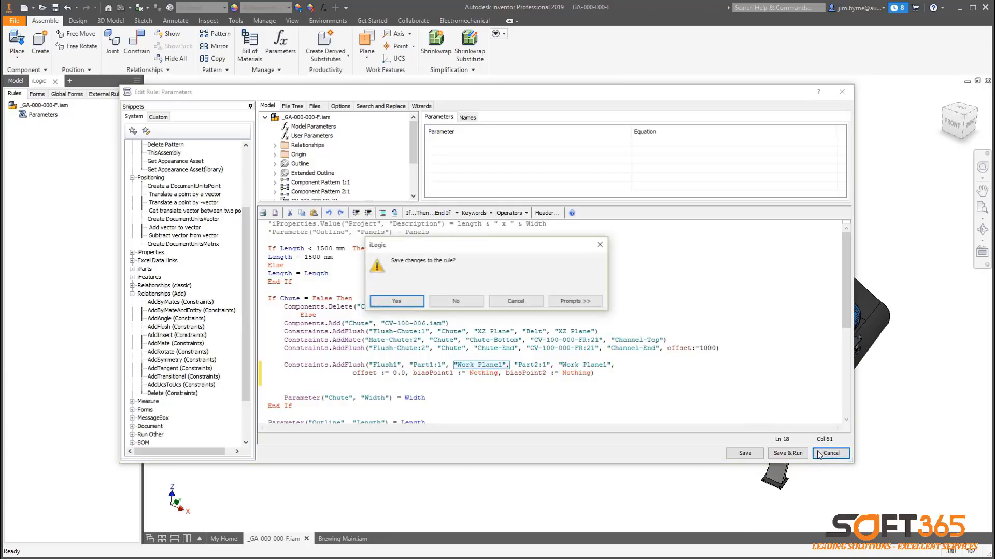
{"action": "left_click", "coordinate": [456, 301]}
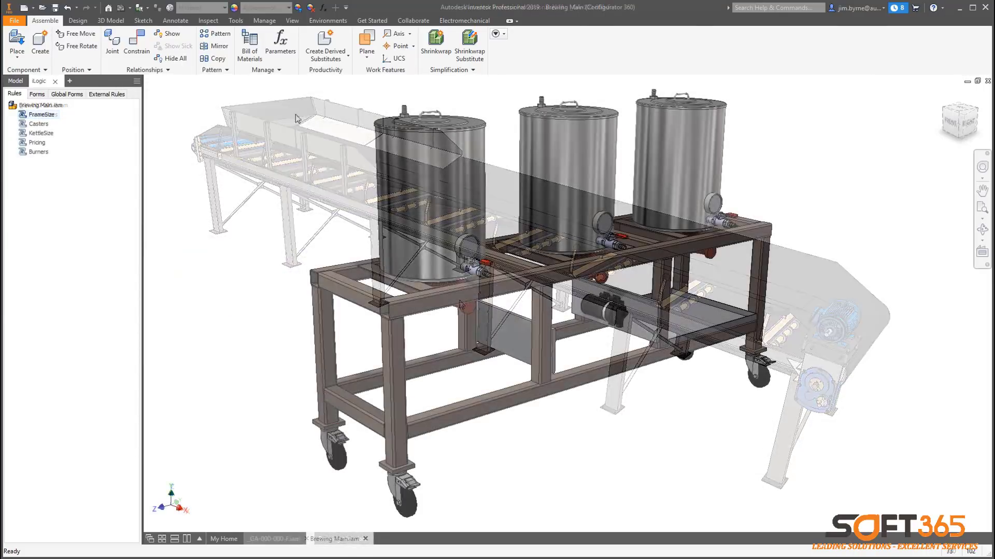
- Open the Brewing Main assembly's parameters, set the Casters user parameter to False and show the component tree
{"action": "left_click", "coordinate": [280, 46]}
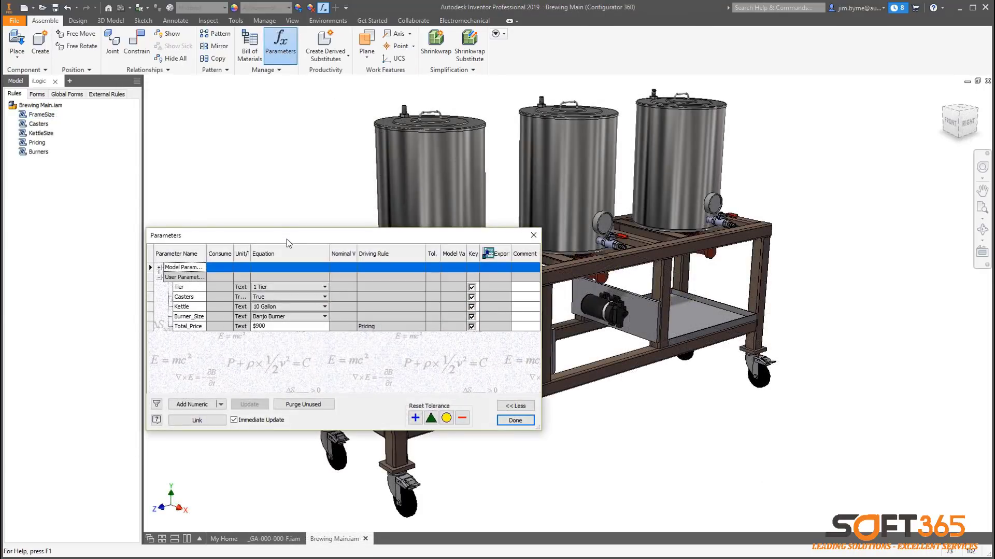
{"action": "left_click_drag", "start_coordinate": [289, 236], "coordinate": [290, 176]}
{"action": "left_click", "coordinate": [280, 230]}
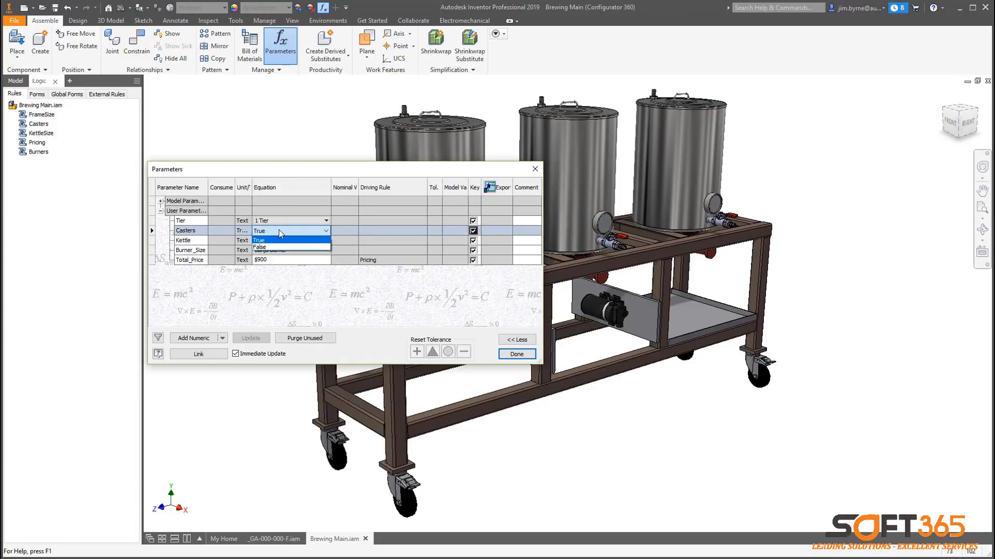
{"action": "left_click", "coordinate": [270, 247]}
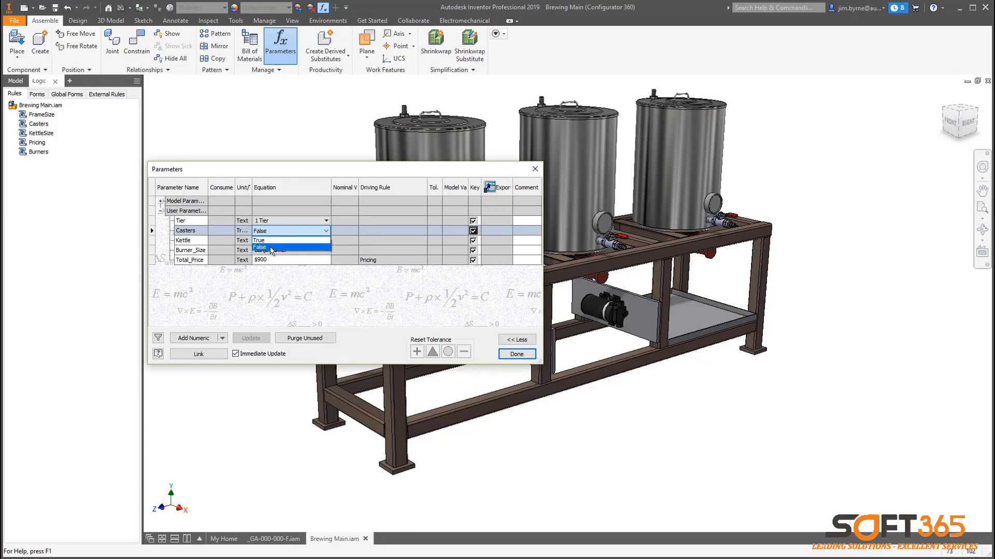
{"action": "left_click", "coordinate": [16, 81]}
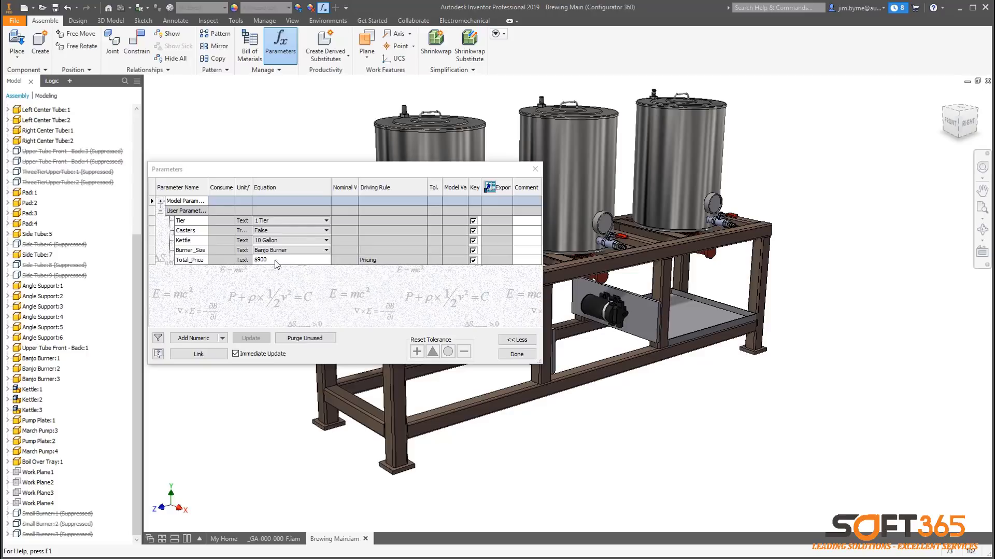
- Set the Casters parameter back to True, expand Bosch Caster:1 to show its insert constraint and close the parameters
{"action": "left_click", "coordinate": [289, 230]}
{"action": "left_click", "coordinate": [292, 240]}
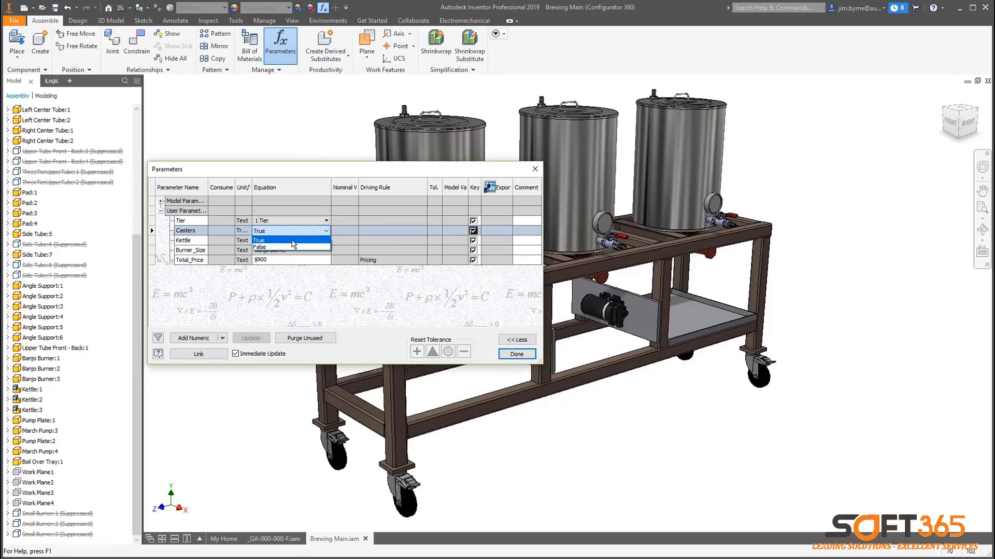
{"action": "left_click_drag", "start_coordinate": [140, 375], "coordinate": [139, 403]}
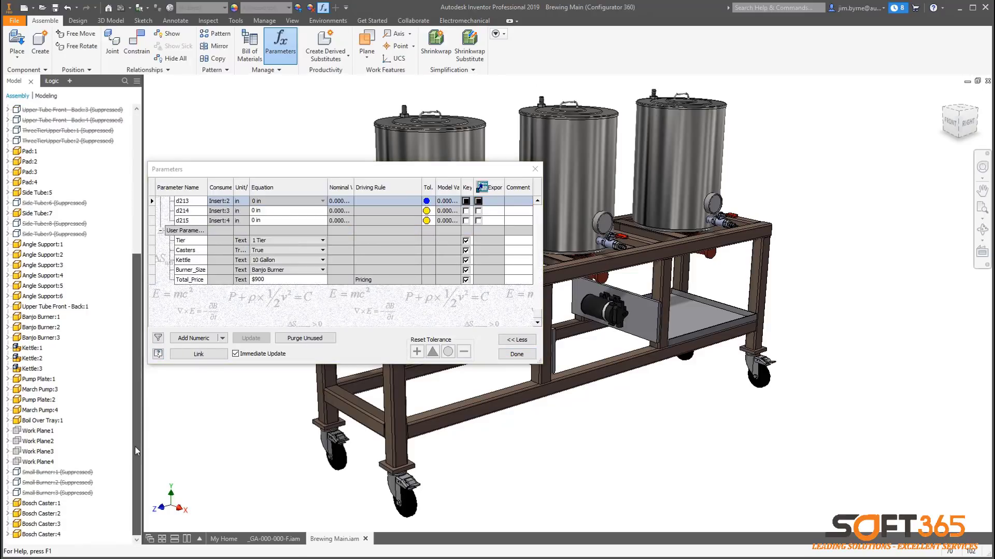
{"action": "left_click", "coordinate": [7, 502]}
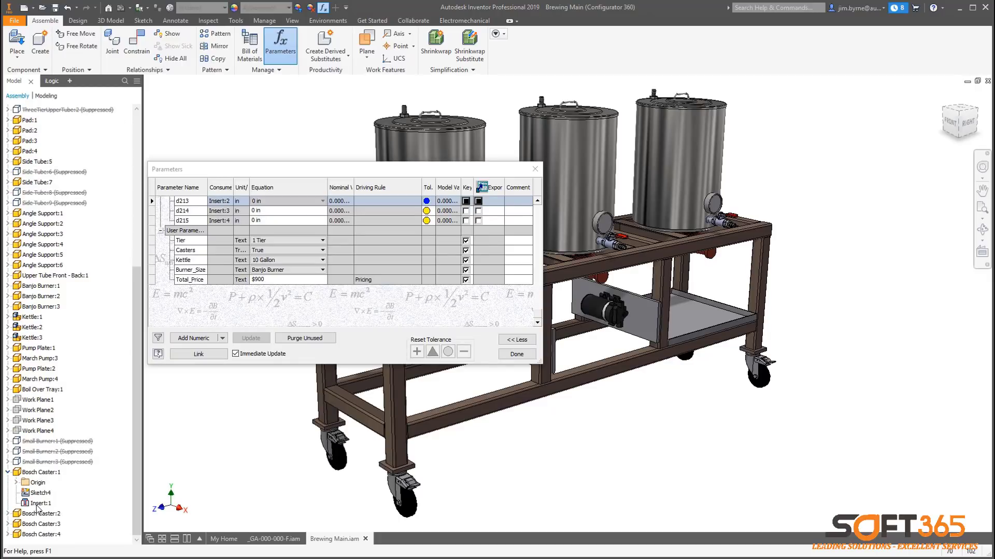
{"action": "left_click", "coordinate": [517, 357]}
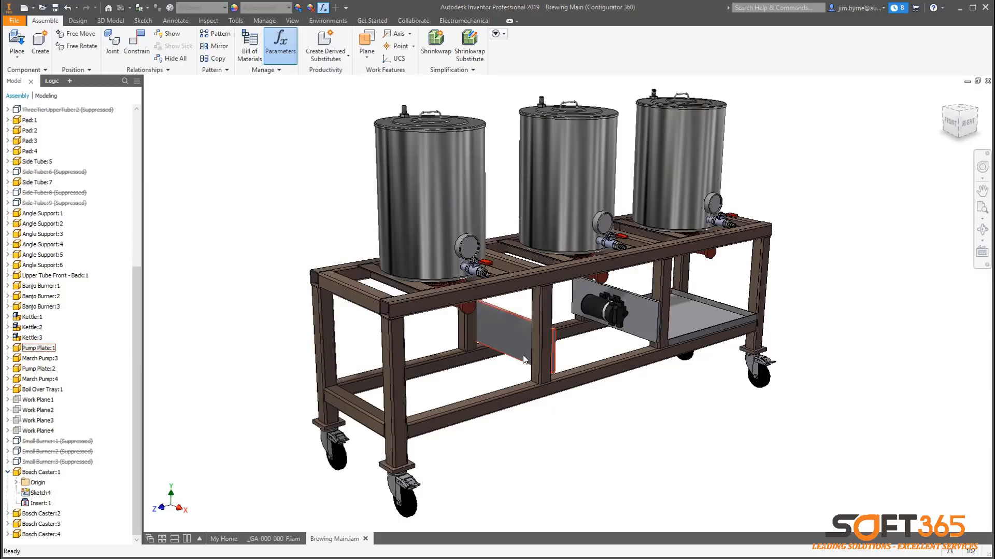
- Open the Bosch Caster part from the assembly and assign the name Mate-Face to the flat circular face around its stem
{"action": "left_click", "coordinate": [51, 80]}
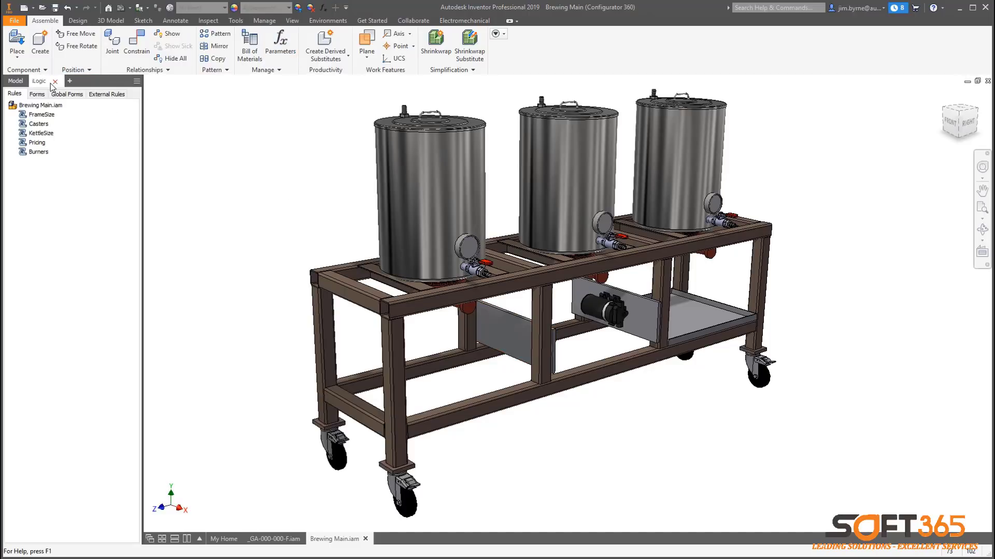
{"action": "right_click", "coordinate": [406, 485]}
{"action": "left_click", "coordinate": [411, 458]}
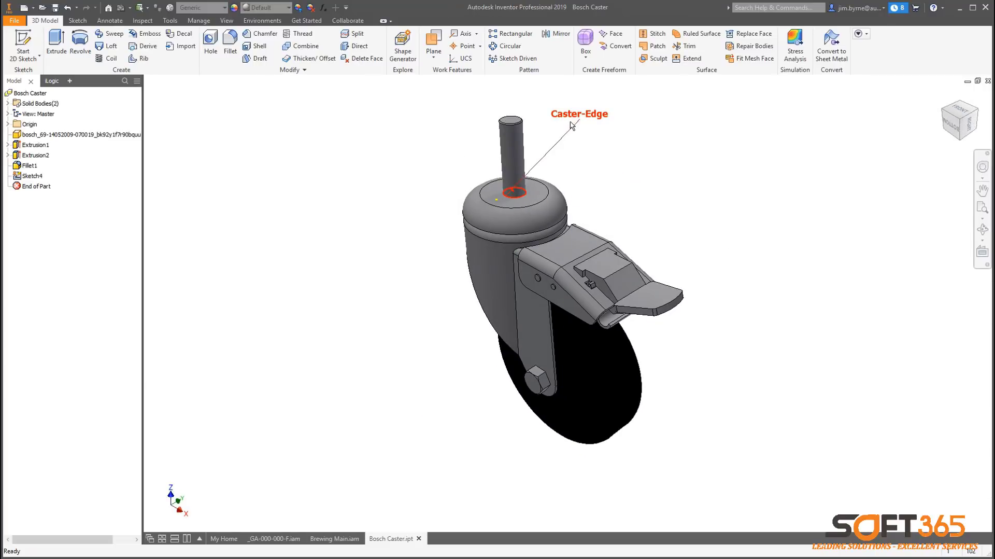
{"action": "right_click", "coordinate": [535, 200]}
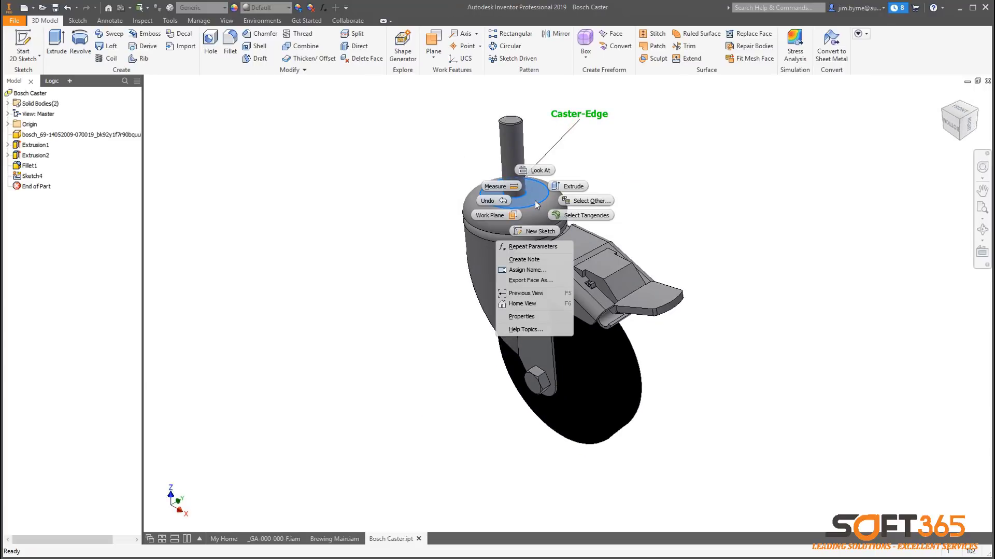
{"action": "left_click", "coordinate": [525, 269]}
{"action": "type", "text": "Mate-Face"}
{"action": "key", "text": "Return"}
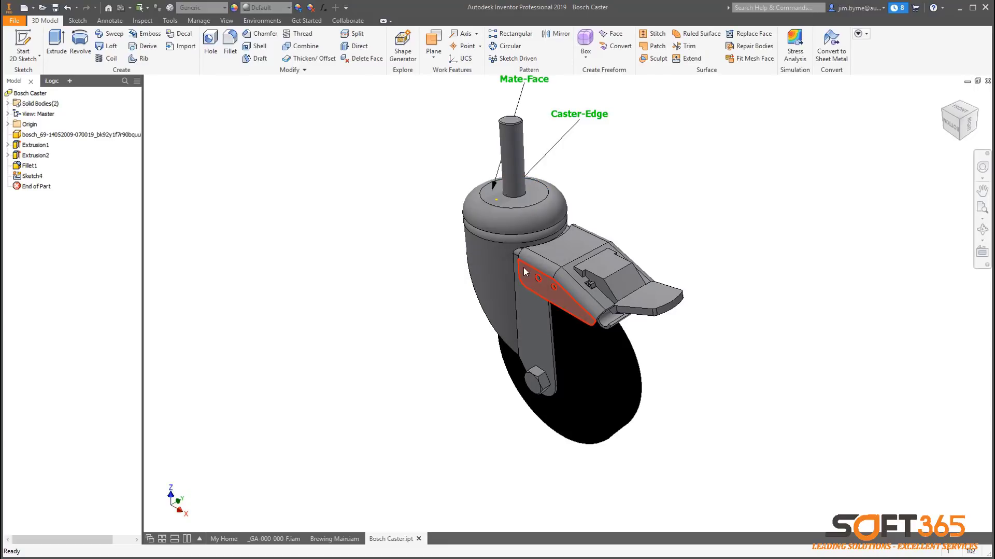
- Return to the Brewing Main assembly and examine how the Casters iLogic rule uses the Caster-Edge name in its AddInsert constraints
{"action": "left_click", "coordinate": [330, 539]}
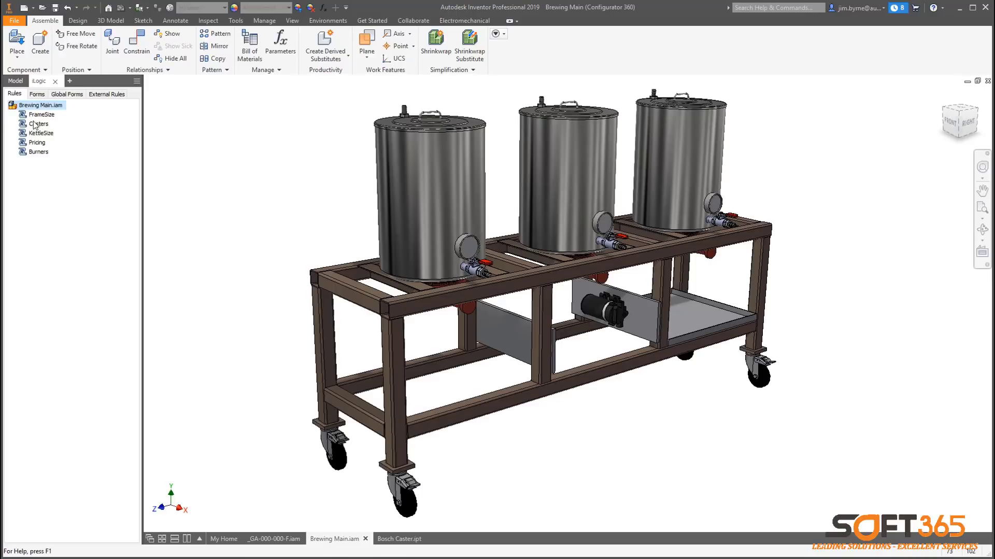
{"action": "double_click", "coordinate": [34, 125]}
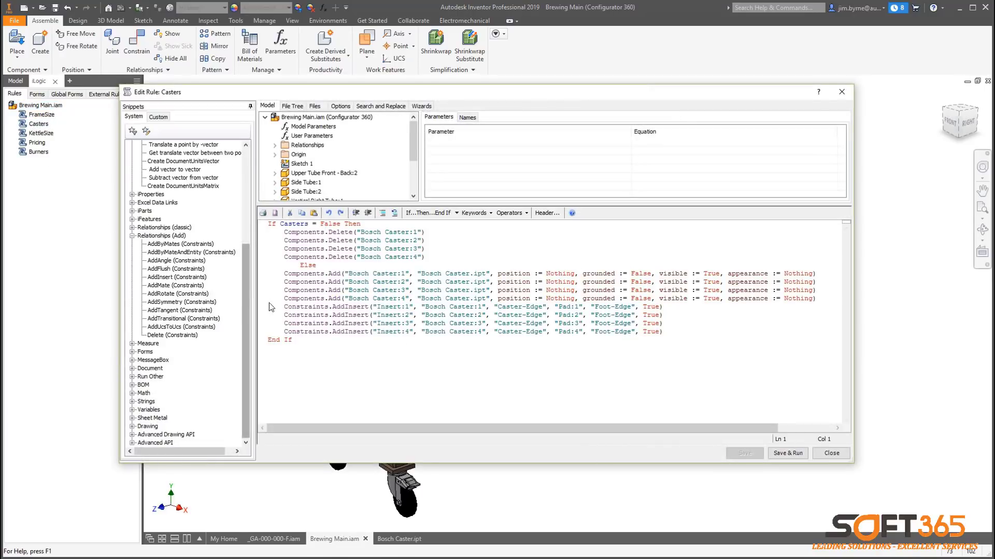
{"action": "left_click_drag", "start_coordinate": [495, 308], "coordinate": [544, 305]}
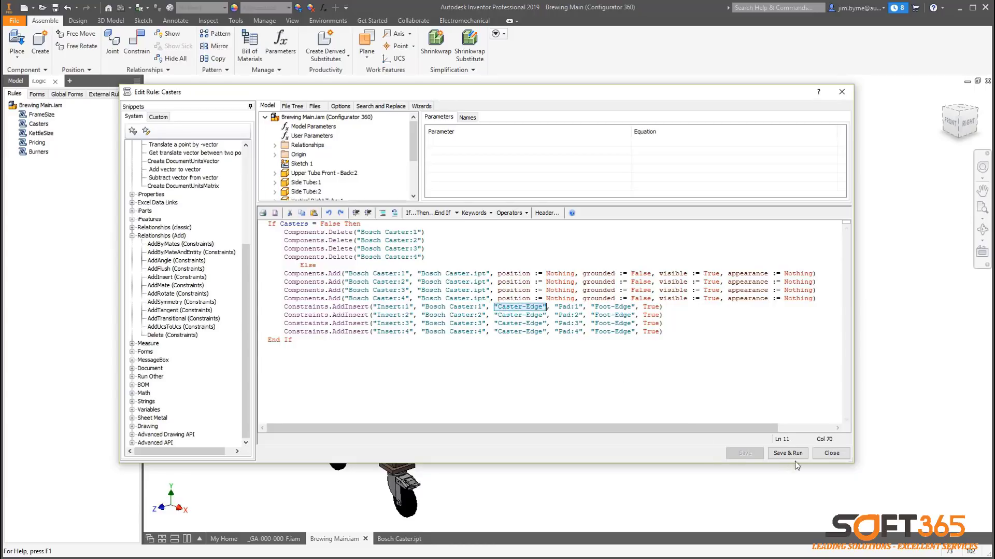
{"action": "left_click", "coordinate": [831, 452]}
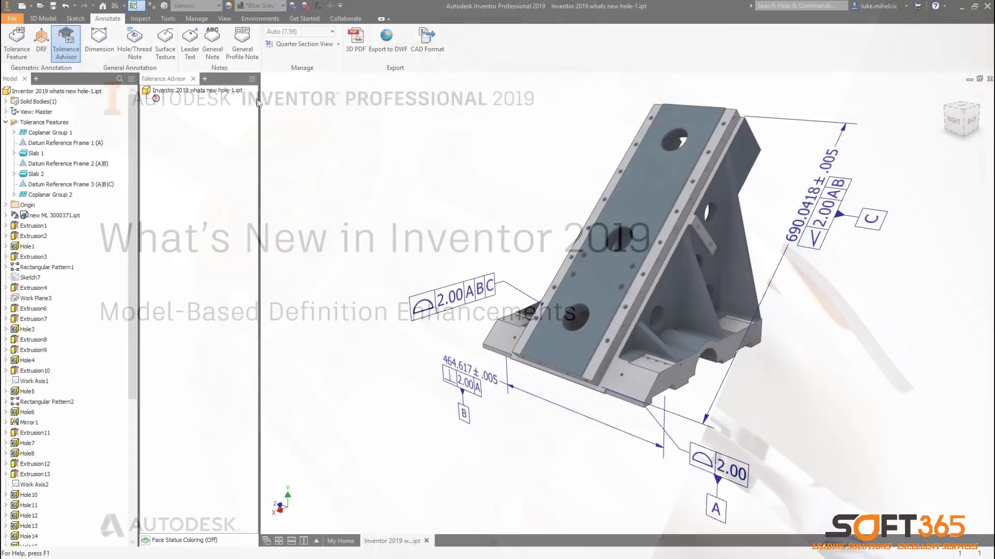
- Add a tolerance feature to the bracket's four coplanar foot pad faces, with a 2.00 surface profile tolerance referencing datum A
{"action": "left_click", "coordinate": [17, 44]}
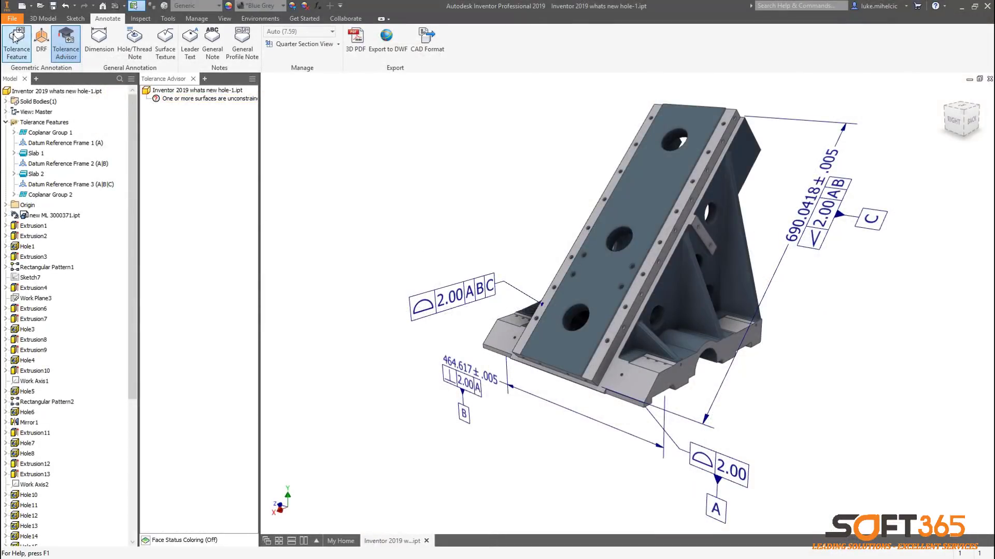
{"action": "left_click", "coordinate": [733, 324]}
{"action": "left_click", "coordinate": [651, 362]}
{"action": "middle_click_drag", "start_coordinate": [645, 368], "coordinate": [752, 371], "text": "shift"}
{"action": "left_click", "coordinate": [612, 378]}
{"action": "left_click", "coordinate": [519, 328]}
{"action": "left_click", "coordinate": [748, 217]}
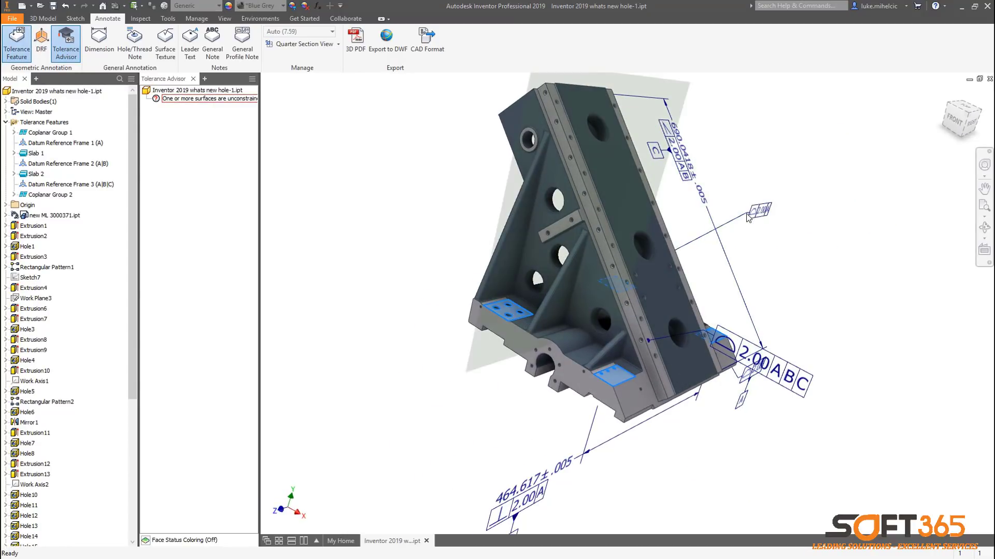
{"action": "middle_click_drag", "start_coordinate": [747, 217], "coordinate": [764, 207], "text": "shift"}
{"action": "left_click", "coordinate": [773, 217]}
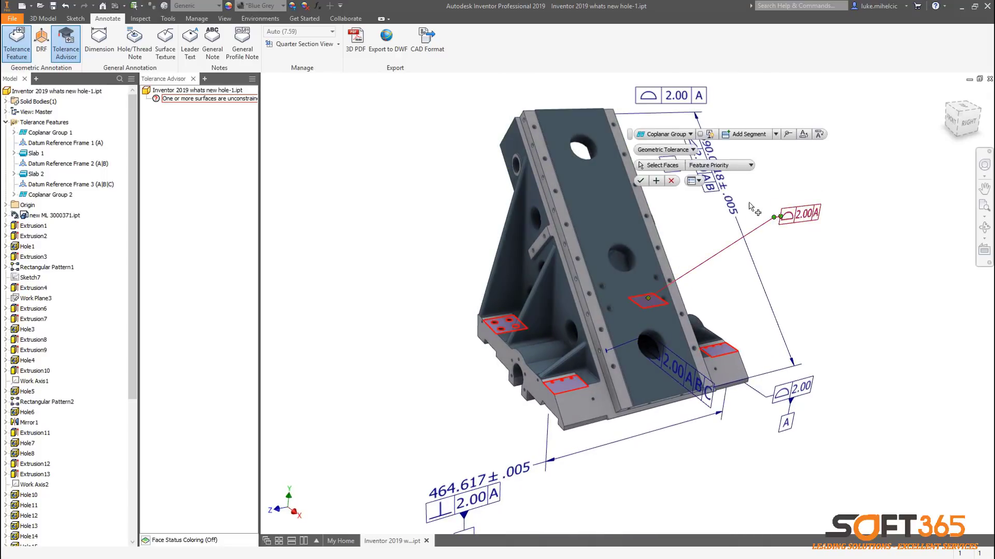
{"action": "mouse_move", "coordinate": [856, 269]}
{"action": "middle_mouse_down", "text": "shift"}
{"action": "mouse_move", "coordinate": [841, 298]}
{"action": "mouse_move", "coordinate": [709, 322]}
{"action": "middle_mouse_up", "text": "shift"}
- Turn on face status coloring and add a 2.00 A|B|C surface profile tolerance to the sloped planar face at the bracket's base
{"action": "left_click", "coordinate": [146, 541]}
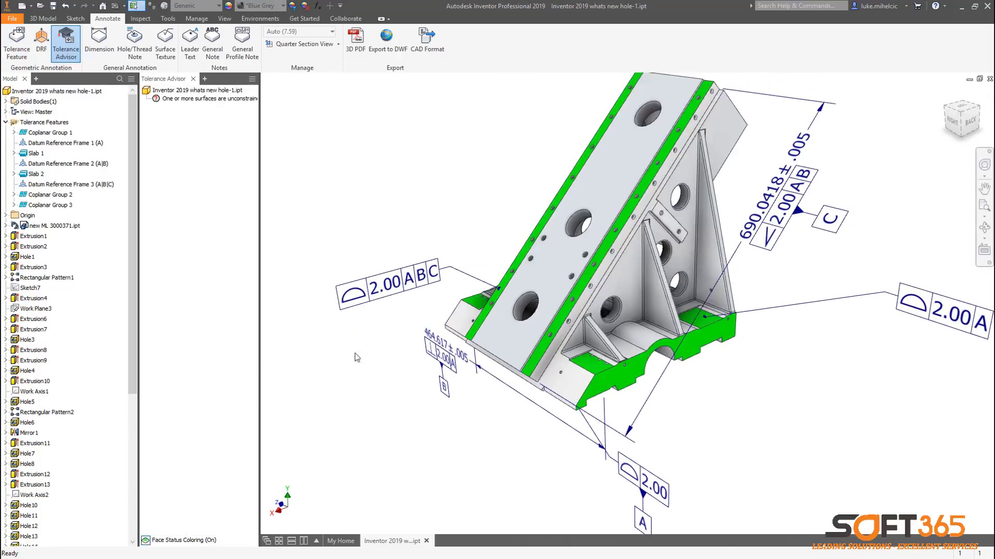
{"action": "left_click", "coordinate": [16, 43]}
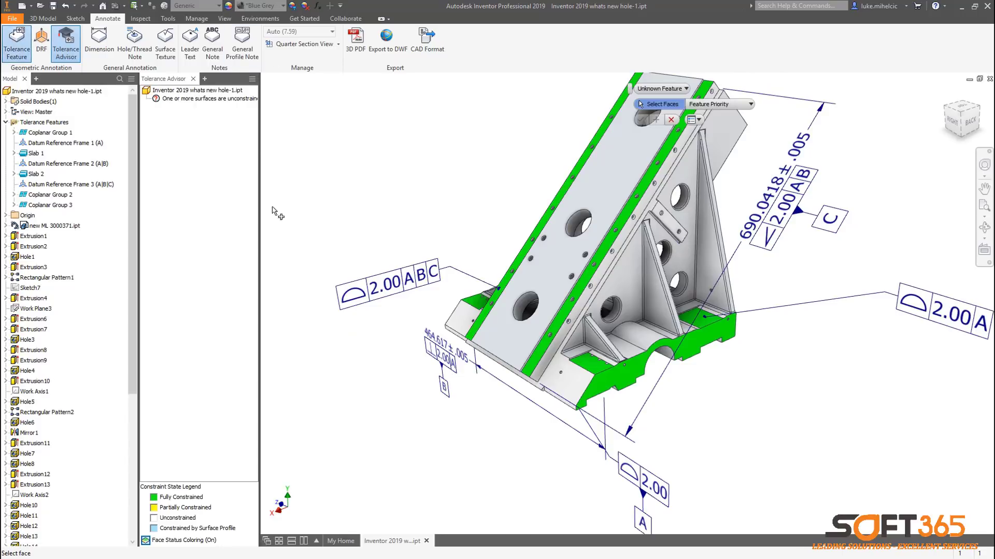
{"action": "left_click", "coordinate": [581, 386]}
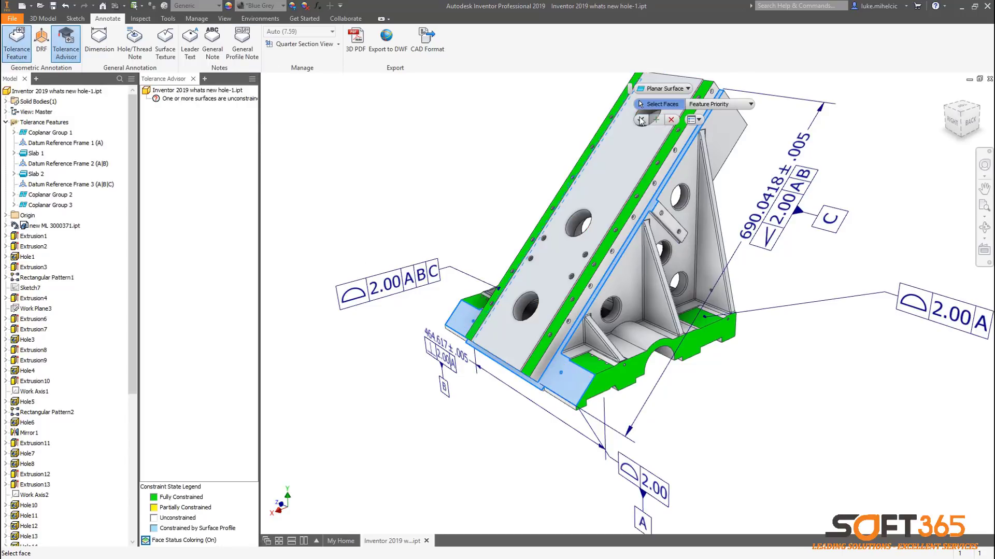
{"action": "left_click", "coordinate": [641, 119]}
{"action": "left_click", "coordinate": [524, 457]}
{"action": "double_click", "coordinate": [524, 457]}
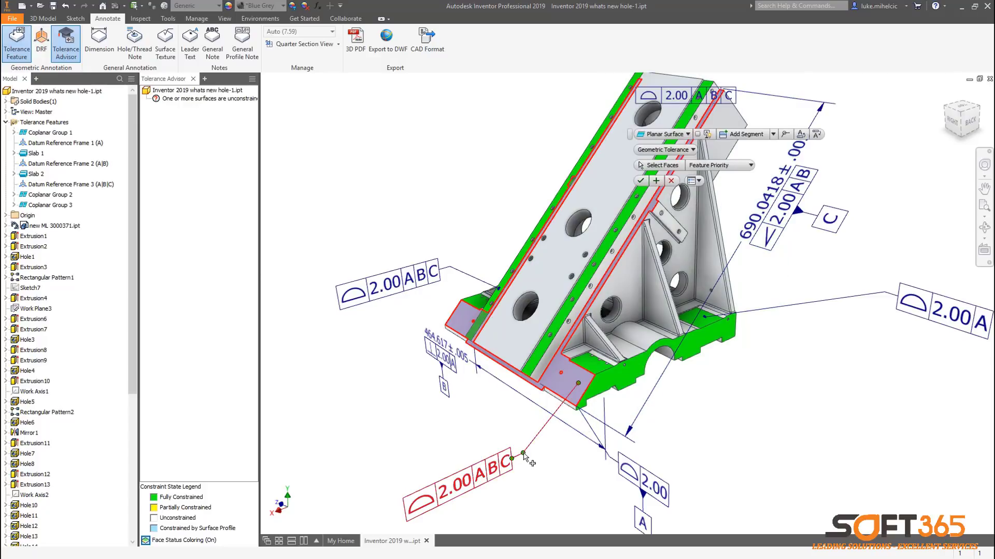
{"action": "left_click", "coordinate": [641, 181]}
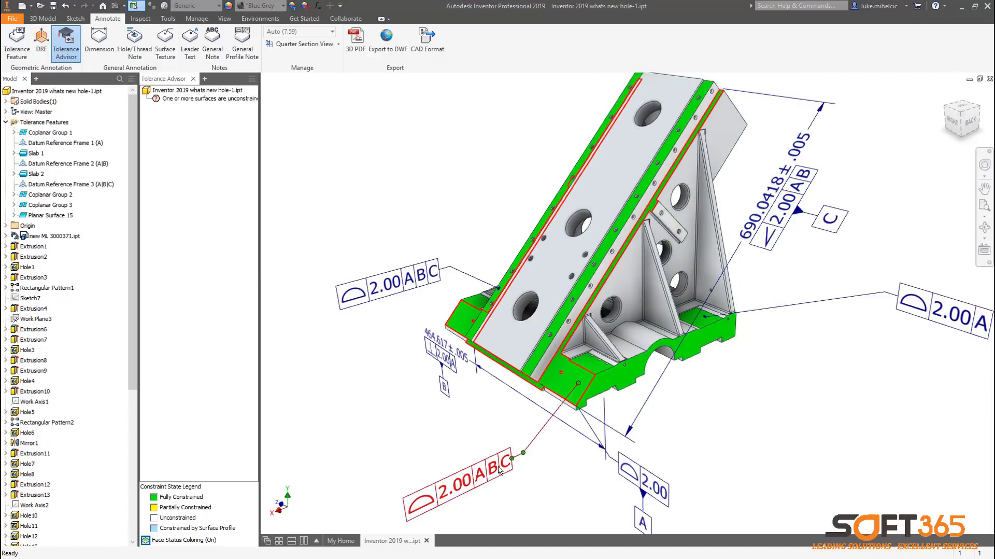
- Remove datum references A, B and C from the sloped base face's 2.00 surface profile tolerance
{"action": "left_click", "coordinate": [709, 95]}
{"action": "left_click", "coordinate": [795, 112]}
{"action": "left_click", "coordinate": [641, 165]}
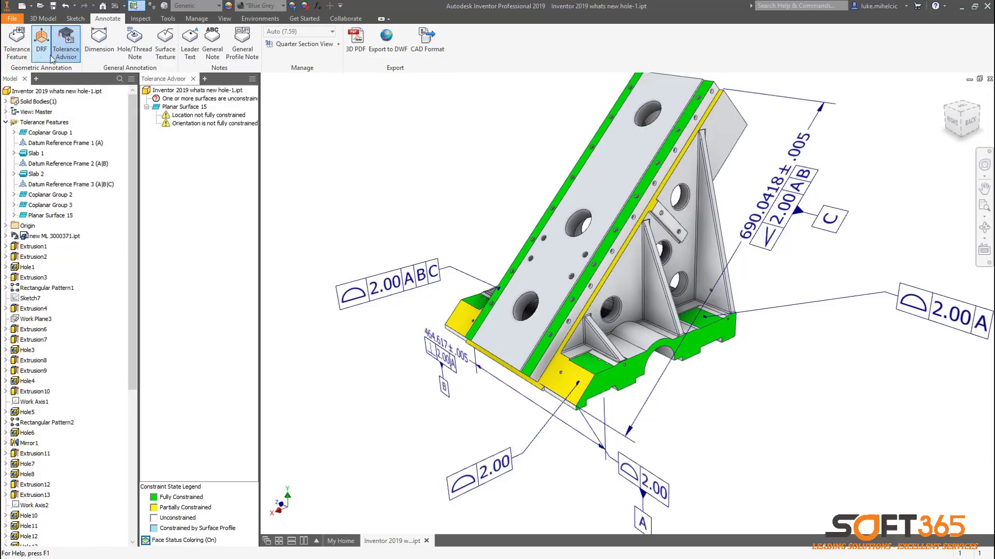
- Add a general profile note applying a 1.00 tolerance to all unspecified surfaces, and place a hole note on the lowest large hole
{"action": "left_click", "coordinate": [396, 134]}
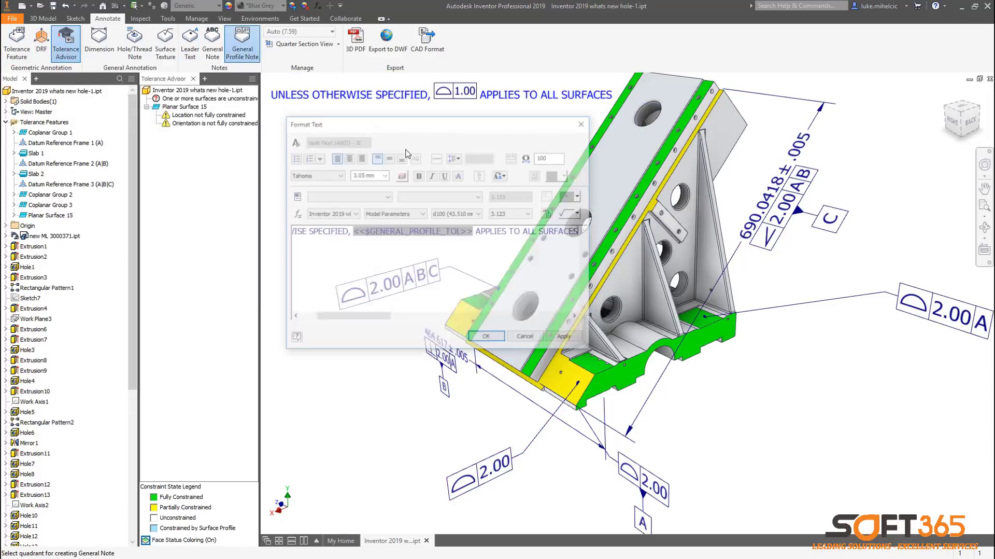
{"action": "left_click", "coordinate": [498, 339]}
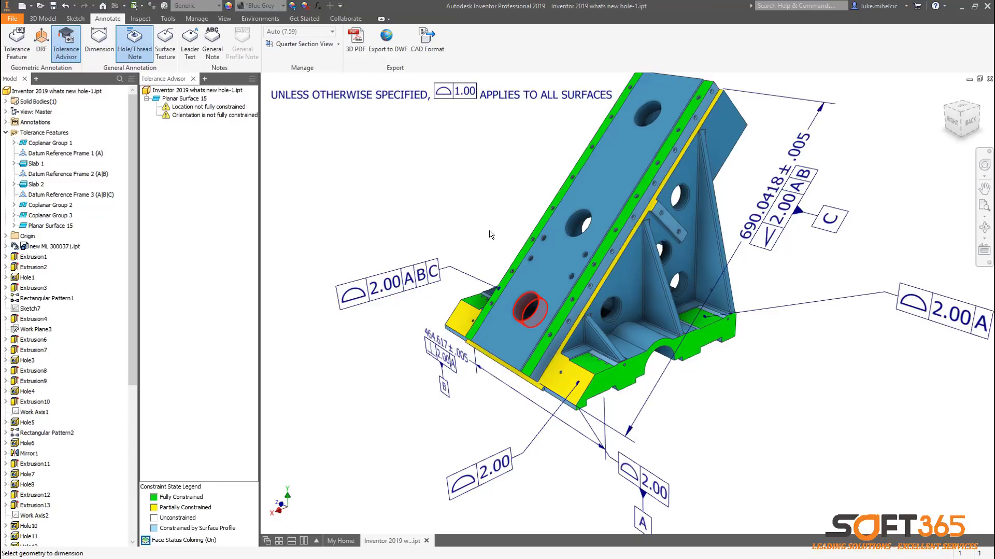
{"action": "left_click", "coordinate": [527, 308]}
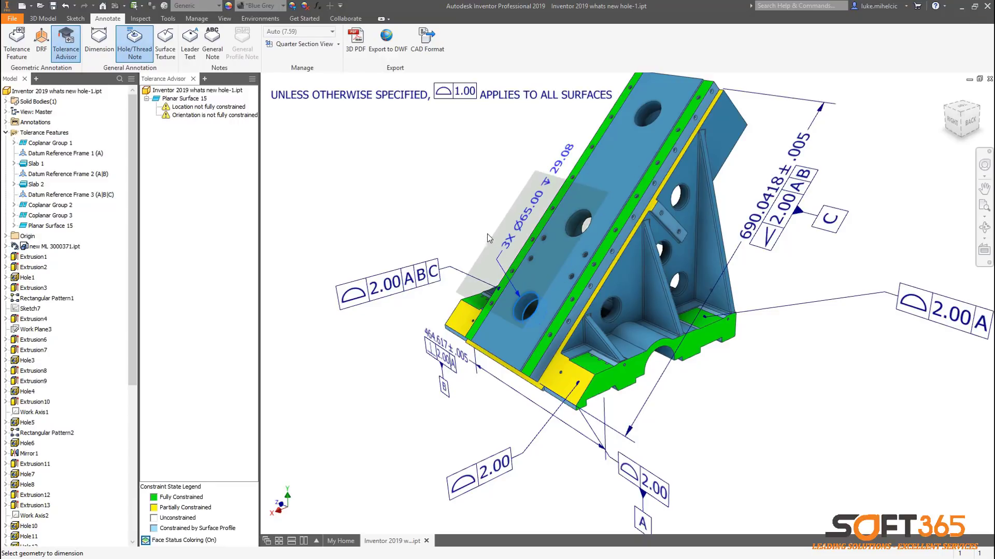
{"action": "left_click", "coordinate": [496, 213]}
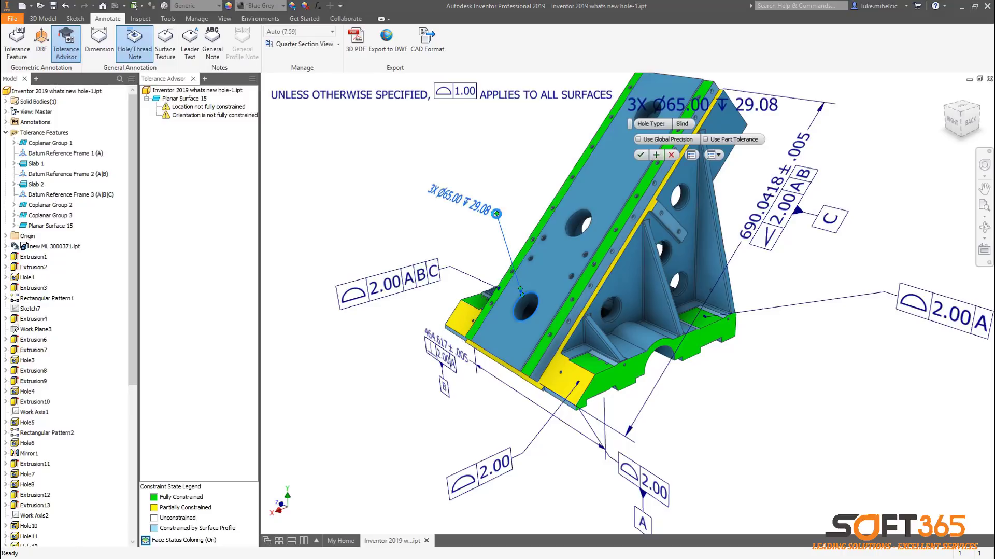
{"action": "left_click", "coordinate": [641, 154]}
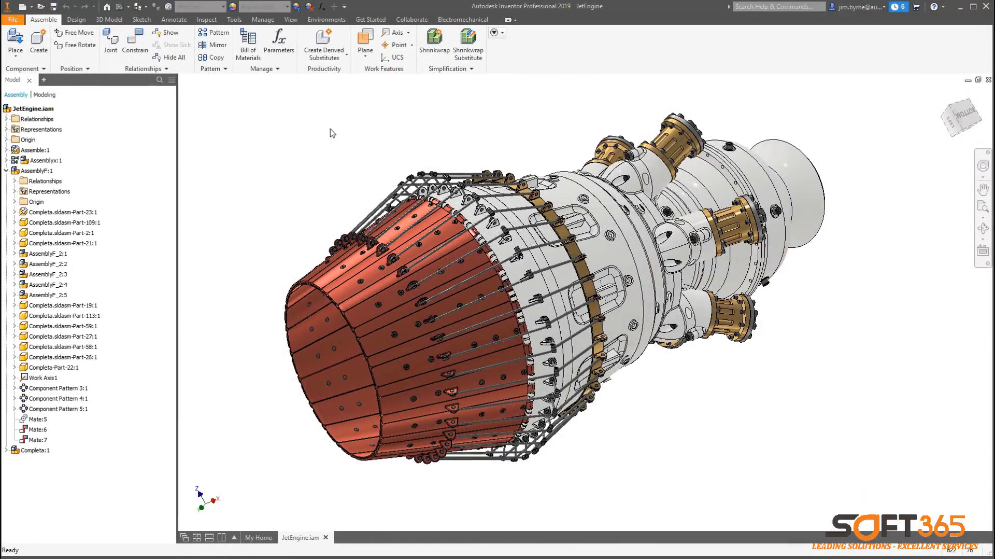
- Share the jet engine assembly as a shared view named JetEngine and open it for commenting in Autodesk Viewer
{"action": "left_click", "coordinate": [406, 21]}
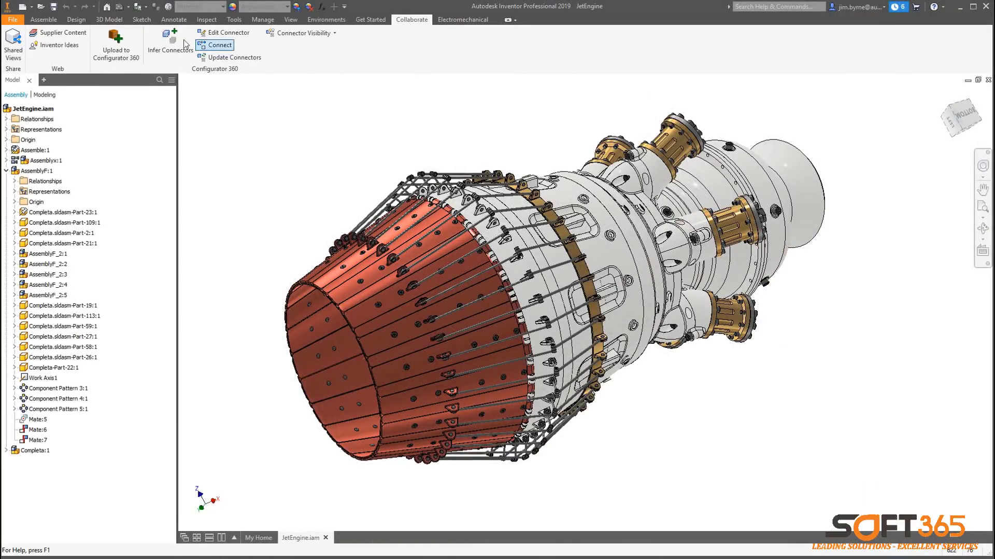
{"action": "left_click", "coordinate": [13, 45]}
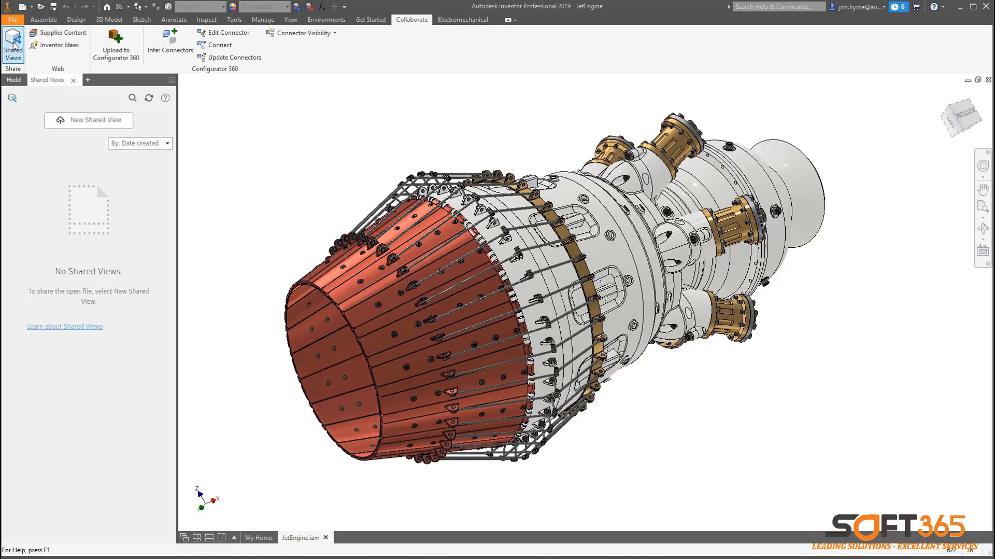
{"action": "left_click", "coordinate": [83, 125]}
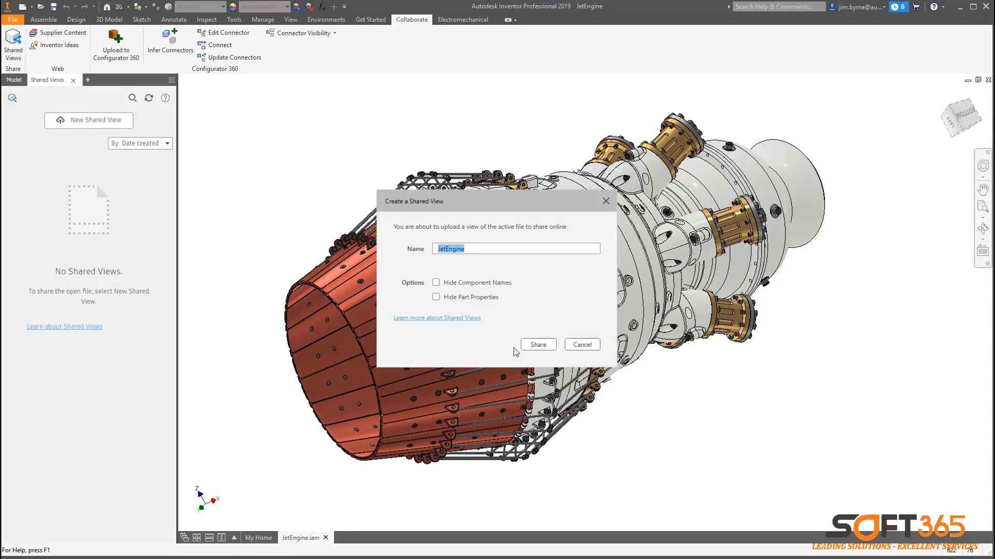
{"action": "left_click", "coordinate": [531, 346]}
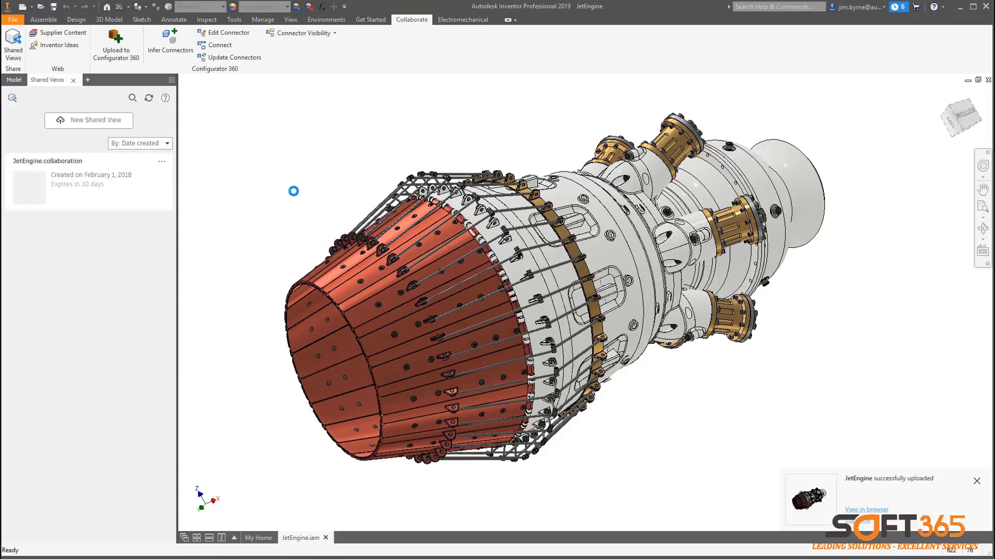
{"action": "left_click", "coordinate": [132, 187]}
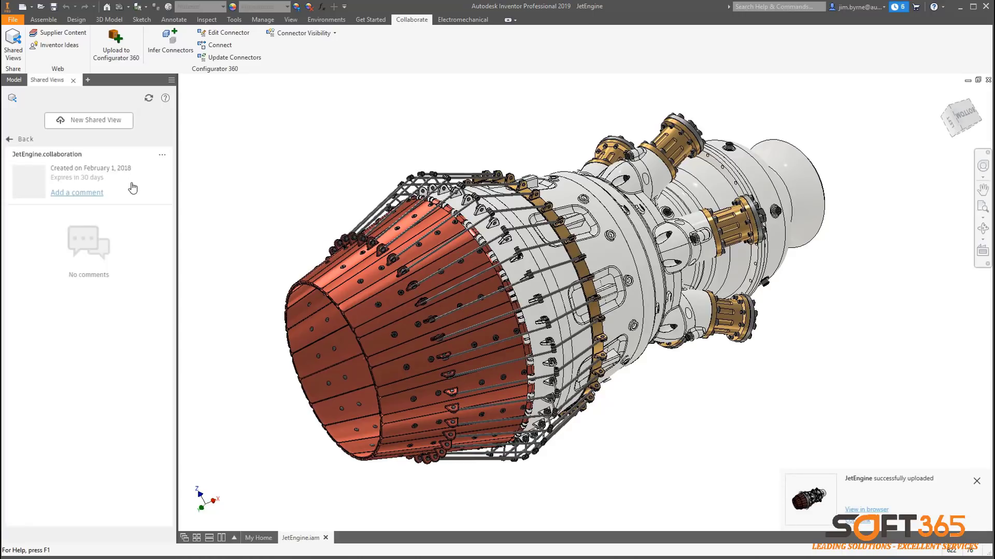
{"action": "left_click", "coordinate": [98, 193]}
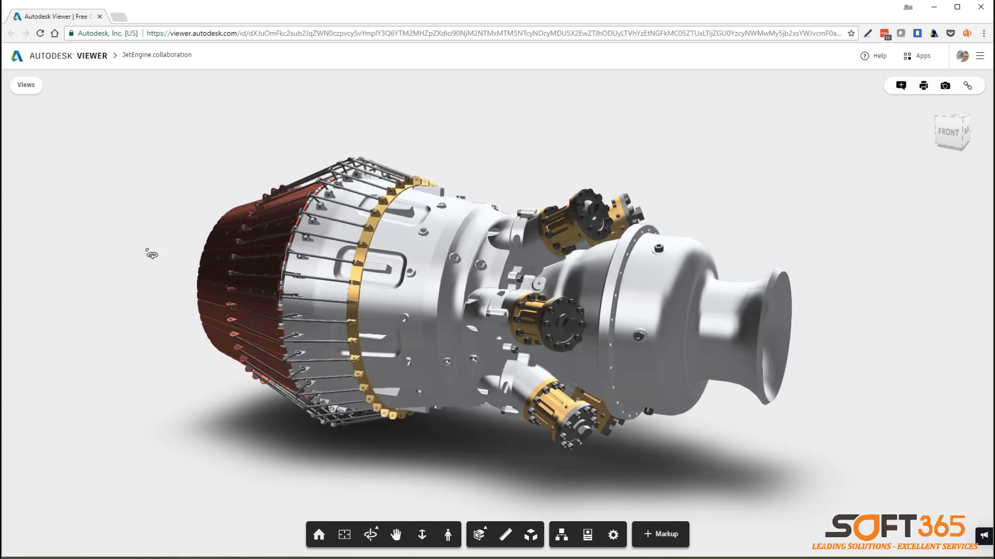
- Section the engine lengthwise with a section plane, tilt the plane to inspect the interior, and clear the section
{"action": "left_click", "coordinate": [479, 536]}
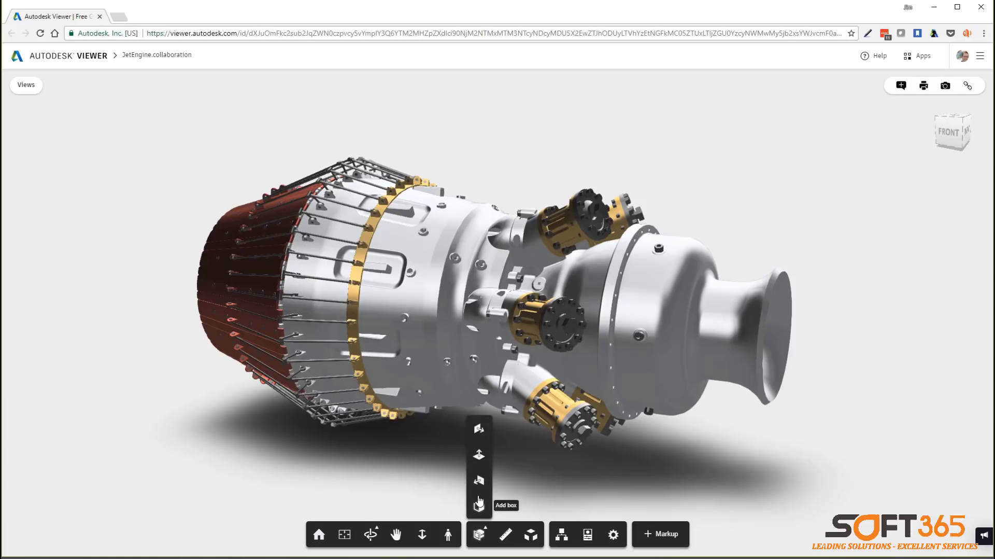
{"action": "left_click", "coordinate": [479, 456]}
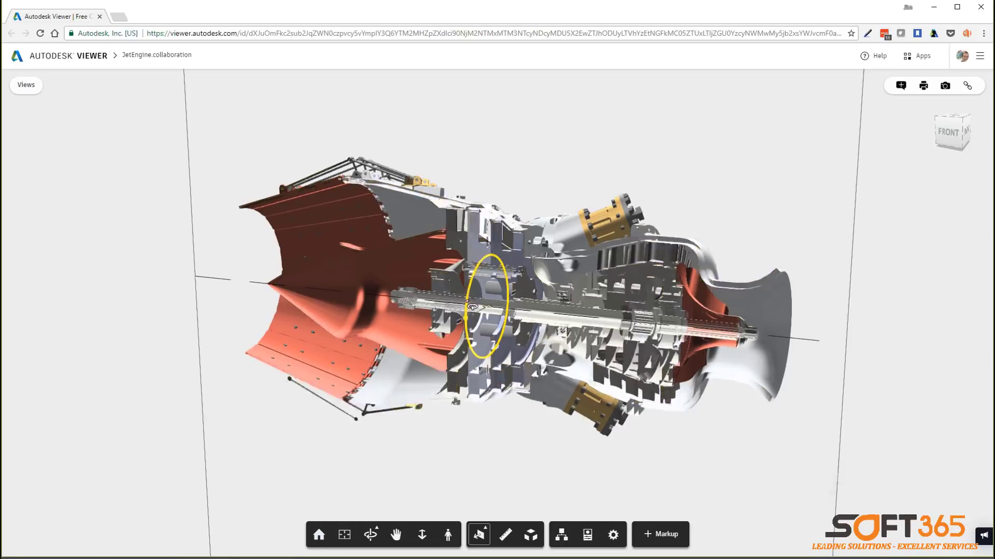
{"action": "left_click_drag", "start_coordinate": [473, 298], "coordinate": [472, 258]}
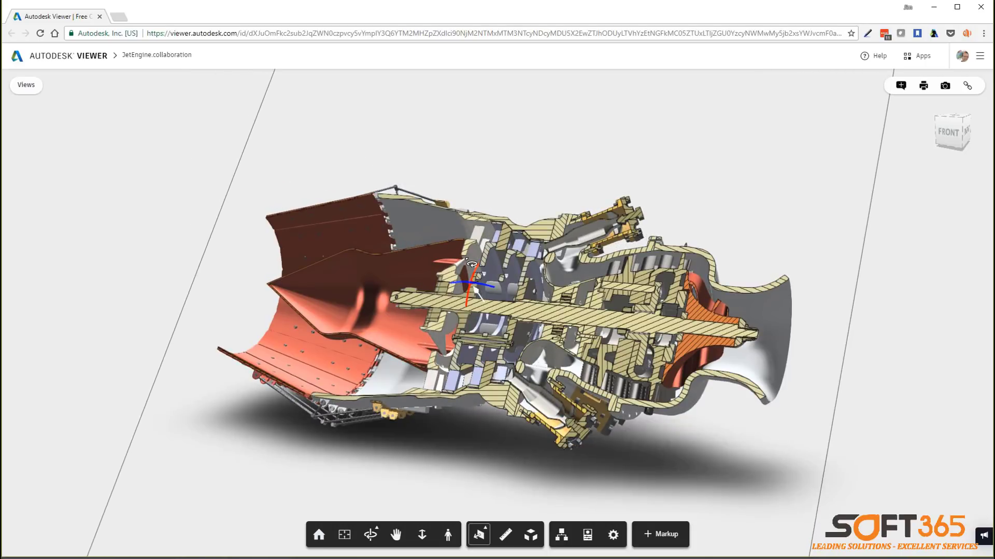
{"action": "left_click", "coordinate": [480, 534]}
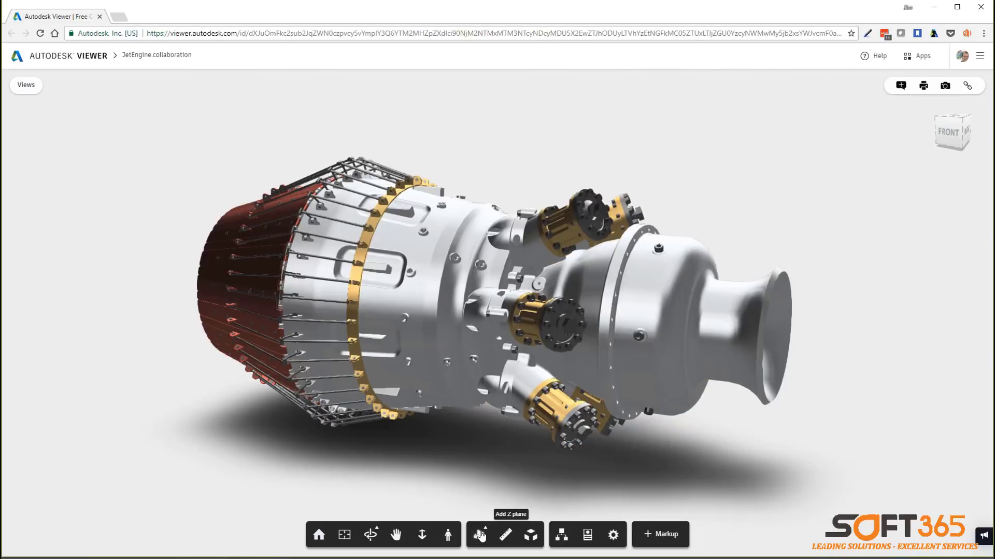
- Explode the engine partway so the compressor blade stages are separated and framed in view
{"action": "left_click", "coordinate": [528, 535]}
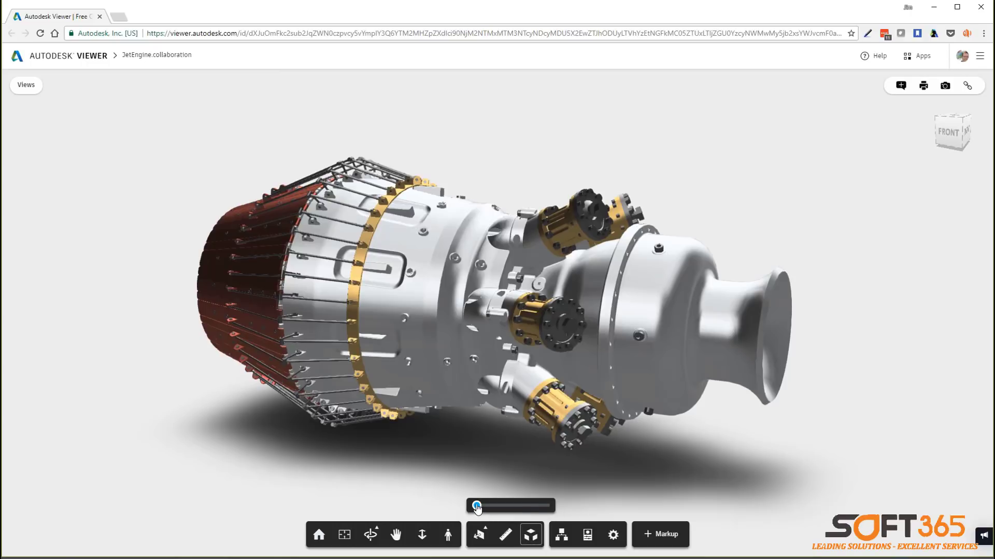
{"action": "left_click_drag", "start_coordinate": [477, 507], "coordinate": [495, 506]}
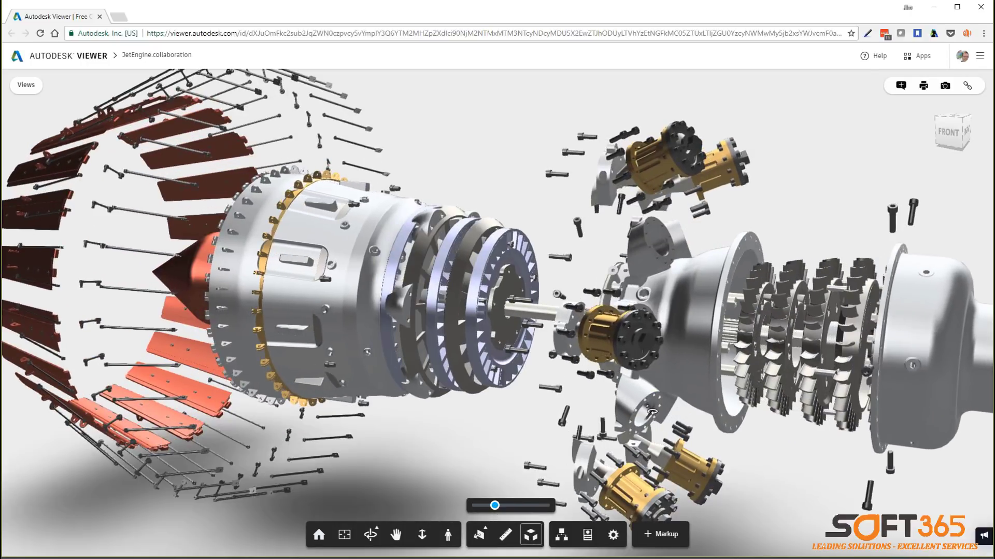
{"action": "middle_click_drag", "start_coordinate": [784, 365], "coordinate": [452, 374]}
{"action": "scroll", "coordinate": [452, 374], "scroll_direction": "down", "scroll_amount": 2}
{"action": "scroll", "coordinate": [451, 374], "scroll_direction": "up", "scroll_amount": 2}
- Add a markup with a red arrow to the compressor blades and text starting "Can you take a look at this assembly"
{"action": "left_click", "coordinate": [651, 535]}
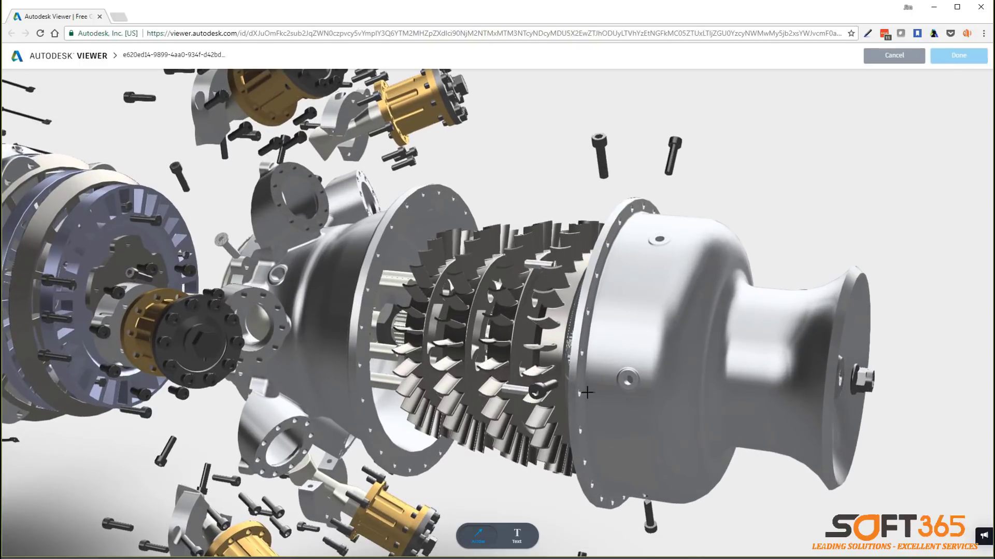
{"action": "left_click_drag", "start_coordinate": [494, 153], "coordinate": [446, 243]}
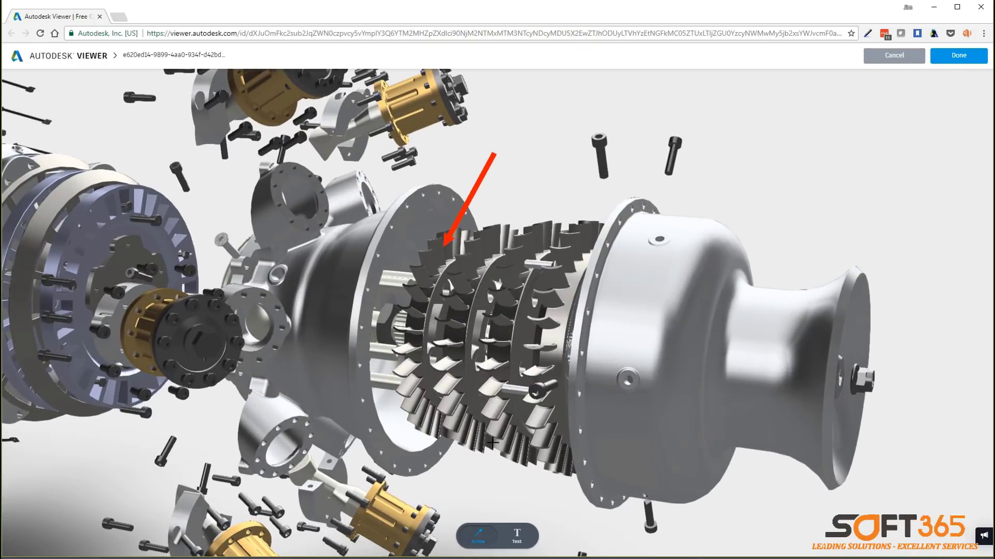
{"action": "left_click", "coordinate": [498, 129]}
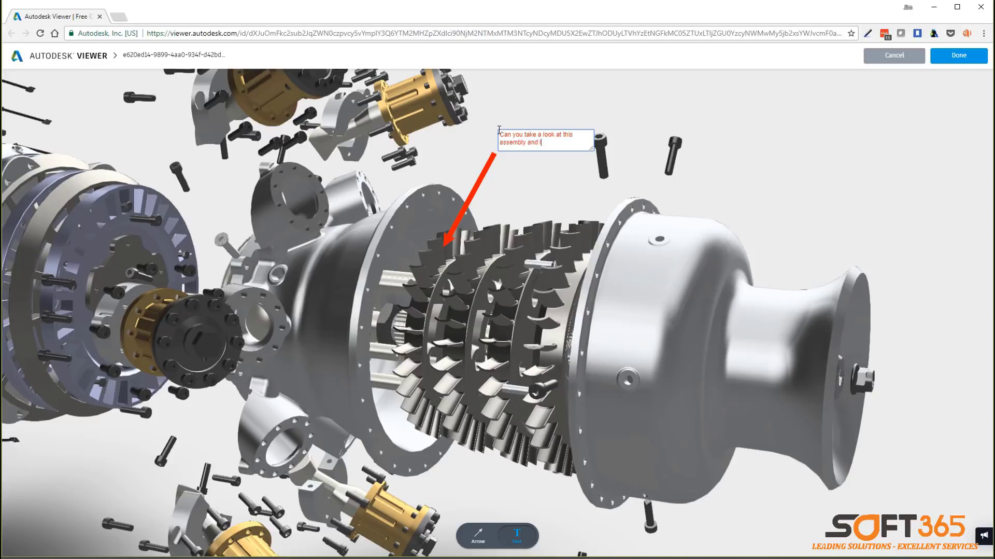
{"action": "type", "text": "can t"}
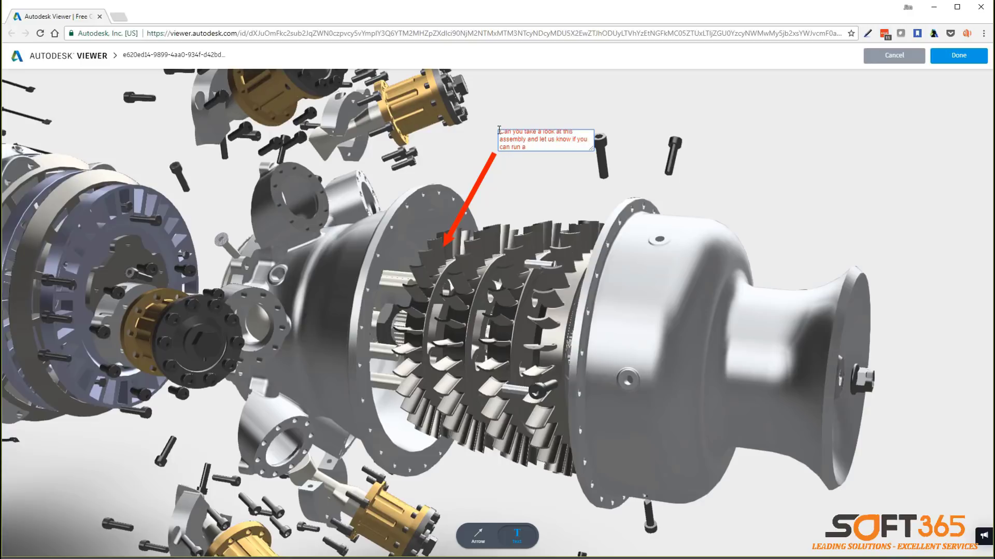
{"action": "type", "text": "?"}
{"action": "left_click", "coordinate": [479, 131]}
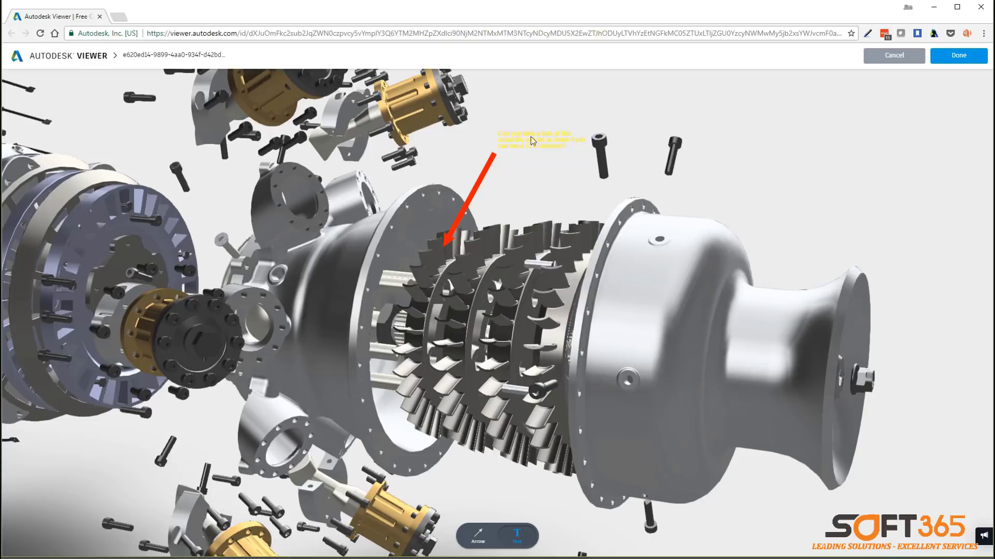
{"action": "left_click", "coordinate": [942, 57]}
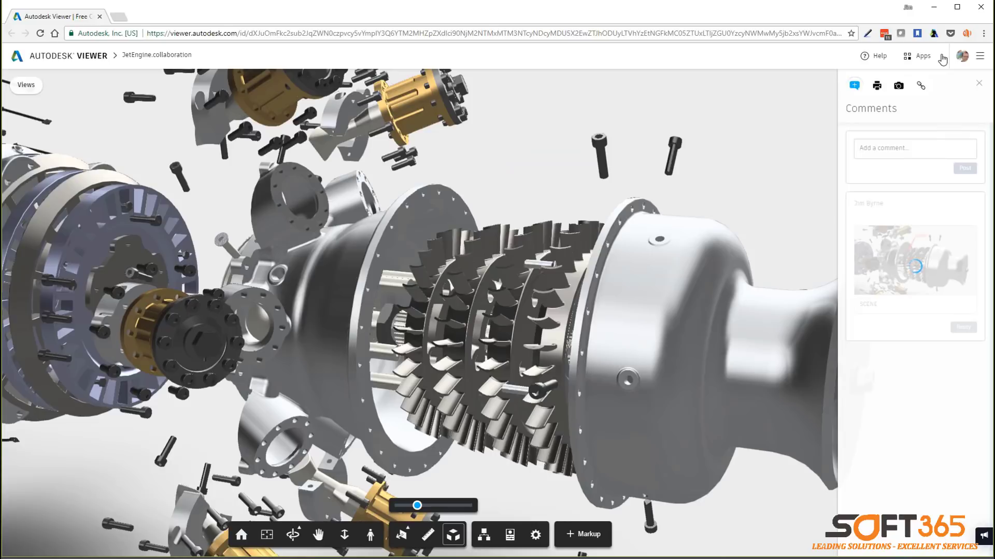
- Collapse the exploded model to its assembled state and frame the whole engine
{"action": "left_click_drag", "start_coordinate": [418, 506], "coordinate": [396, 505]}
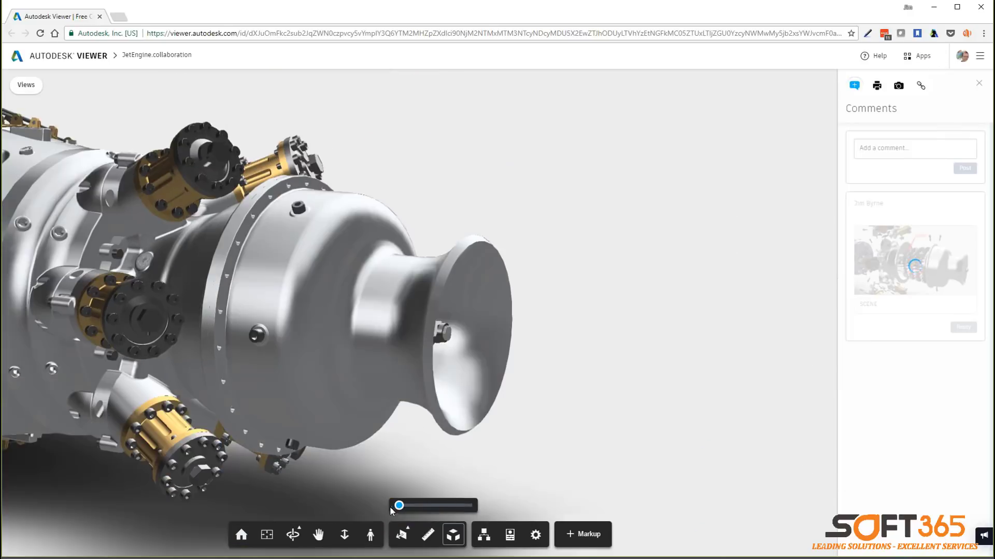
{"action": "middle_click_drag", "start_coordinate": [362, 413], "coordinate": [572, 355]}
{"action": "scroll", "coordinate": [570, 352], "scroll_direction": "down", "scroll_amount": 3}
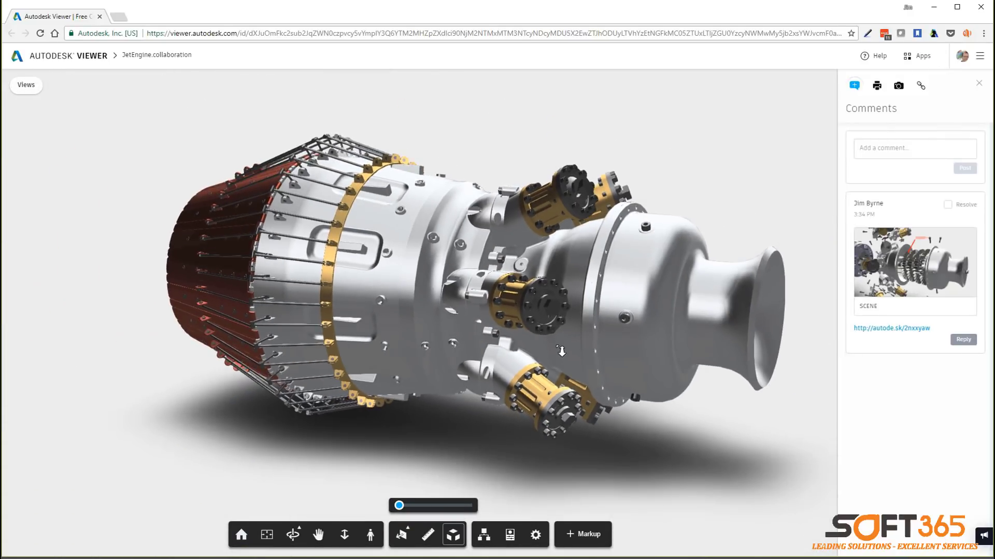
- Copy the share link of the JetEngine view and return to the comments
{"action": "left_click", "coordinate": [920, 87]}
{"action": "left_click", "coordinate": [906, 212]}
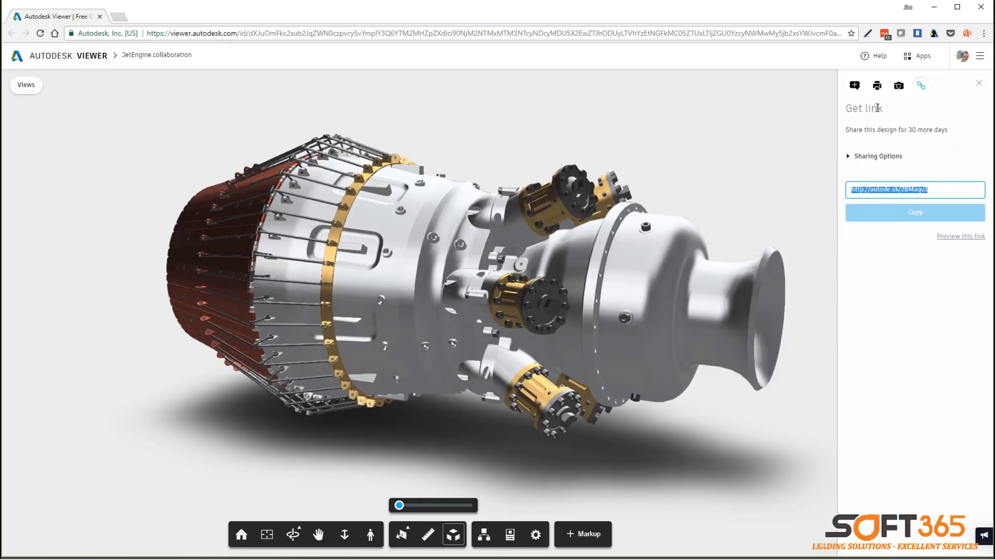
{"action": "left_click", "coordinate": [855, 86]}
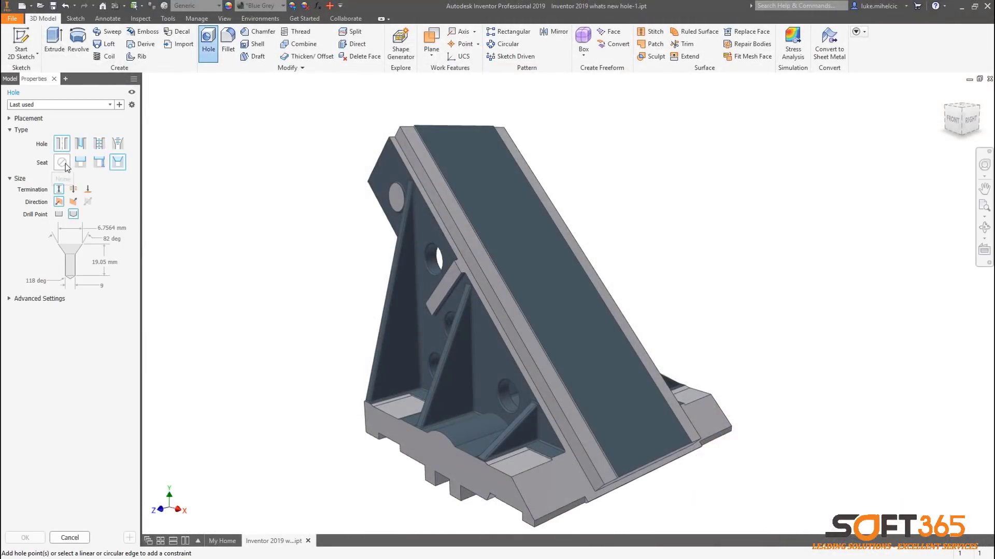
- In Inventor, place simple through-all holes without a seat in the bracket's side wall, with 50 mm and 35 mm diameters
{"action": "left_click", "coordinate": [65, 166]}
{"action": "left_click", "coordinate": [73, 191]}
{"action": "scroll", "coordinate": [225, 458], "scroll_direction": "down", "scroll_amount": 4}
{"action": "middle_click_drag", "start_coordinate": [224, 458], "coordinate": [344, 427], "text": "shift"}
{"action": "left_click", "coordinate": [357, 411]}
{"action": "left_click", "coordinate": [383, 382]}
{"action": "key", "text": "Return"}
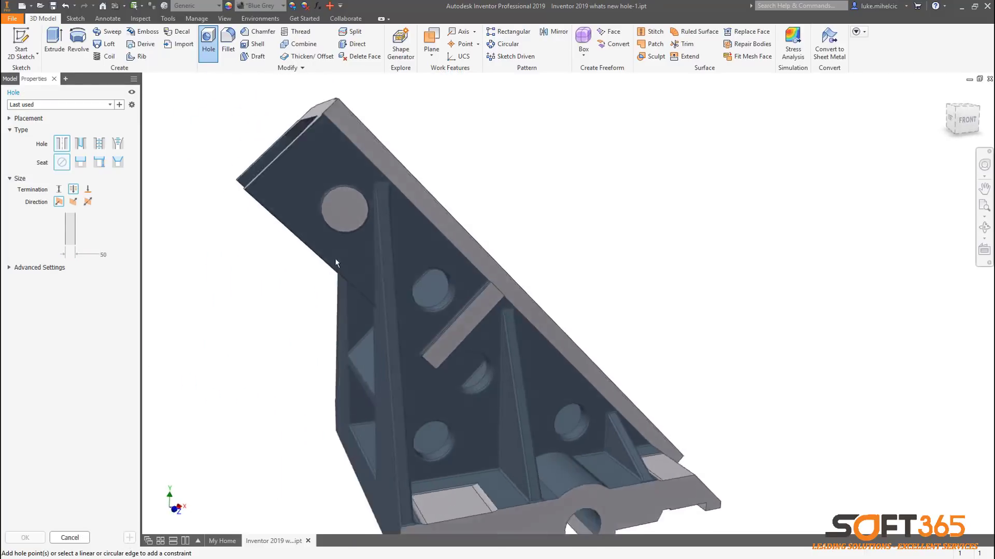
{"action": "left_click", "coordinate": [335, 261]}
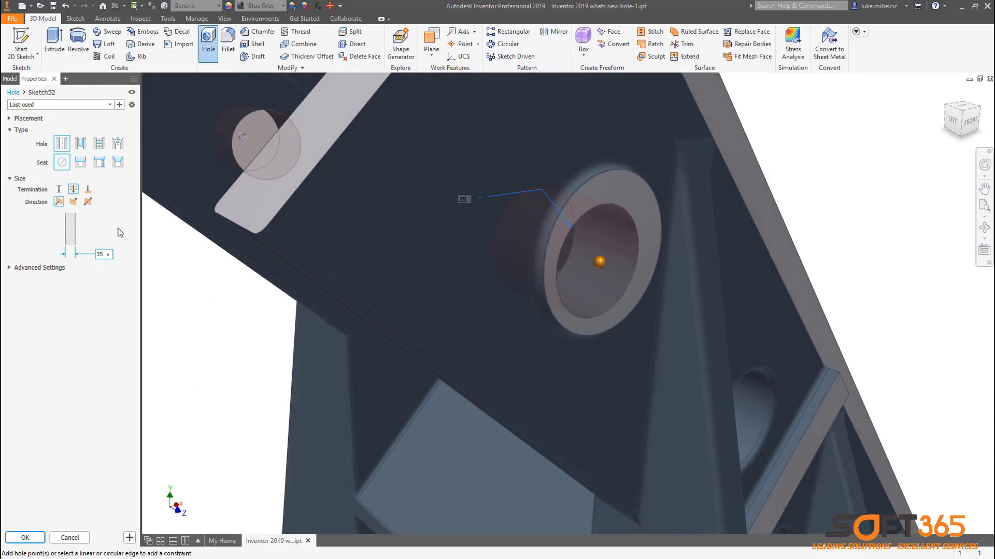
- Place three 65 mm holes on the sloped face, 100, 375 and 575 mm from its upper end edge, terminating at the plate's inner face
{"action": "left_click", "coordinate": [87, 189]}
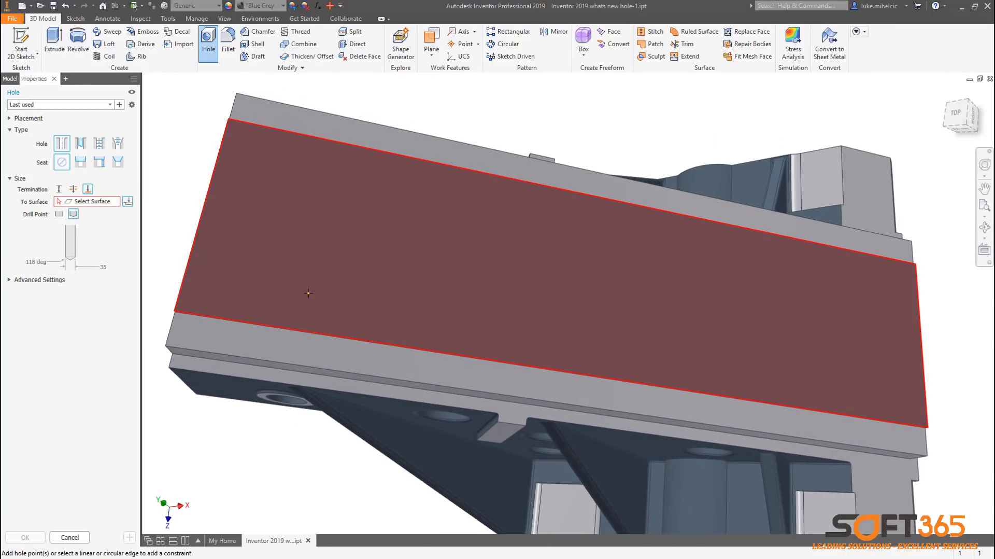
{"action": "left_click", "coordinate": [305, 292]}
{"action": "left_click", "coordinate": [196, 234]}
{"action": "type", "text": "100"}
{"action": "left_click", "coordinate": [547, 238]}
{"action": "left_click", "coordinate": [201, 222]}
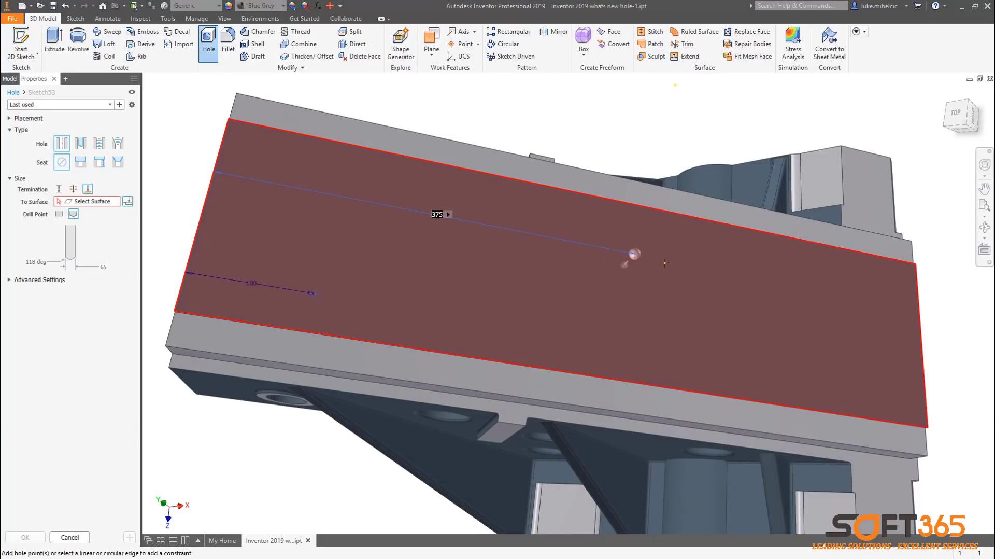
{"action": "key", "text": "Return"}
{"action": "left_click", "coordinate": [197, 245]}
{"action": "key", "text": "Return"}
{"action": "left_click", "coordinate": [103, 203]}
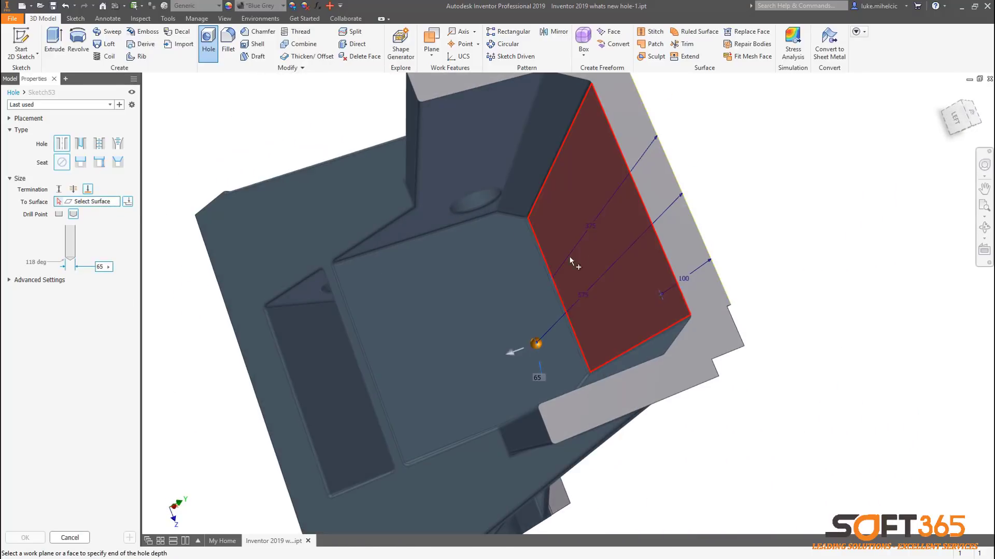
{"action": "left_click", "coordinate": [591, 256]}
- Move two hole centres toward the sloped face's centreline in the placement sketch and create the three holes
{"action": "middle_click_drag", "start_coordinate": [600, 249], "coordinate": [881, 342], "text": "shift"}
{"action": "left_click", "coordinate": [41, 92]}
{"action": "left_click_drag", "start_coordinate": [373, 316], "coordinate": [384, 270]}
{"action": "left_click_drag", "start_coordinate": [645, 269], "coordinate": [642, 301]}
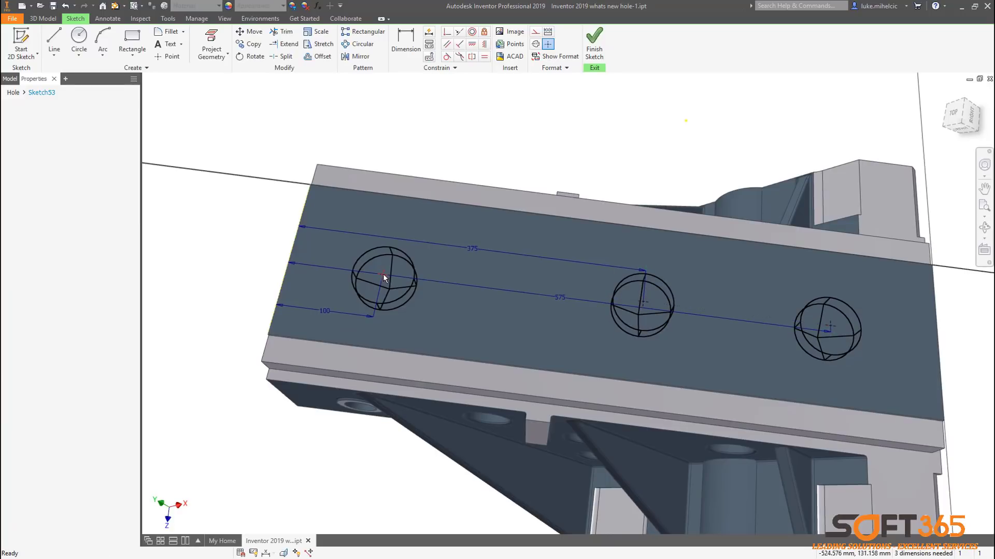
{"action": "left_click", "coordinate": [14, 94]}
{"action": "middle_click_drag", "start_coordinate": [394, 155], "coordinate": [259, 136], "text": "shift"}
{"action": "left_click", "coordinate": [130, 538]}
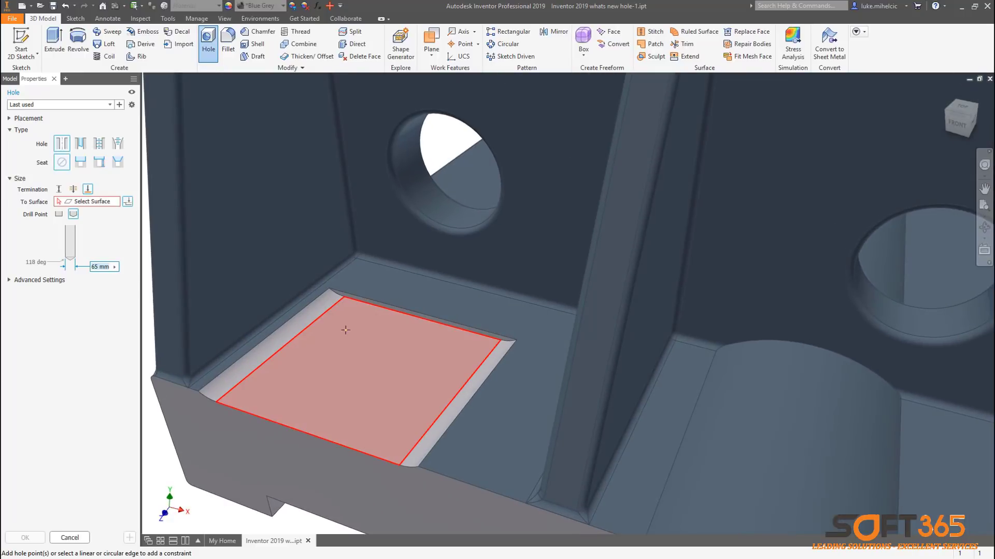
- Place two Simple_Counterbore_9 holes at the rear corners of the base foot pad, each 20 mm from the adjacent pad edges
{"action": "left_click", "coordinate": [352, 332]}
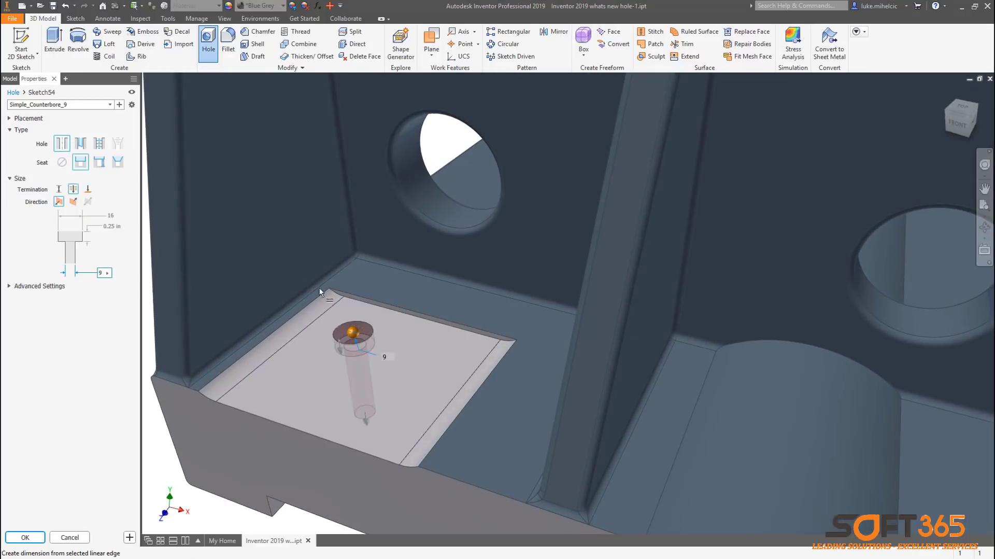
{"action": "left_click", "coordinate": [364, 301]}
{"action": "left_click", "coordinate": [305, 311]}
{"action": "left_click", "coordinate": [433, 355]}
{"action": "left_click", "coordinate": [482, 362]}
{"action": "type", "text": "20"}
{"action": "left_click", "coordinate": [473, 334]}
{"action": "type", "text": "20"}
- Place two more counterbore holes at the foot pad's front corners, 20 mm from the adjacent edges, and create the four-hole feature
{"action": "left_click", "coordinate": [284, 395]}
{"action": "left_click", "coordinate": [251, 375]}
{"action": "type", "text": "20"}
{"action": "left_click", "coordinate": [275, 420]}
{"action": "type", "text": "20"}
{"action": "left_click", "coordinate": [287, 423]}
{"action": "left_click", "coordinate": [381, 411]}
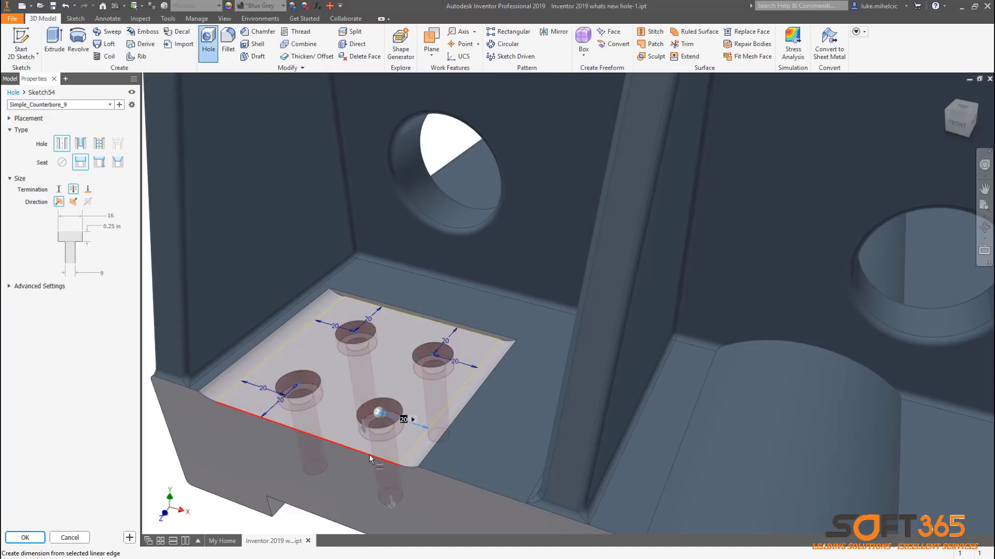
{"action": "left_click", "coordinate": [427, 427]}
{"action": "left_click", "coordinate": [129, 537]}
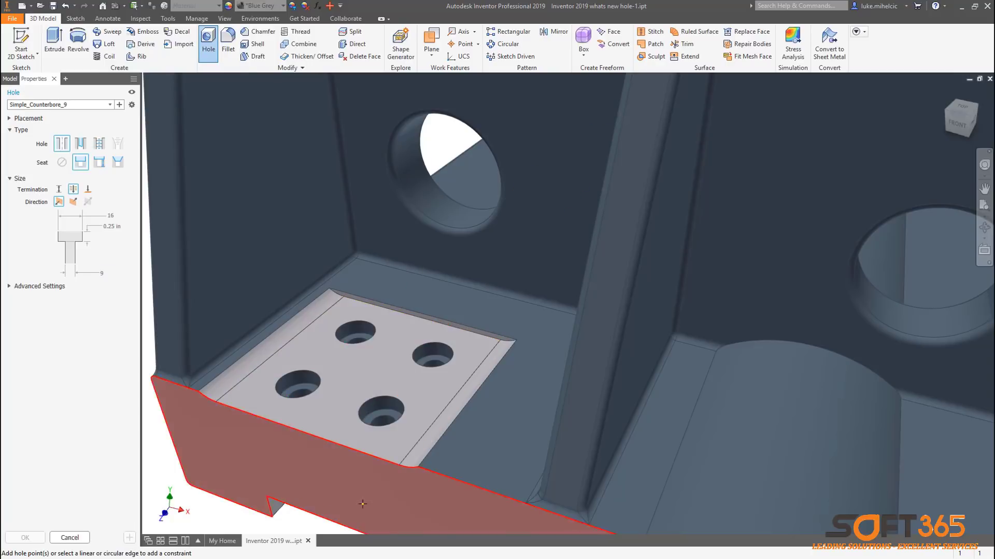
- Place two M6x1 tapped countersink holes on the sloped plate's lower end face, each 25 mm from its nearest end edge
{"action": "scroll", "coordinate": [365, 505], "scroll_direction": "down", "scroll_amount": 6}
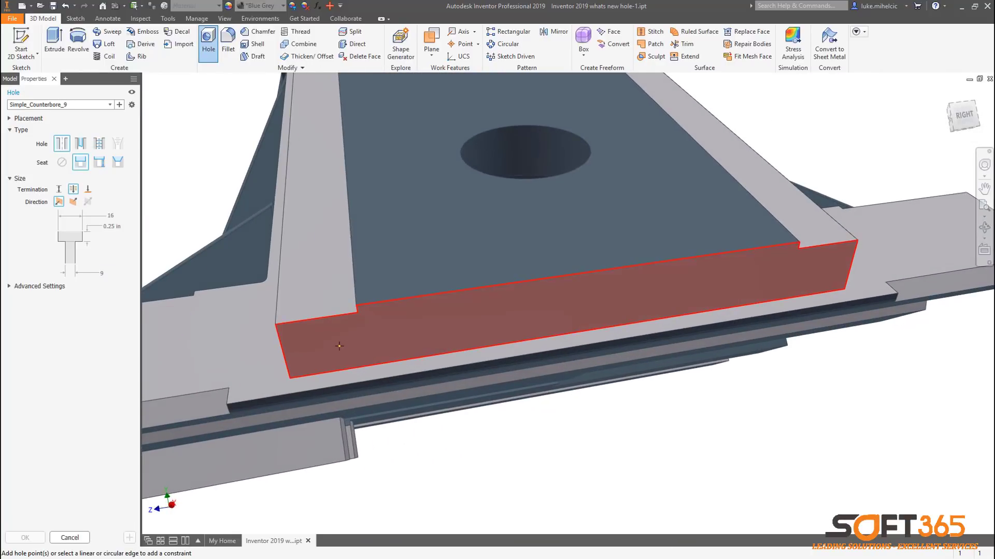
{"action": "left_click", "coordinate": [338, 346]}
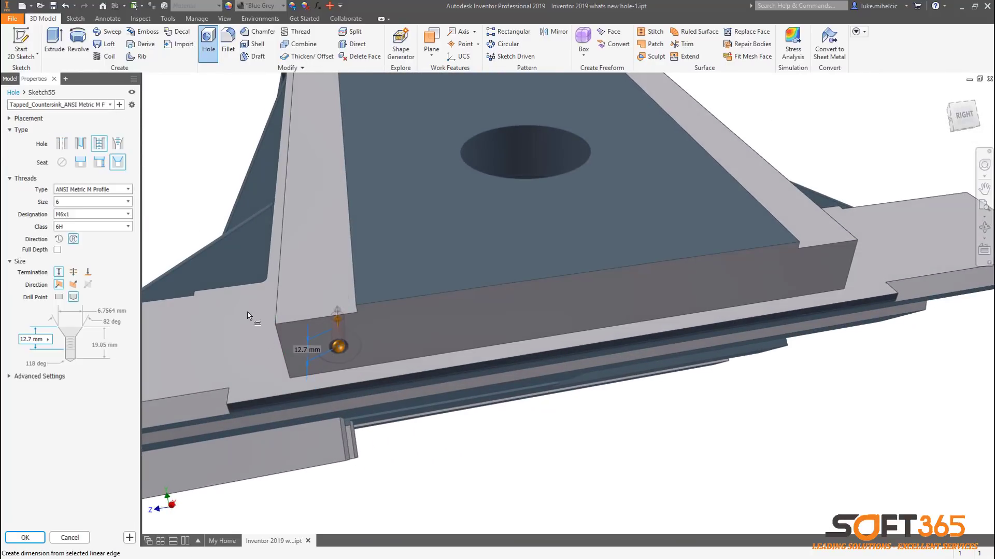
{"action": "left_click", "coordinate": [280, 368]}
{"action": "key", "text": "Return"}
{"action": "left_click", "coordinate": [815, 284]}
{"action": "left_click", "coordinate": [853, 272]}
{"action": "type", "text": "25"}
{"action": "key", "text": "Return"}
- Place two more M6x1 tapped countersink holes on the lower end face, each 75 mm from its nearest end edge
{"action": "left_click", "coordinate": [696, 291]}
{"action": "left_click", "coordinate": [850, 268]}
{"action": "type", "text": "75"}
{"action": "key", "text": "Return"}
{"action": "left_click", "coordinate": [482, 328]}
{"action": "left_click", "coordinate": [279, 334]}
{"action": "type", "text": "75"}
{"action": "key", "text": "Return"}
- Adjust the heights of the tapped hole centres on the end face in the placement sketch and return to the hole definition
{"action": "left_click", "coordinate": [41, 92]}
{"action": "left_click_drag", "start_coordinate": [355, 343], "coordinate": [356, 346]}
{"action": "left_click_drag", "start_coordinate": [491, 326], "coordinate": [490, 322]}
{"action": "left_click_drag", "start_coordinate": [795, 286], "coordinate": [794, 278]}
{"action": "left_click_drag", "start_coordinate": [356, 347], "coordinate": [355, 343]}
{"action": "left_click", "coordinate": [13, 93]}
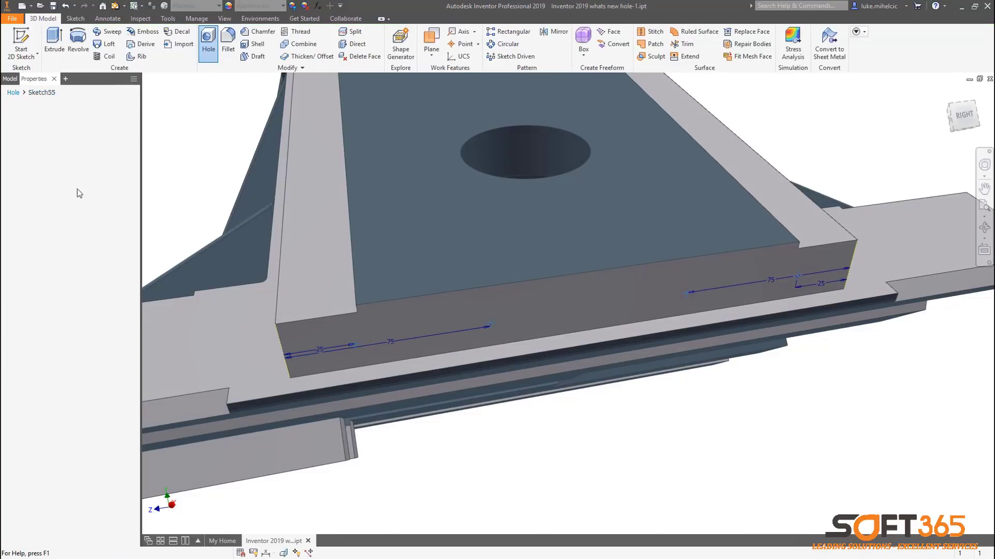
- Create the M6x1 tapped countersink holes on the sloped plate's end face and leave the Hole command
{"action": "left_click", "coordinate": [130, 537]}
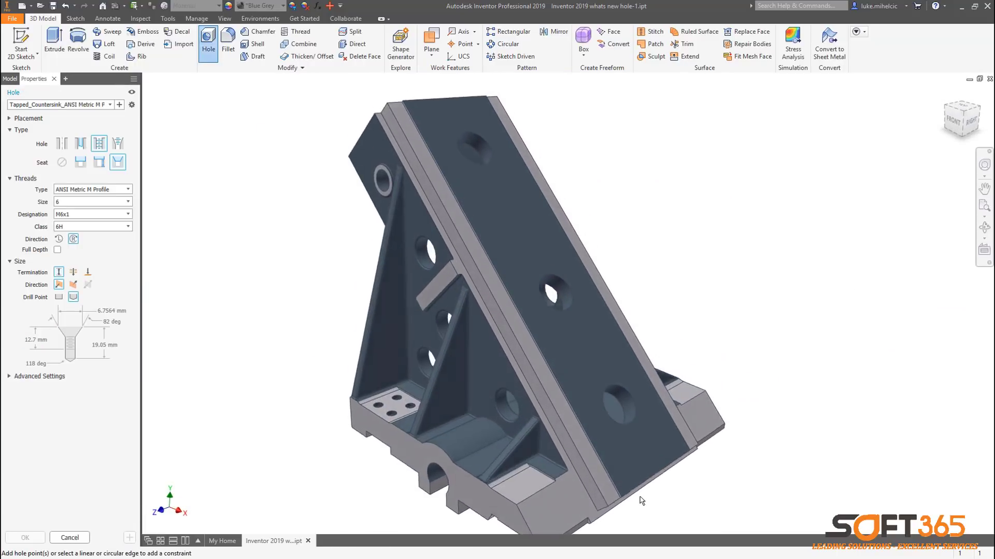
{"action": "scroll", "coordinate": [622, 505], "scroll_direction": "up", "scroll_amount": 2}
{"action": "left_click", "coordinate": [69, 537]}
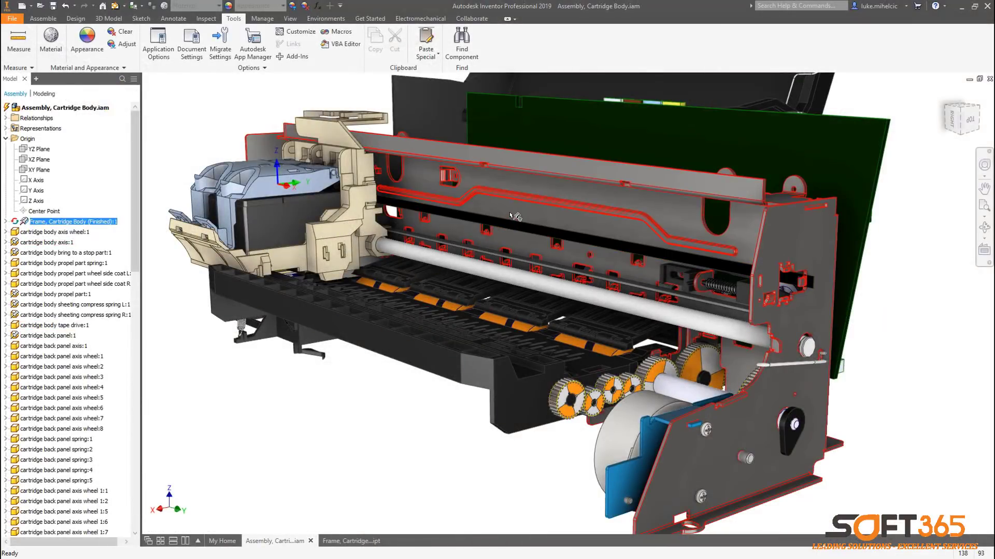
- Open the Frame, Cartridge Body part from the assembly and move its End of Folded marker below Sketch76
{"action": "right_click", "coordinate": [510, 216]}
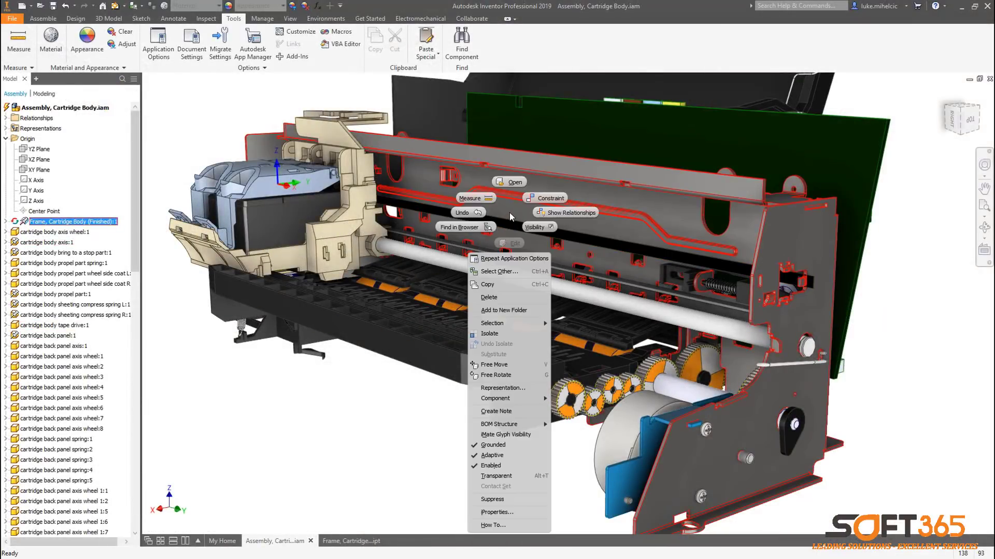
{"action": "left_click", "coordinate": [513, 181]}
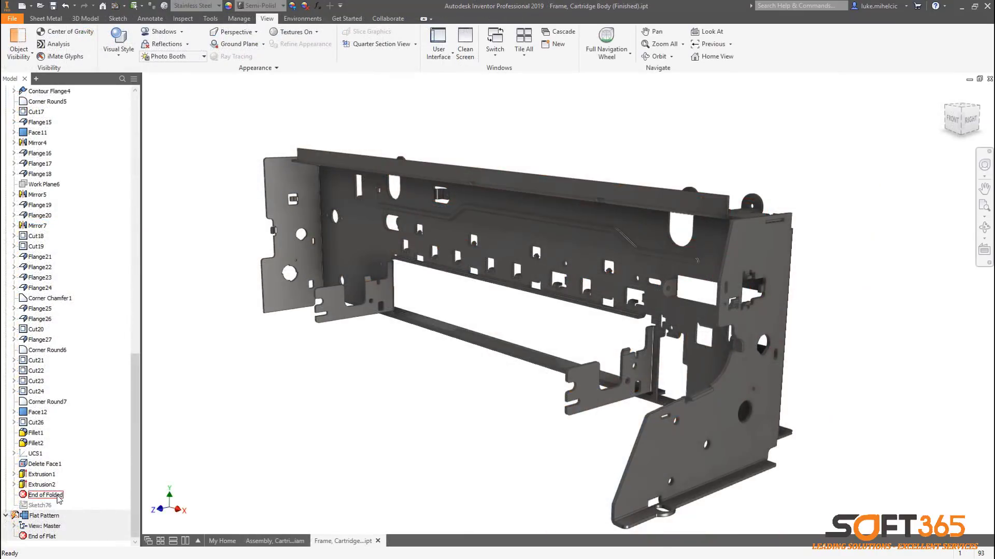
{"action": "left_click_drag", "start_coordinate": [55, 502], "coordinate": [57, 505]}
{"action": "middle_click_drag", "start_coordinate": [238, 242], "coordinate": [362, 293]}
{"action": "scroll", "coordinate": [347, 173], "scroll_direction": "up", "scroll_amount": 5}
{"action": "mouse_move", "coordinate": [356, 146]}
{"action": "middle_mouse_down", "text": "shift"}
{"action": "mouse_move", "coordinate": [372, 147]}
{"action": "mouse_move", "coordinate": [310, 146]}
{"action": "mouse_move", "coordinate": [373, 148]}
{"action": "middle_mouse_up", "text": "shift"}
- Create a sheet metal face from the slotted bracket profile, with the thickness offset to both sides of the sketch
{"action": "left_click", "coordinate": [45, 19]}
{"action": "left_click", "coordinate": [52, 43]}
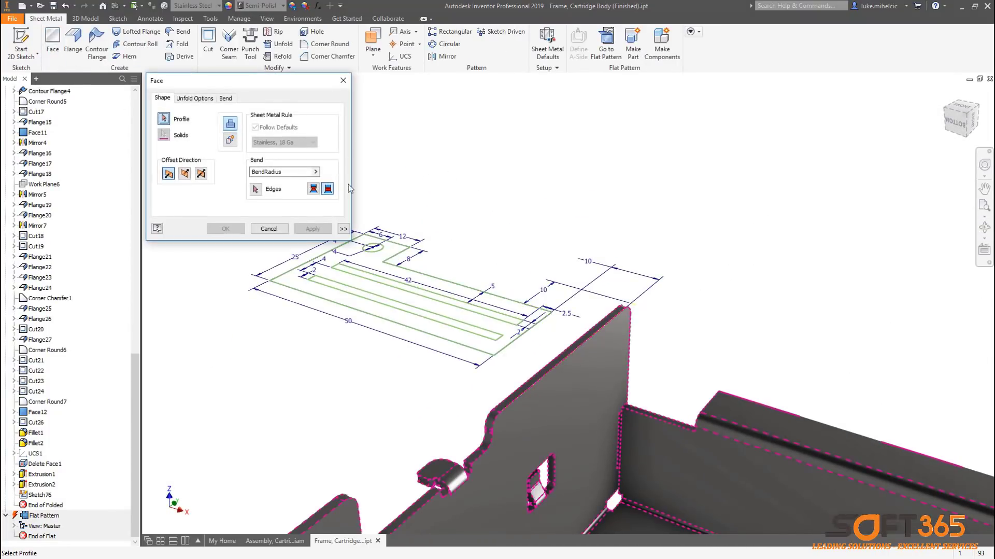
{"action": "left_click", "coordinate": [202, 179]}
{"action": "scroll", "coordinate": [497, 291], "scroll_direction": "up", "scroll_amount": 2}
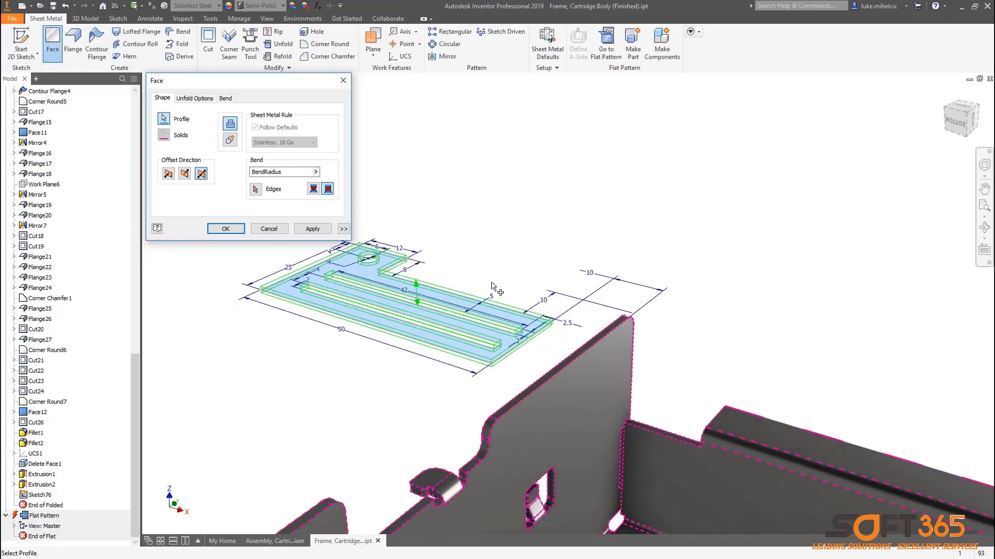
{"action": "middle_click_drag", "start_coordinate": [497, 290], "coordinate": [528, 244], "text": "shift"}
{"action": "left_click", "coordinate": [313, 228]}
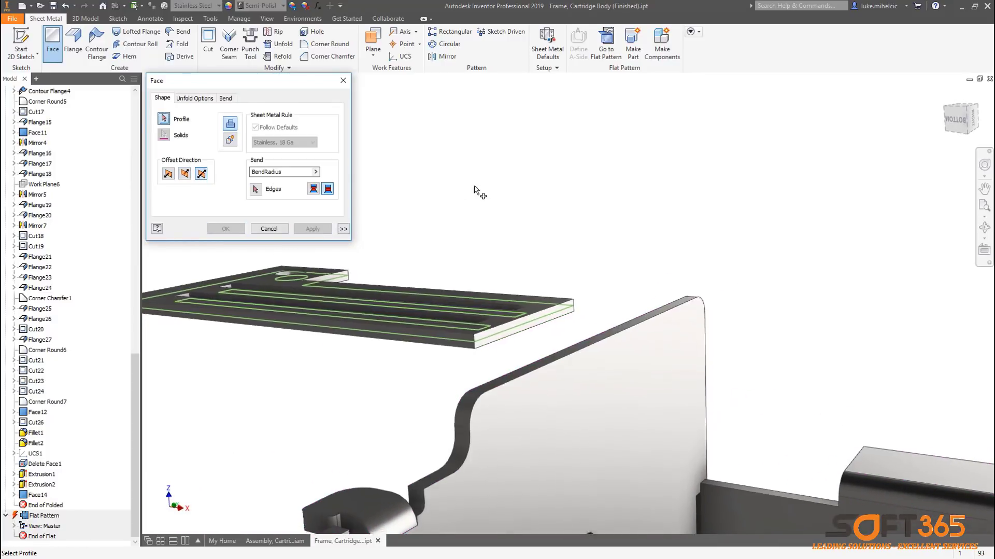
{"action": "middle_click_drag", "start_coordinate": [475, 188], "coordinate": [458, 220], "text": "shift"}
{"action": "left_click", "coordinate": [270, 228]}
- Bend the bracket's end edge to the nearby upper edge of the frame's side wall, using the BendRadius value
{"action": "left_click", "coordinate": [176, 31]}
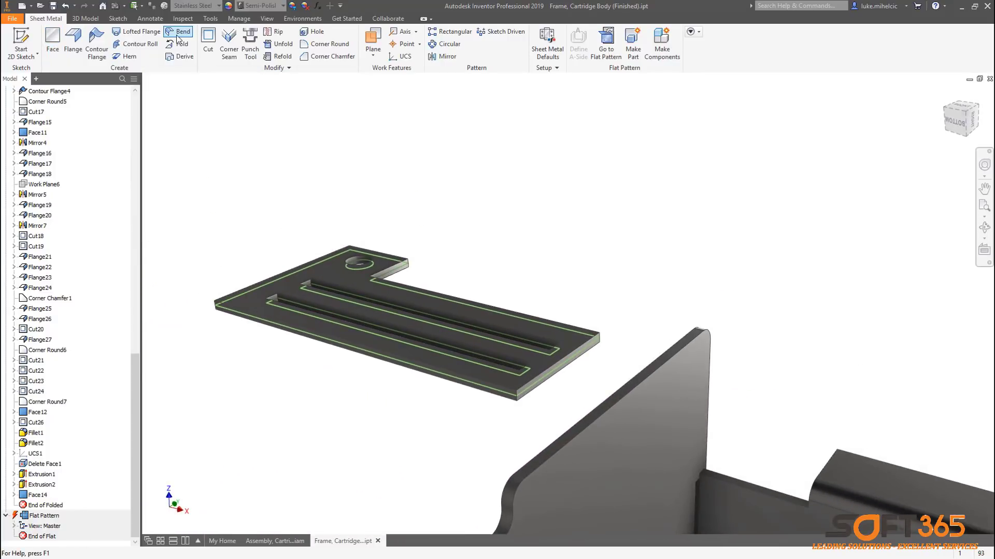
{"action": "left_click", "coordinate": [559, 362]}
{"action": "left_click", "coordinate": [609, 405]}
{"action": "left_click", "coordinate": [306, 228]}
{"action": "scroll", "coordinate": [523, 171], "scroll_direction": "up", "scroll_amount": 3}
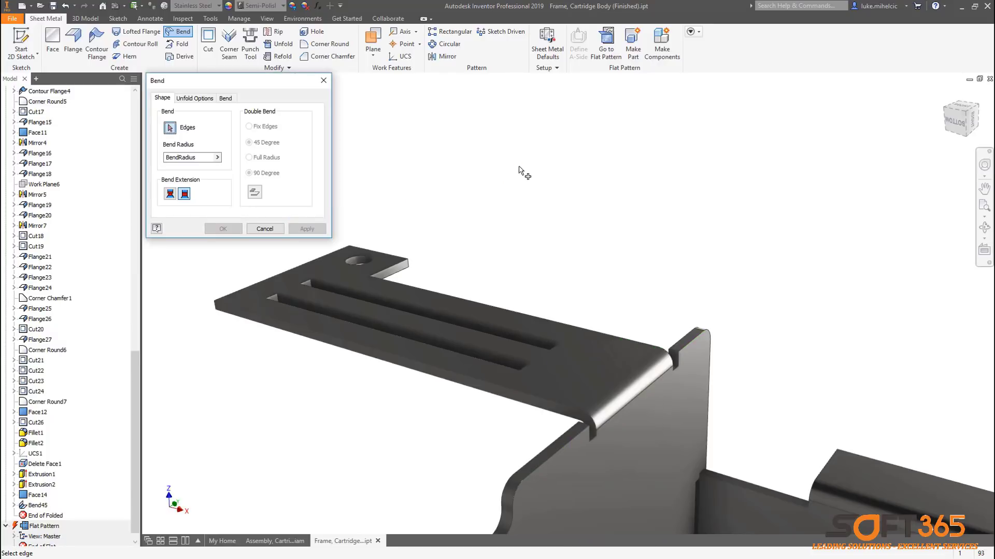
{"action": "left_click", "coordinate": [267, 229]}
- Define a 15 mm flange at 90 degrees on the two edges meeting at the frame side plate's upper corner
{"action": "scroll", "coordinate": [526, 176], "scroll_direction": "up", "scroll_amount": 3}
{"action": "scroll", "coordinate": [527, 180], "scroll_direction": "down", "scroll_amount": 4}
{"action": "middle_click_drag", "start_coordinate": [526, 180], "coordinate": [431, 288], "text": "shift"}
{"action": "scroll", "coordinate": [414, 283], "scroll_direction": "up", "scroll_amount": 3}
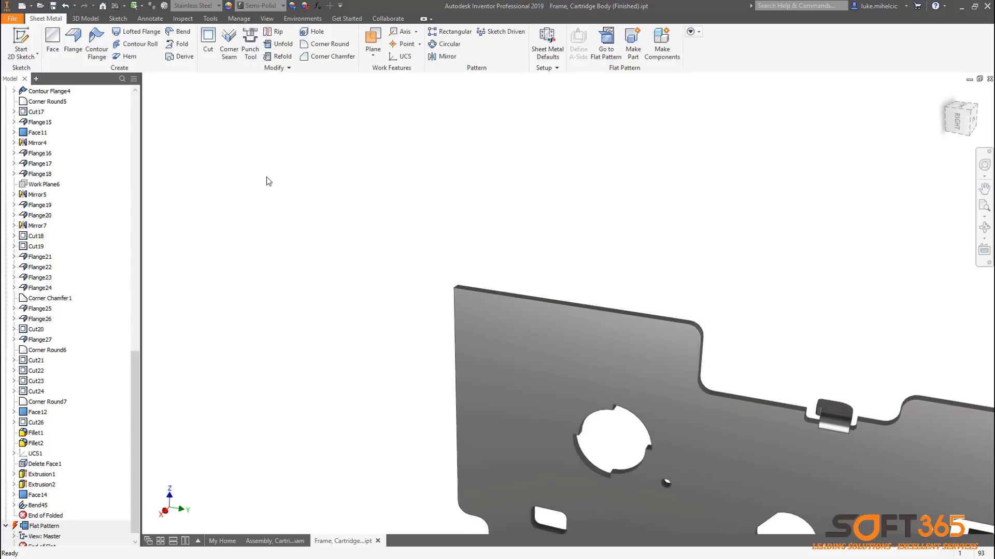
{"action": "left_click", "coordinate": [72, 44]}
{"action": "left_click", "coordinate": [456, 394]}
{"action": "left_click", "coordinate": [482, 294]}
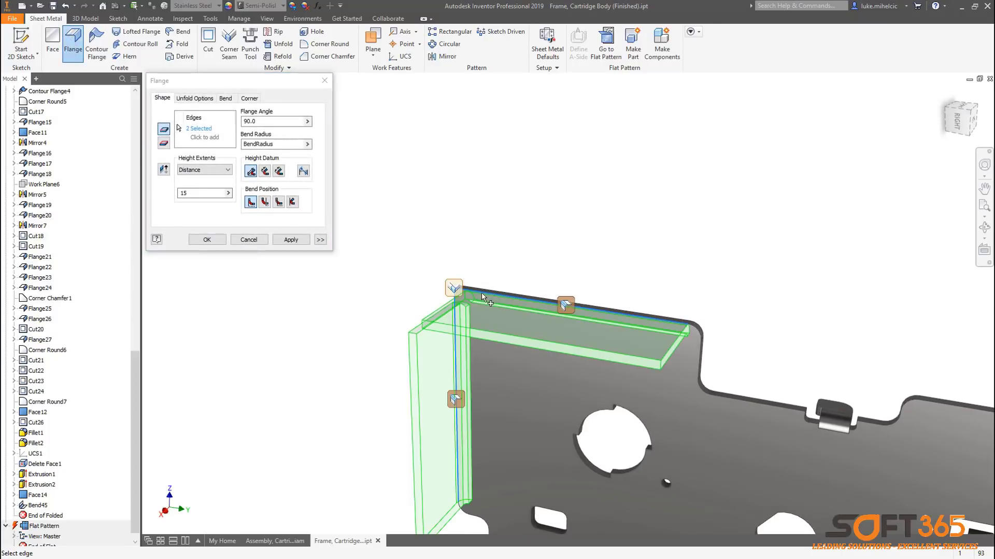
{"action": "middle_click_drag", "start_coordinate": [543, 202], "coordinate": [396, 160], "text": "shift"}
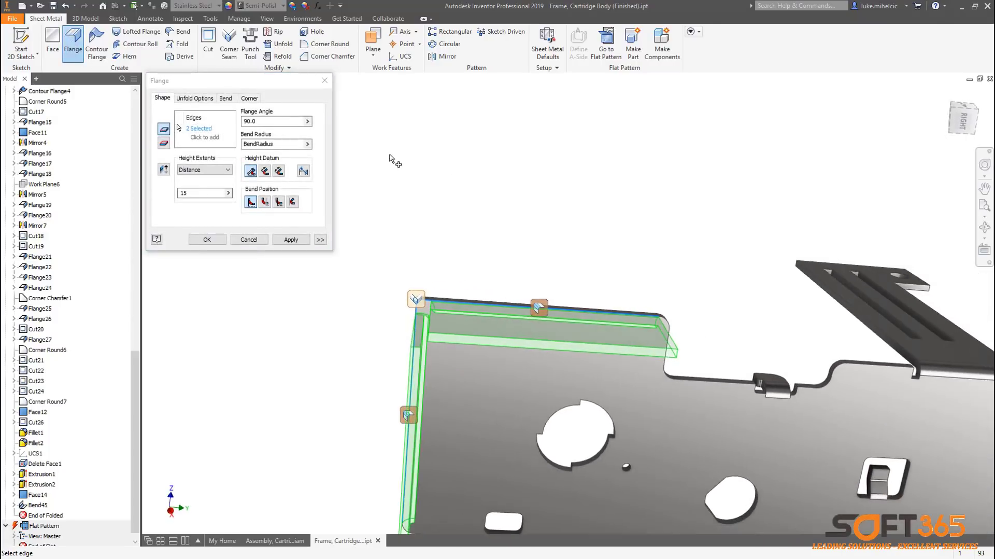
- Set the flange's two-bend corner relief shape to Laser Weld and finish the flange
{"action": "left_click", "coordinate": [250, 97]}
{"action": "left_click", "coordinate": [239, 121]}
{"action": "left_click", "coordinate": [177, 185]}
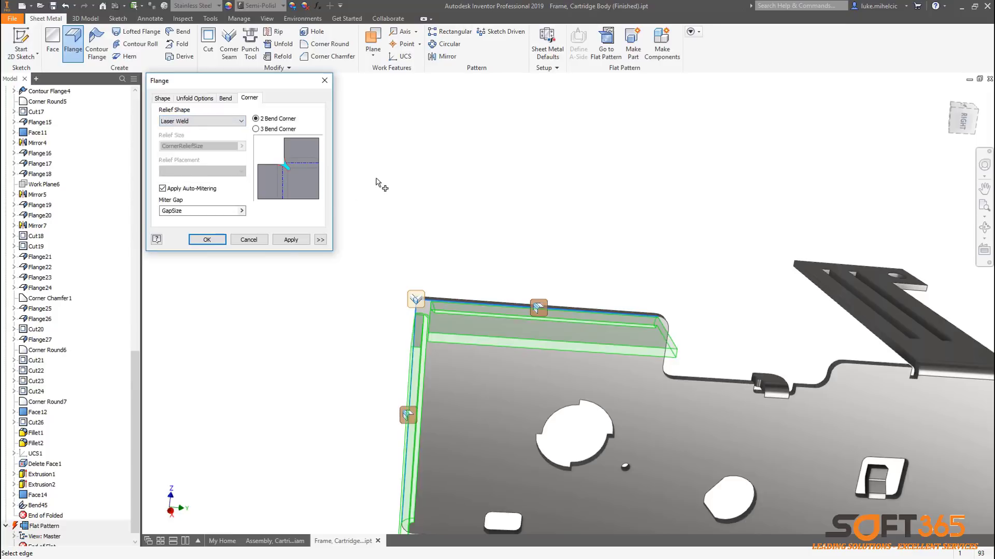
{"action": "left_click", "coordinate": [248, 239]}
{"action": "middle_click_drag", "start_coordinate": [362, 181], "coordinate": [479, 149], "text": "shift"}
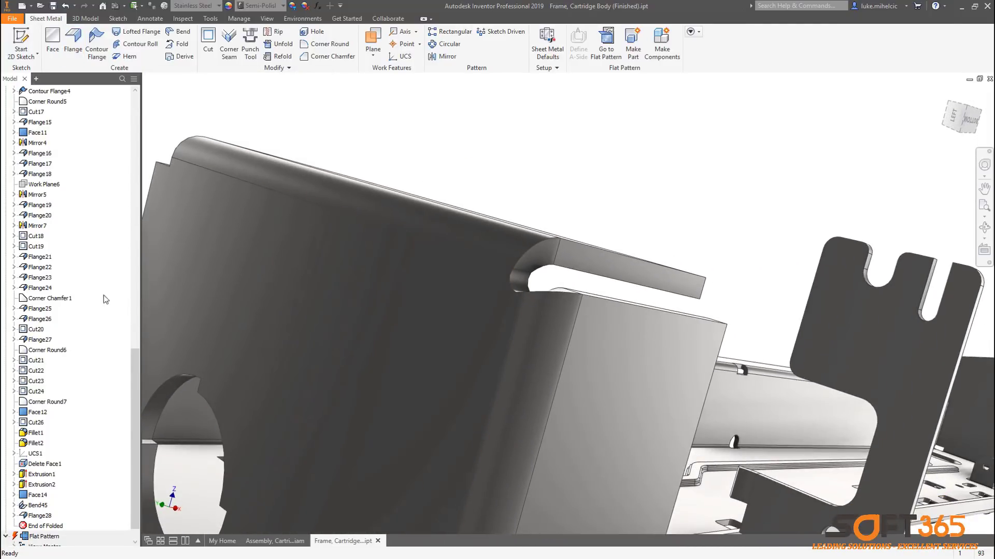
- View the frame's flat pattern and return to the folded model
{"action": "left_click", "coordinate": [42, 535]}
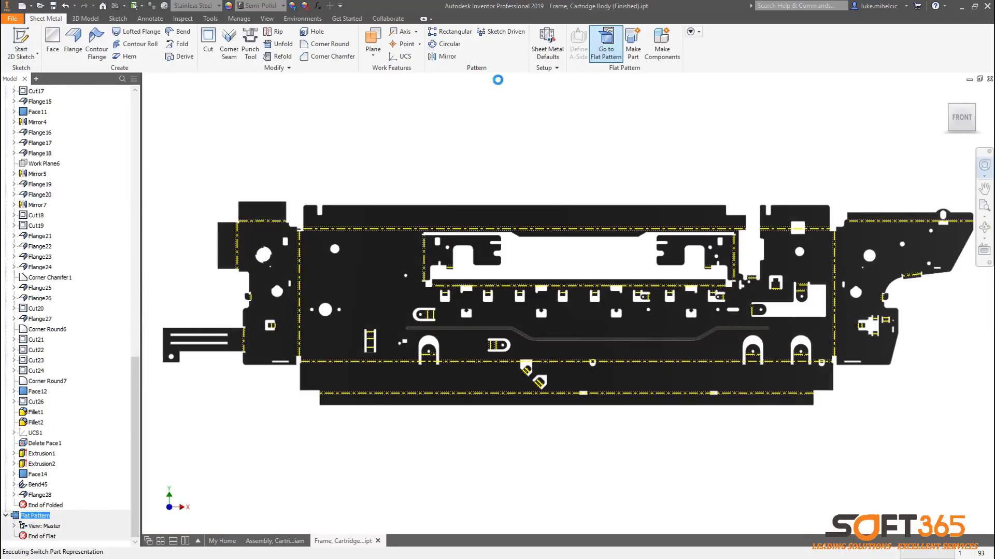
{"action": "scroll", "coordinate": [228, 222], "scroll_direction": "up", "scroll_amount": 10}
{"action": "left_click", "coordinate": [608, 43]}
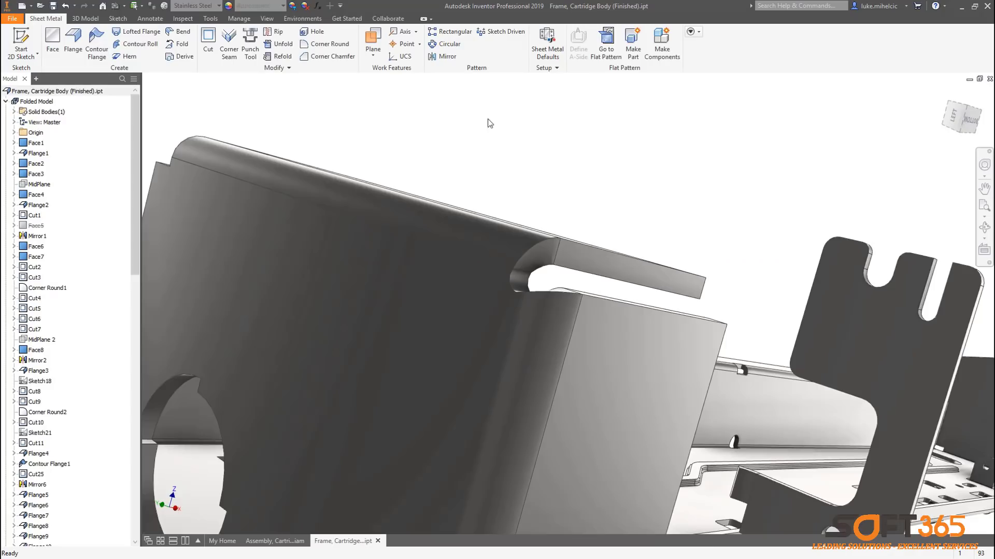
{"action": "middle_click_drag", "start_coordinate": [553, 146], "coordinate": [557, 137], "text": "shift"}
{"action": "scroll", "coordinate": [557, 138], "scroll_direction": "down", "scroll_amount": 5}
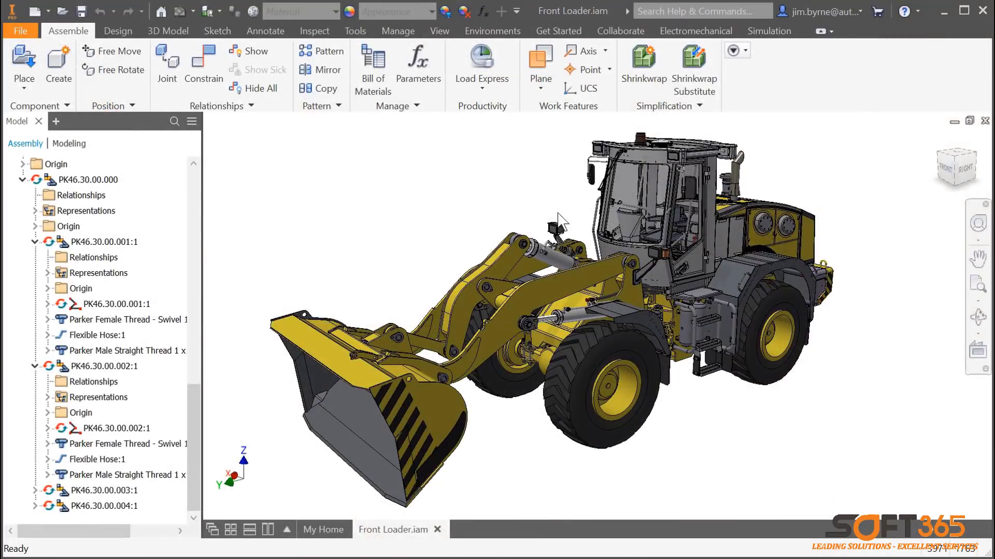
- Open the upper hose route PK46.30.00.001:1 for editing in the Front Loader assembly
{"action": "right_click", "coordinate": [568, 215]}
{"action": "left_click", "coordinate": [555, 213]}
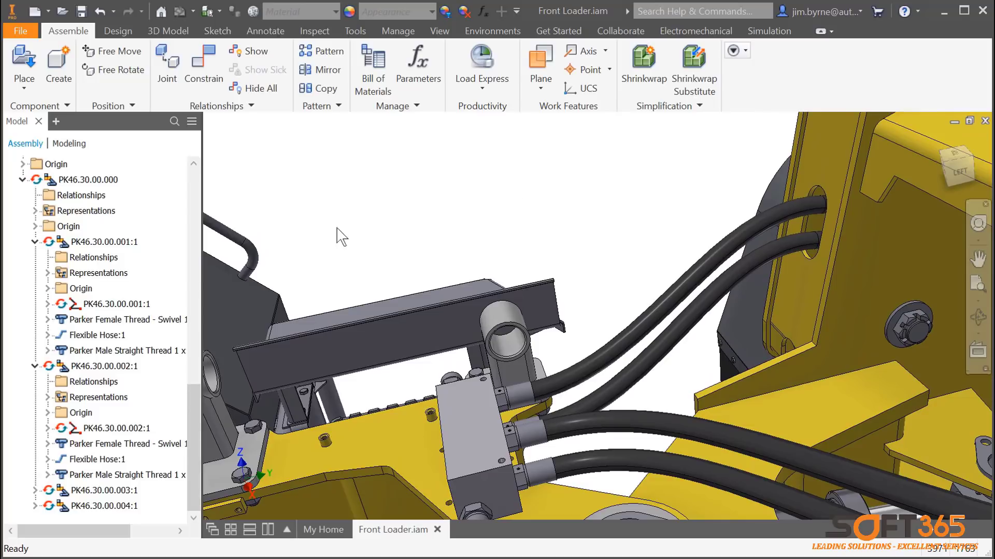
{"action": "right_click", "coordinate": [125, 309]}
{"action": "left_click", "coordinate": [136, 325]}
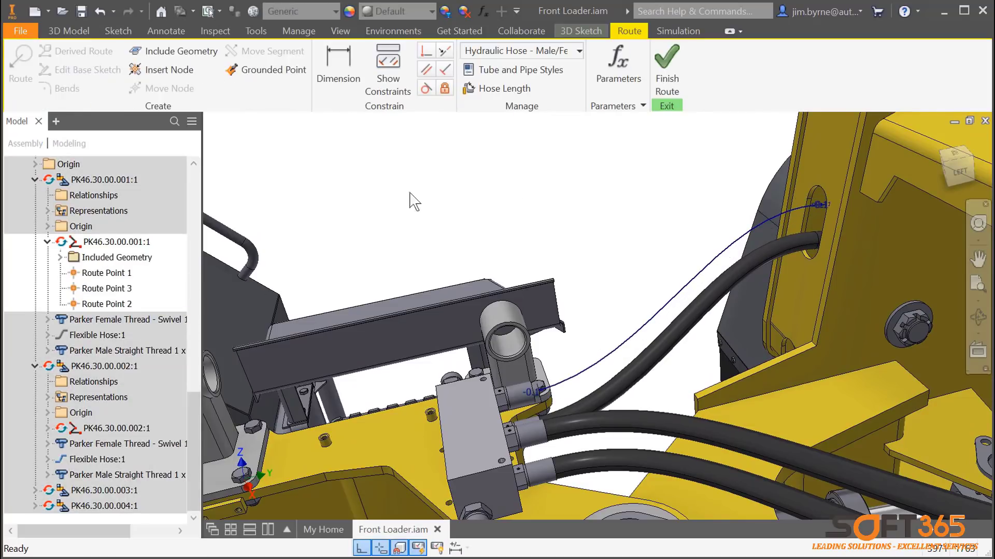
- Lengthen the upper hose to about 1346 mm with its length locked, and set the visible segment's length dimension to 800 mm
{"action": "left_click", "coordinate": [496, 88]}
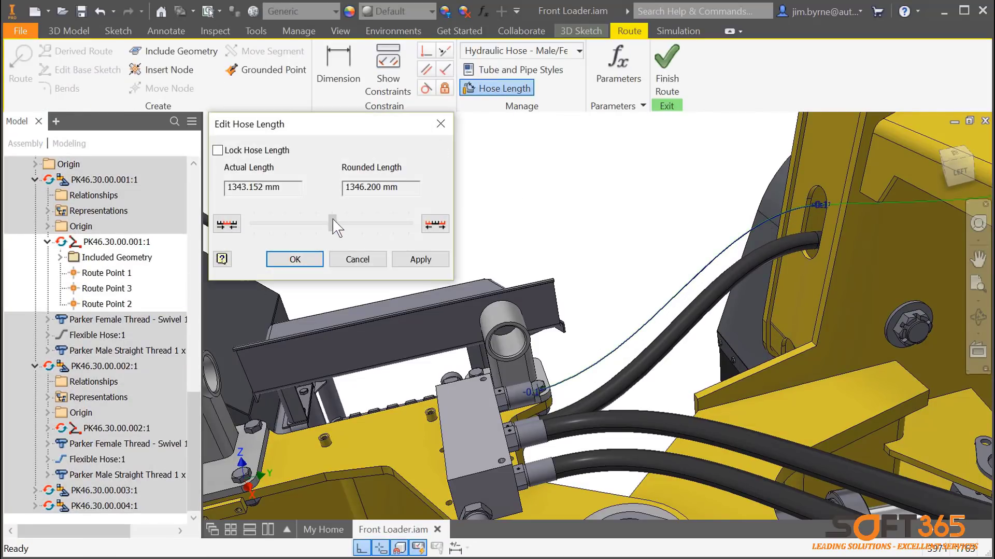
{"action": "left_click_drag", "start_coordinate": [338, 228], "coordinate": [357, 231]}
{"action": "left_click", "coordinate": [218, 151]}
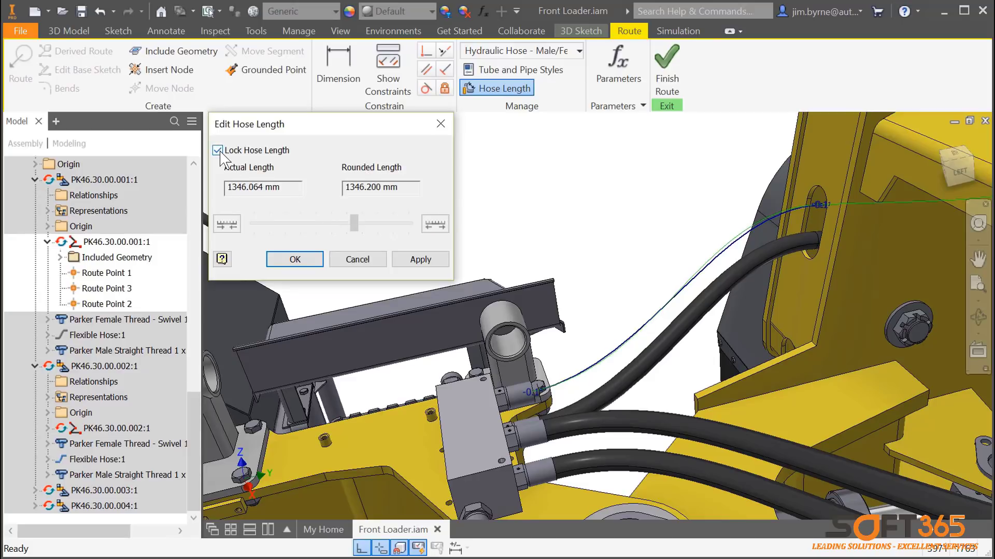
{"action": "left_click", "coordinate": [295, 259]}
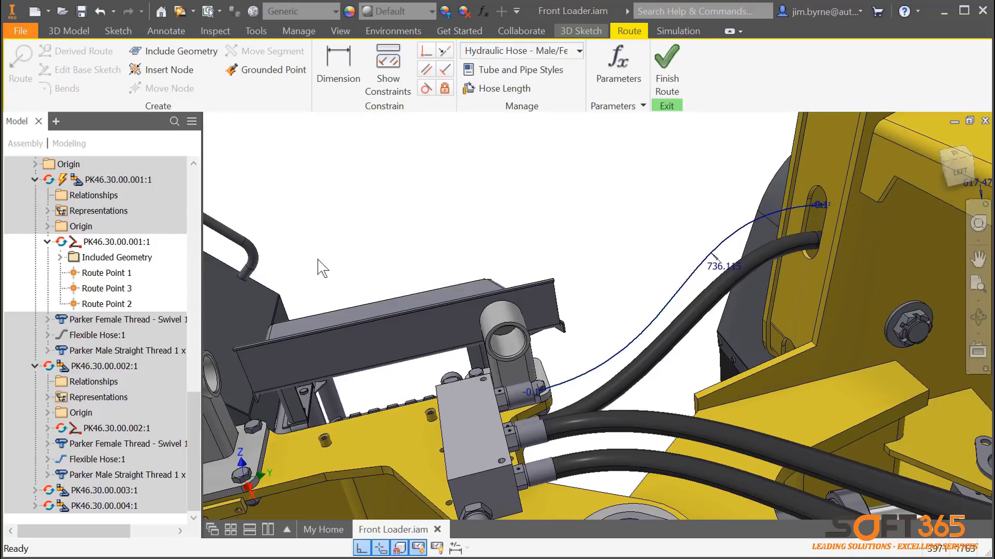
{"action": "double_click", "coordinate": [724, 267]}
{"action": "key", "text": "Return"}
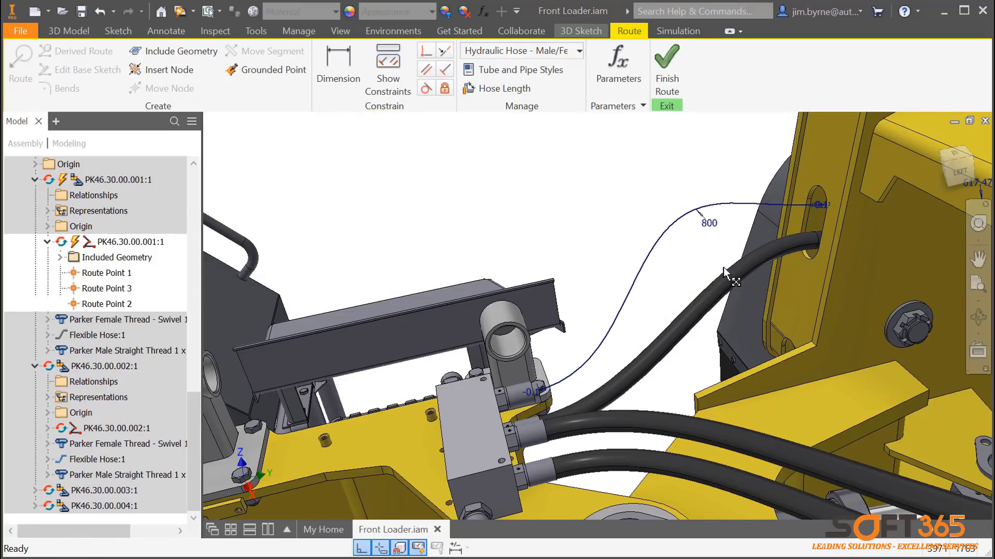
- Open hose route PK46.30.00.002:1 for editing and lock its hose length
{"action": "right_click", "coordinate": [124, 429]}
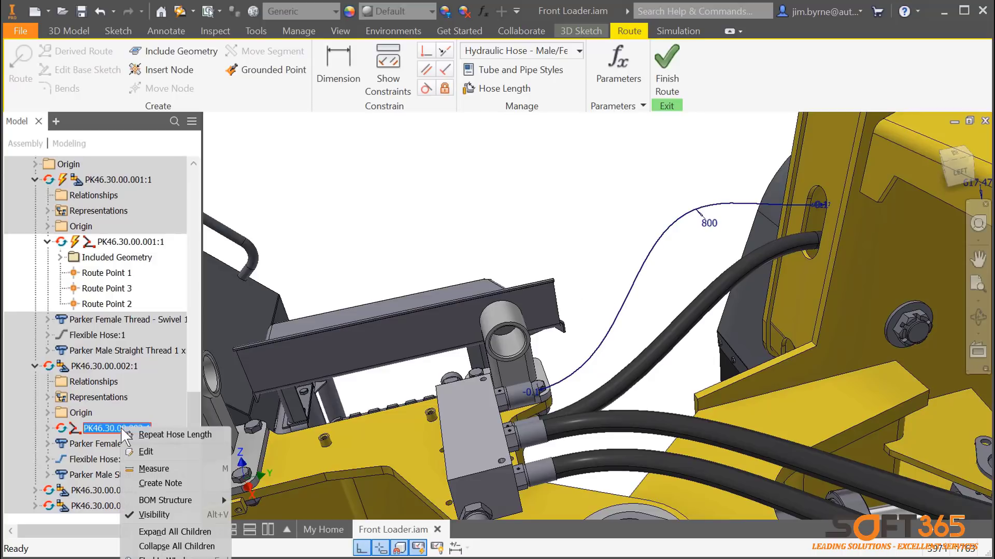
{"action": "left_click", "coordinate": [141, 452]}
{"action": "left_click", "coordinate": [508, 89]}
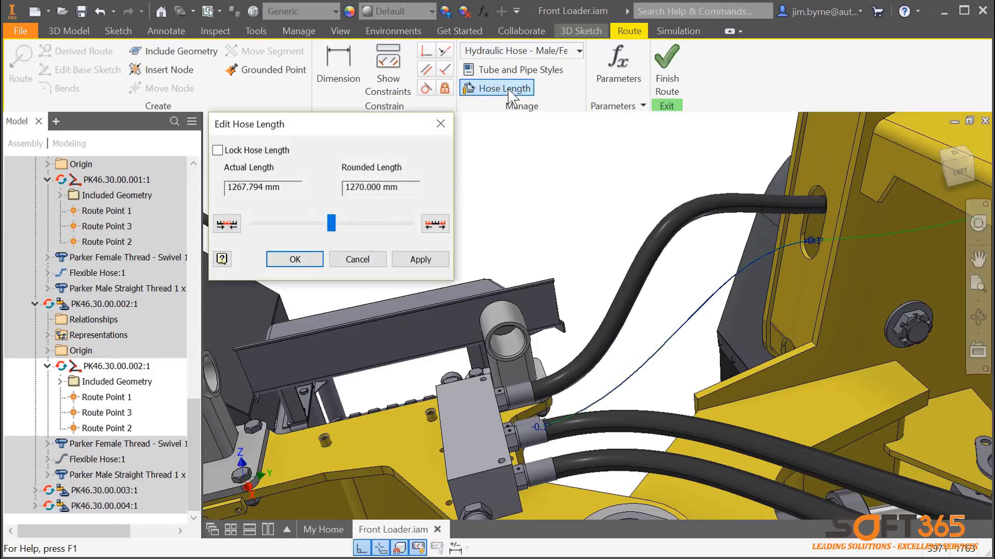
{"action": "left_click", "coordinate": [217, 150]}
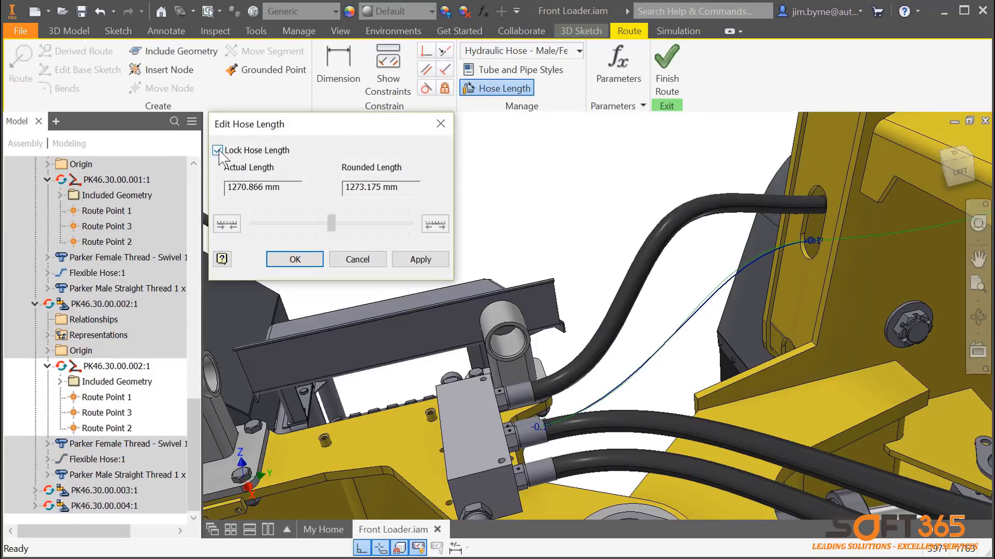
{"action": "left_click", "coordinate": [283, 259]}
- Set the second hose's visible segment length dimension to 750 mm and finish editing the hose route
{"action": "left_click_drag", "start_coordinate": [714, 300], "coordinate": [717, 307]}
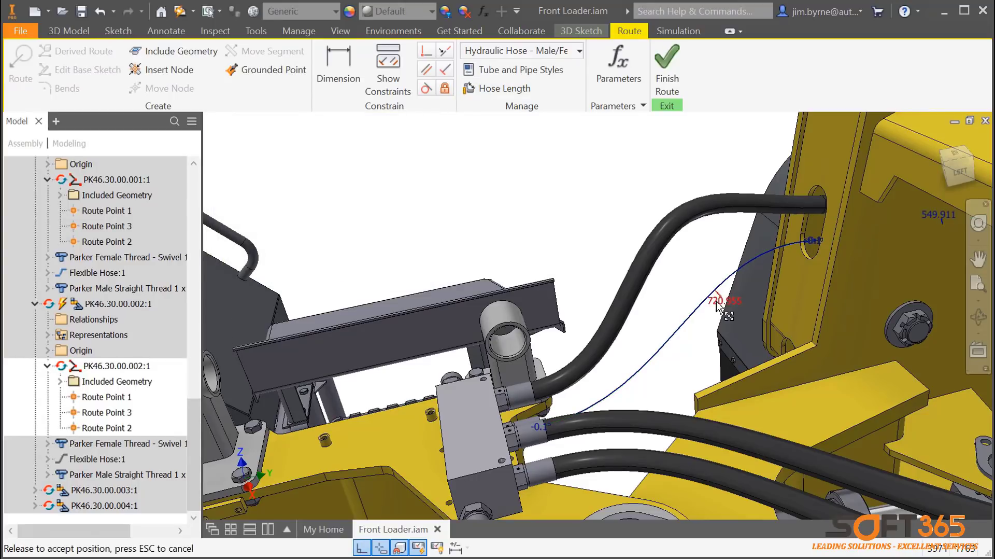
{"action": "double_click", "coordinate": [716, 306]}
{"action": "type", "text": "750"}
{"action": "key", "text": "Return"}
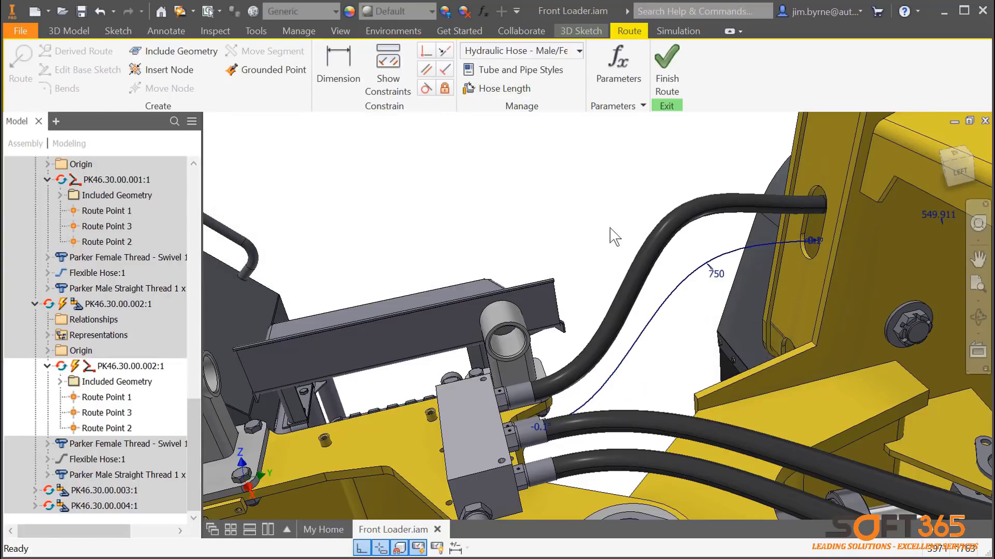
{"action": "right_click", "coordinate": [483, 159]}
{"action": "left_click", "coordinate": [485, 201]}
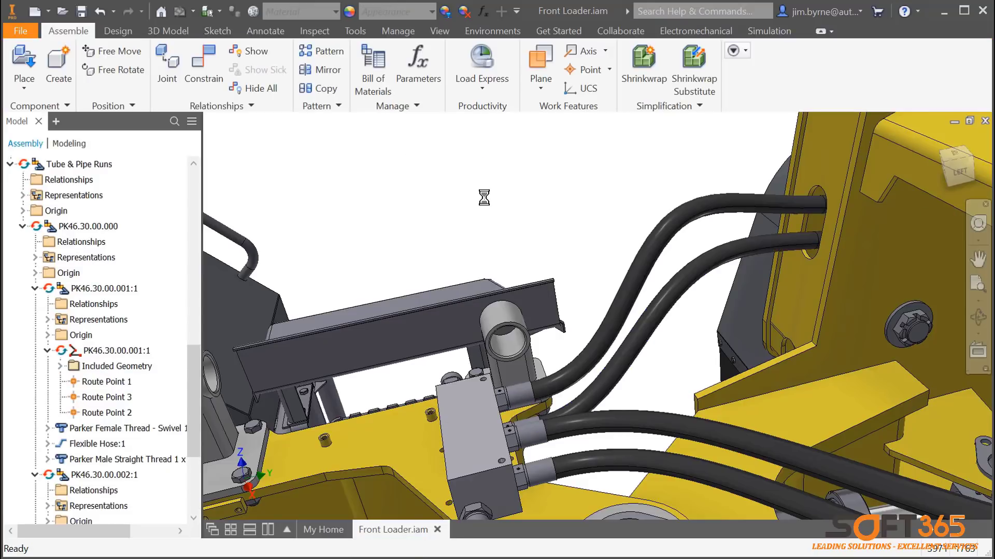
- Apply an opposed Insert constraint between the tyre's inner circular edge and the yellow rim's outer edge, with 0 mm offset and locked rotation
{"action": "left_click_drag", "start_coordinate": [862, 235], "coordinate": [622, 187]}
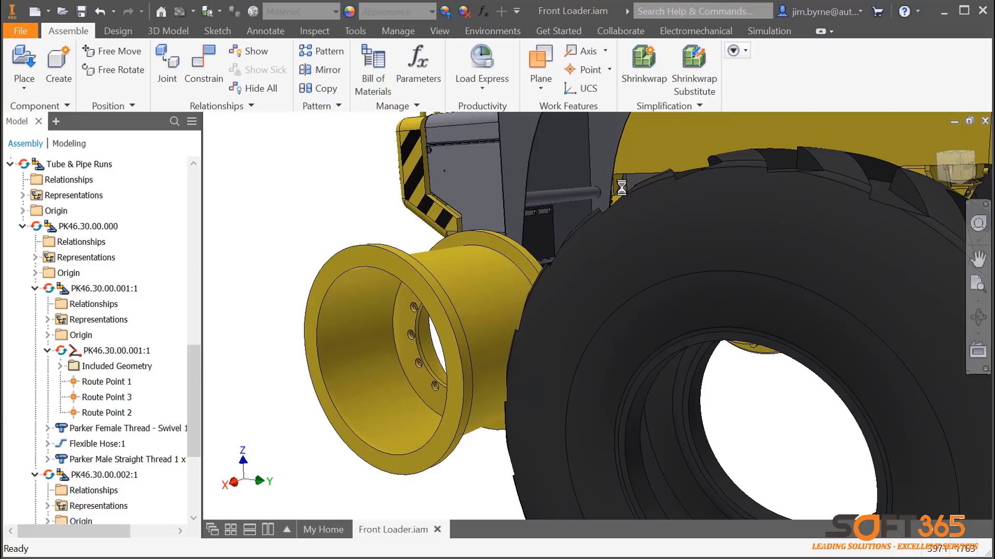
{"action": "right_click", "coordinate": [622, 187]}
{"action": "left_click", "coordinate": [654, 171]}
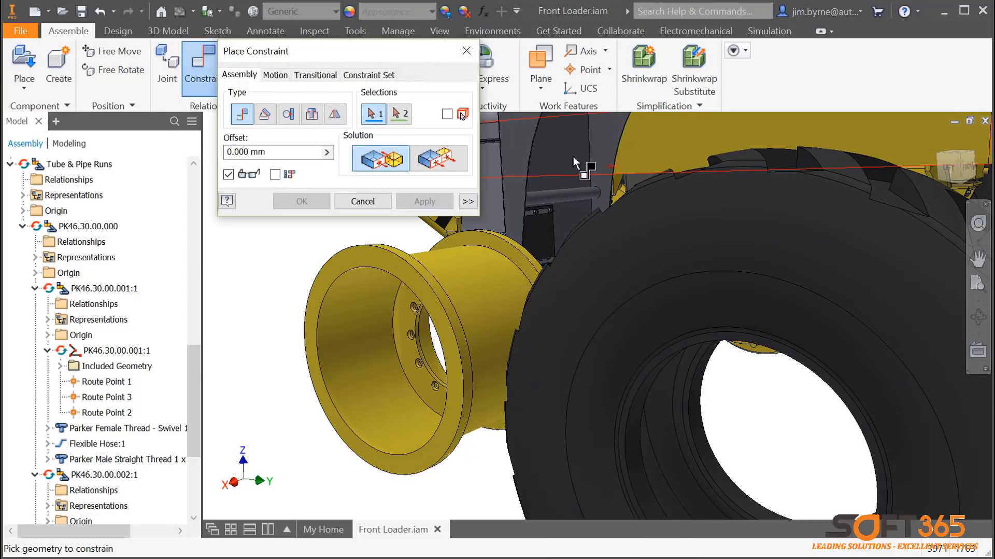
{"action": "left_click", "coordinate": [312, 114]}
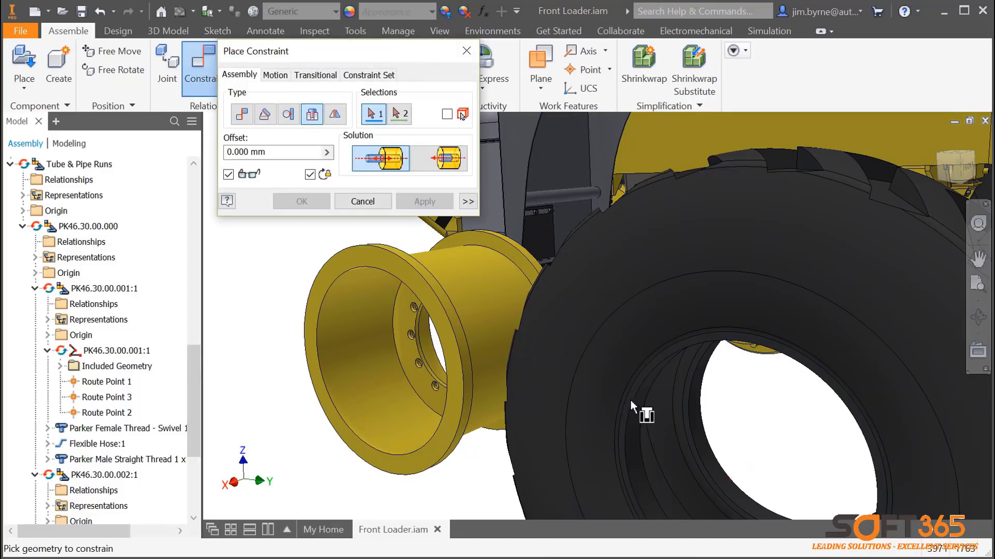
{"action": "left_click", "coordinate": [469, 344]}
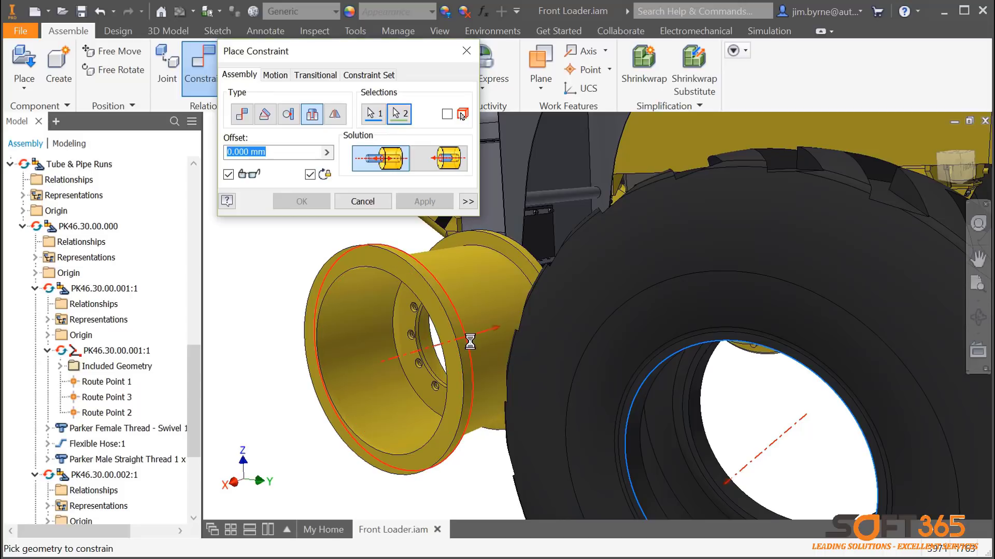
{"action": "left_click", "coordinate": [310, 176]}
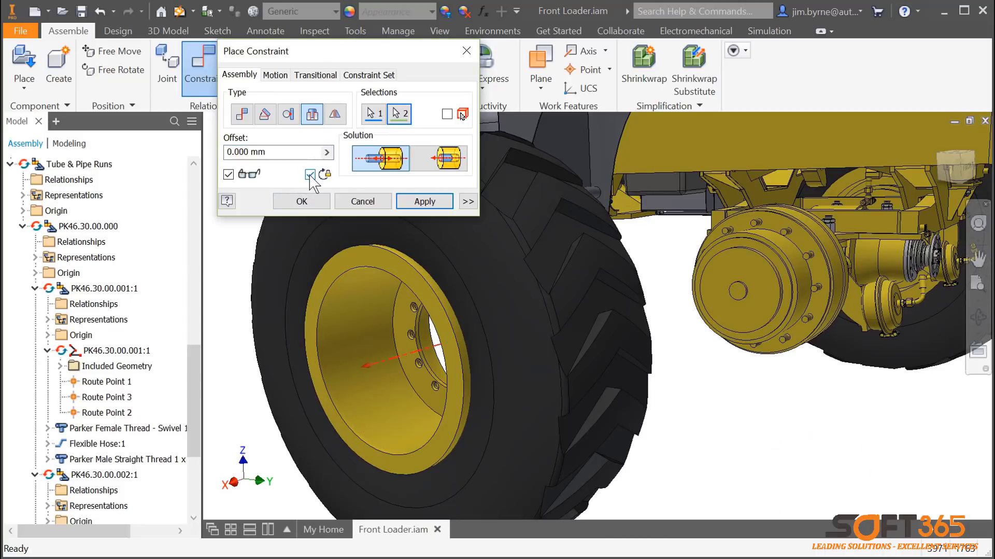
{"action": "left_click", "coordinate": [412, 202]}
- Apply a mate constraint between the axes of the yellow wheel rim and the axle hub, using the aligned solution with 0 mm offset
{"action": "left_click", "coordinate": [242, 114]}
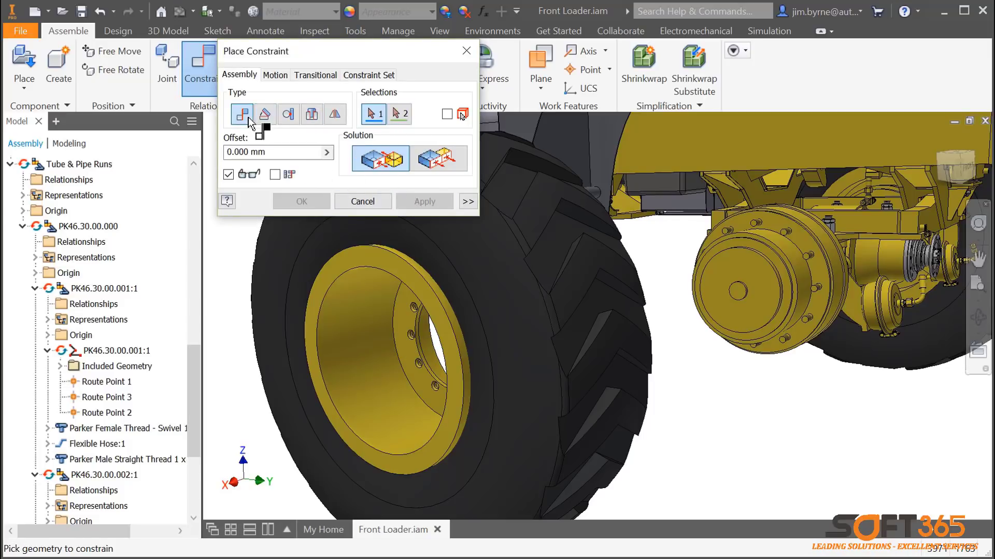
{"action": "left_click", "coordinate": [371, 306]}
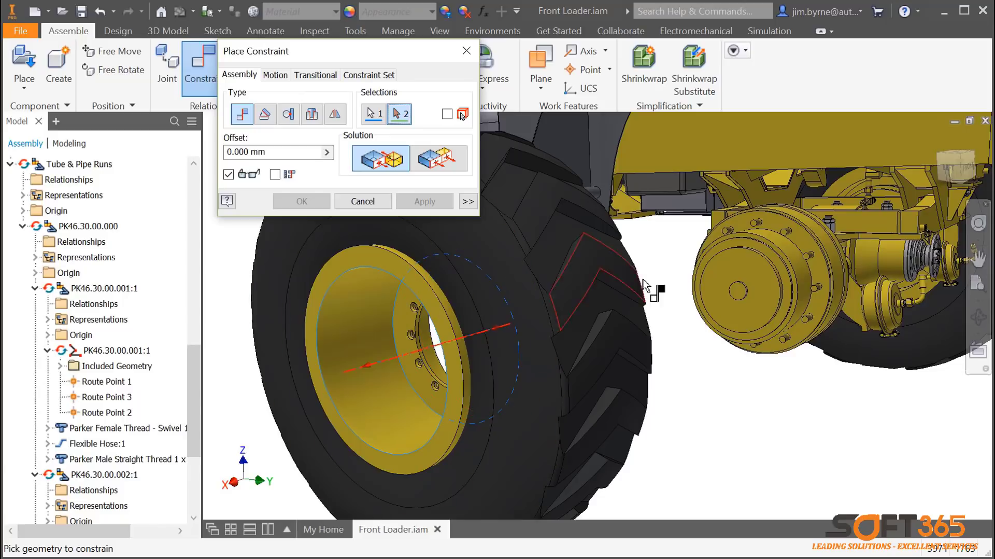
{"action": "left_click", "coordinate": [791, 255]}
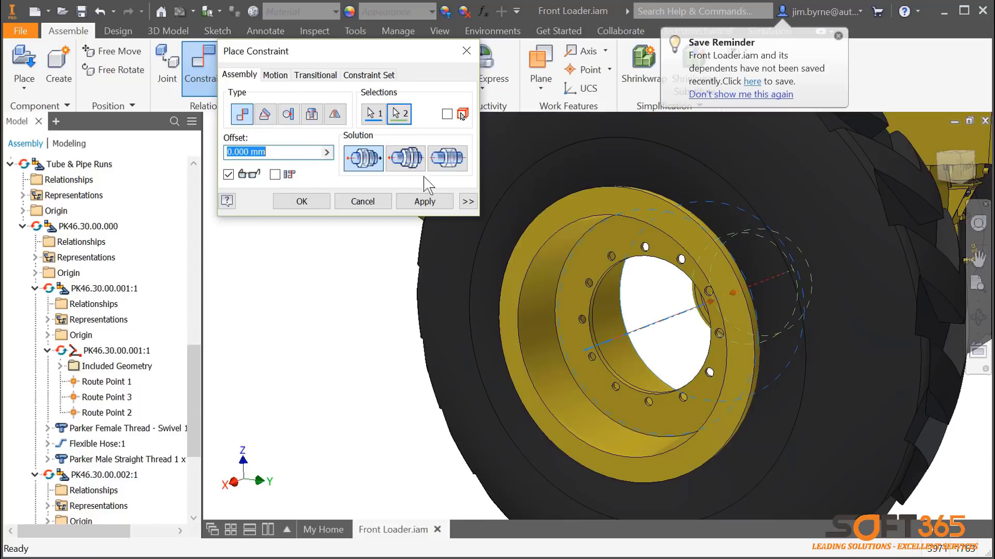
{"action": "left_click", "coordinate": [409, 163]}
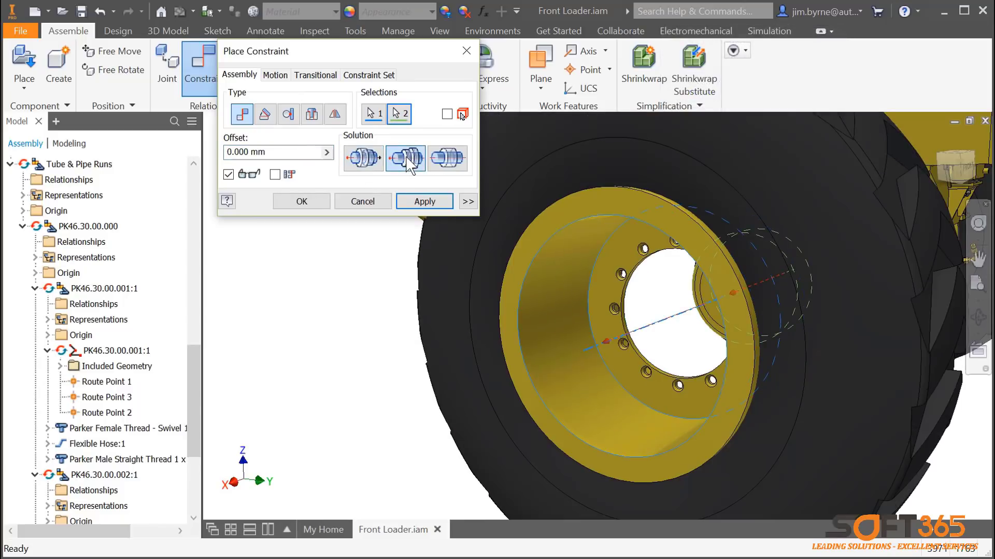
{"action": "left_click", "coordinate": [419, 201]}
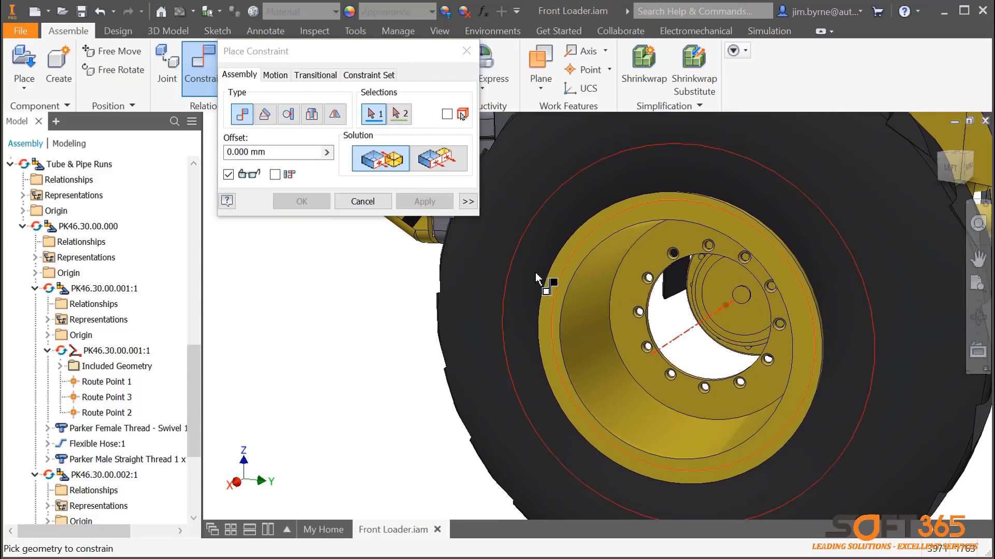
- Mate the rim's inner mounting face to the hub's flange face with 0 mm offset and finish placing constraints
{"action": "left_click", "coordinate": [724, 322]}
{"action": "left_click", "coordinate": [711, 354]}
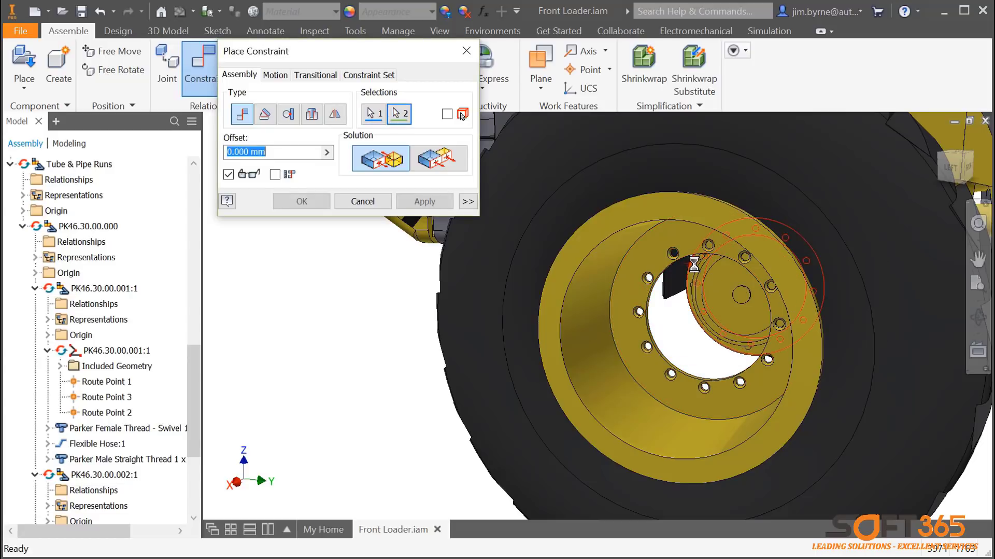
{"action": "left_click", "coordinate": [695, 265]}
{"action": "right_click", "coordinate": [695, 265]}
{"action": "left_click", "coordinate": [695, 219]}
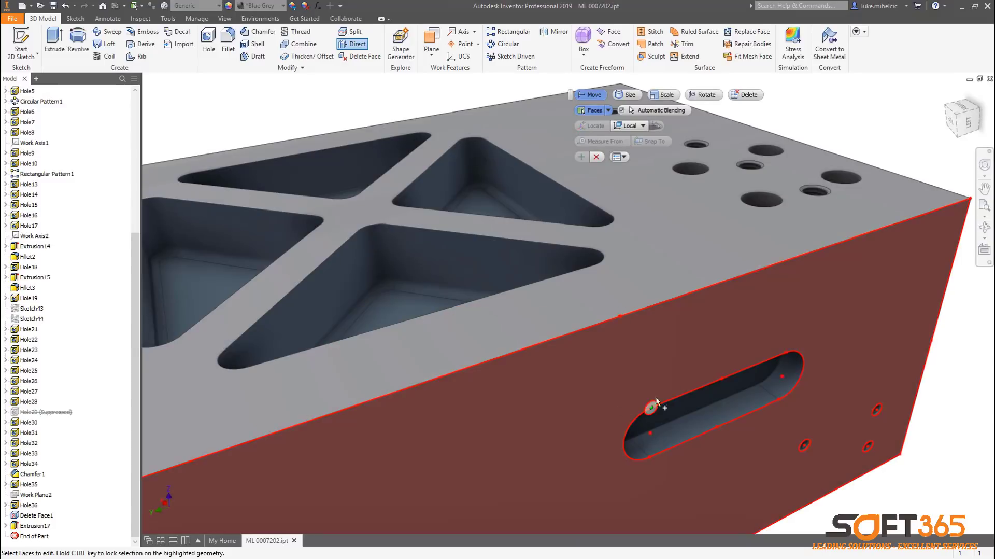
- Use Direct Edit to move the side slot along its face toward the block's corner, with automatic blending enabled, starting from its rounded end face
{"action": "left_click", "coordinate": [794, 372]}
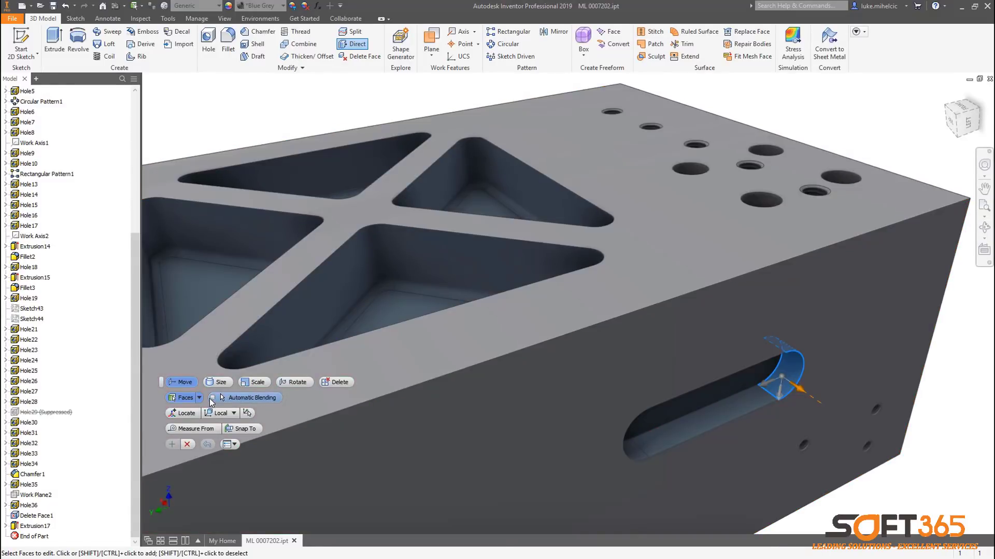
{"action": "left_click_drag", "start_coordinate": [764, 388], "coordinate": [680, 420]}
{"action": "left_click", "coordinate": [754, 331]}
{"action": "left_click", "coordinate": [753, 300]}
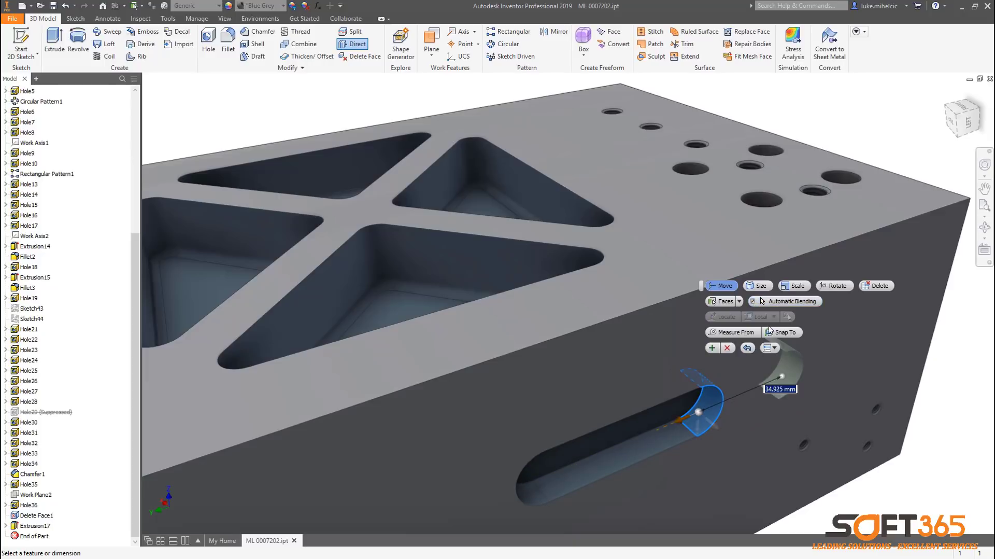
{"action": "left_click_drag", "start_coordinate": [680, 424], "coordinate": [856, 363]}
{"action": "left_click", "coordinate": [529, 410]}
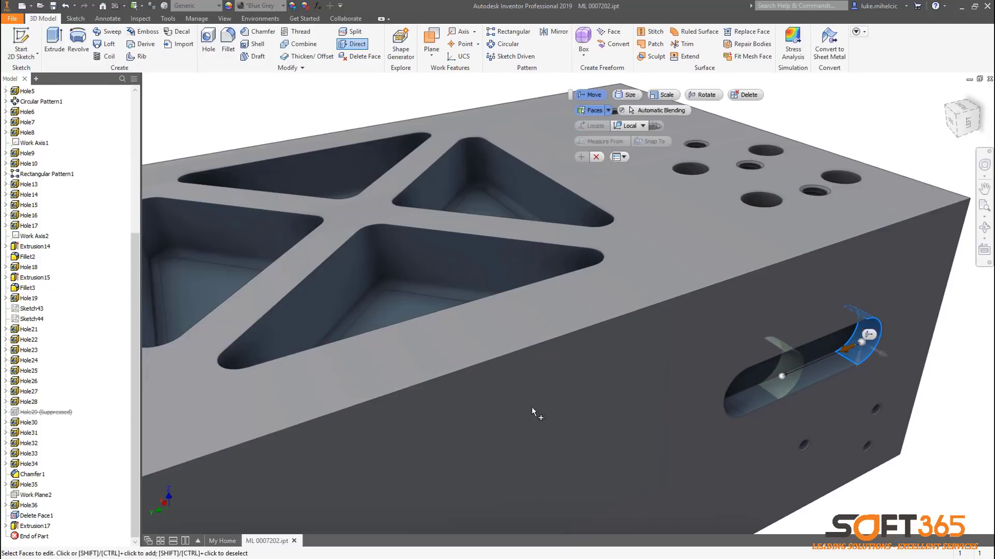
- Try to rotate the long wall face of the triangular pocket nearest the top holes by 35 degrees with automatic blending off
{"action": "left_click", "coordinate": [539, 196]}
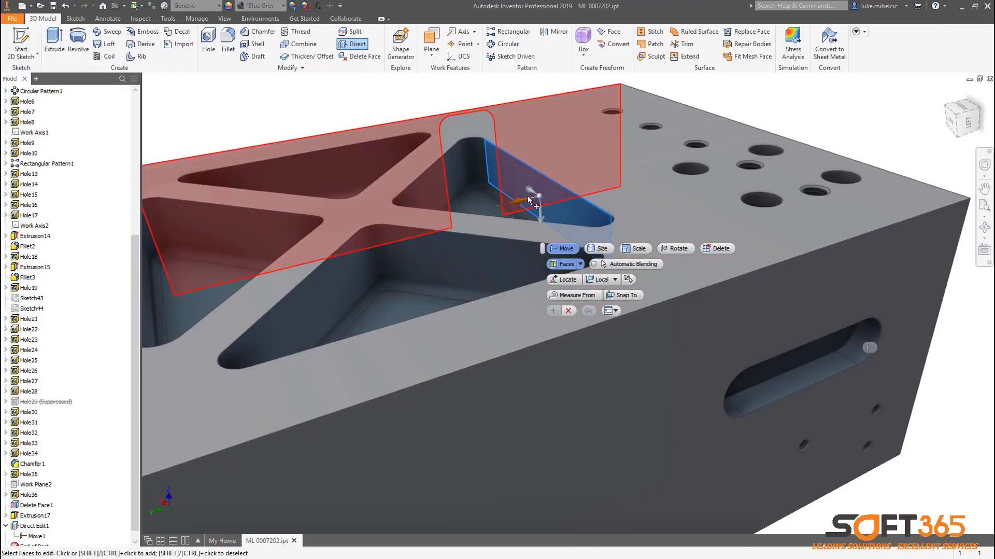
{"action": "left_click", "coordinate": [518, 201]}
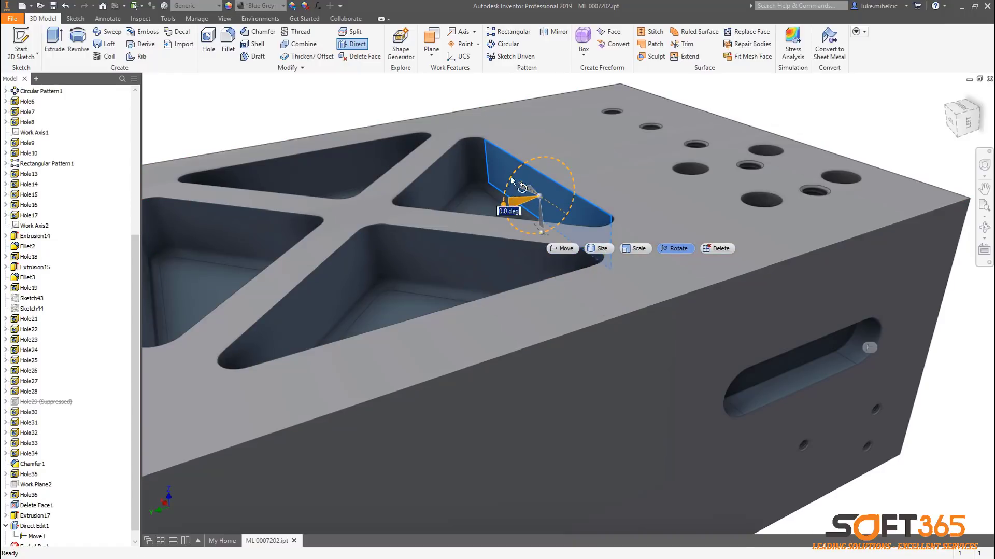
{"action": "left_click_drag", "start_coordinate": [512, 174], "coordinate": [522, 168]}
{"action": "left_click", "coordinate": [502, 322]}
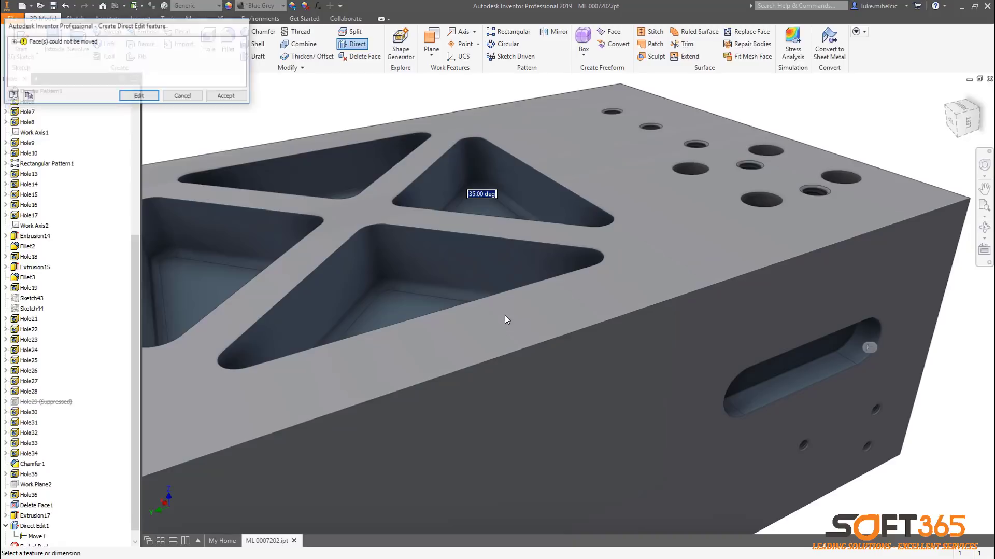
- Return to editing the failed rotation, enable automatic blending, and rotate the triangular pocket's wall face
{"action": "left_click", "coordinate": [139, 96]}
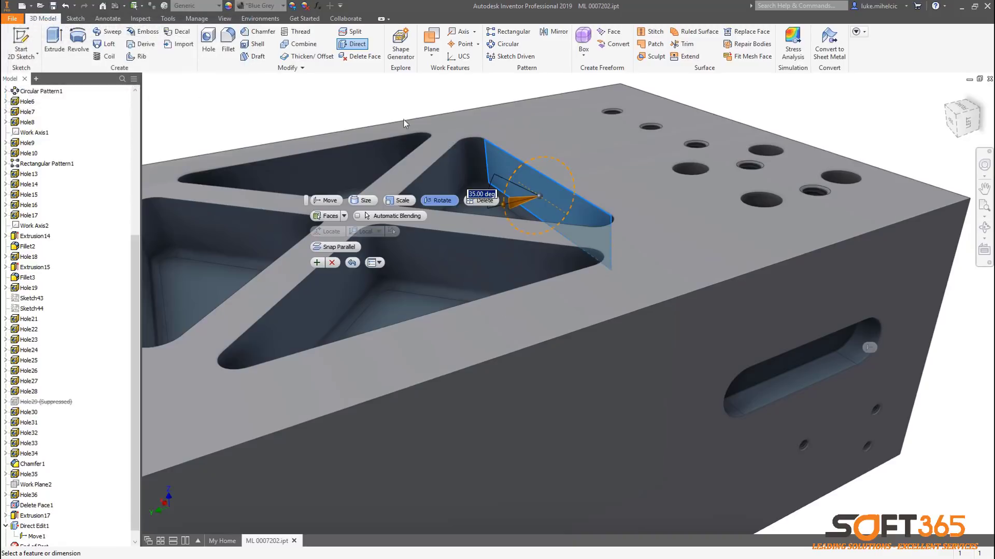
{"action": "left_click", "coordinate": [359, 217]}
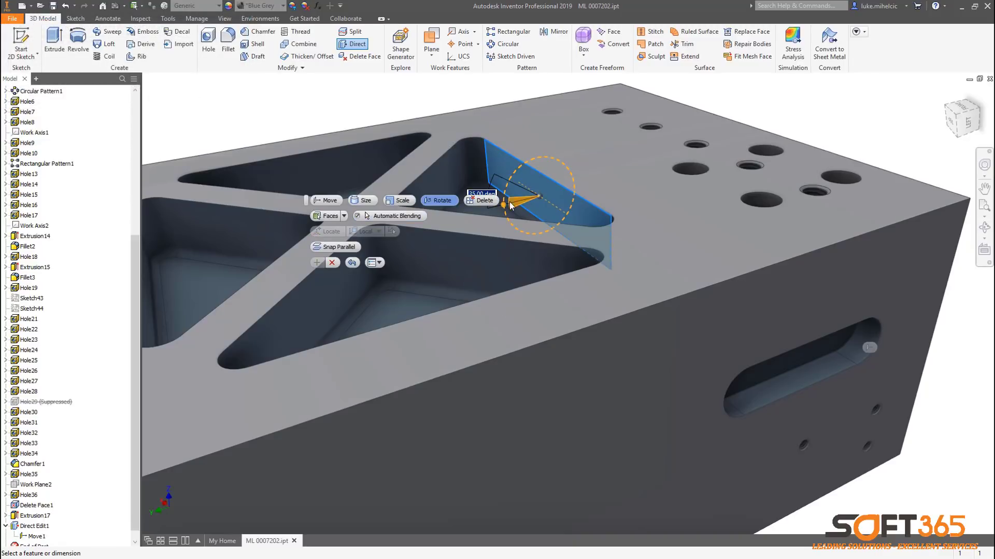
{"action": "left_click_drag", "start_coordinate": [504, 198], "coordinate": [516, 173]}
{"action": "left_click", "coordinate": [261, 255]}
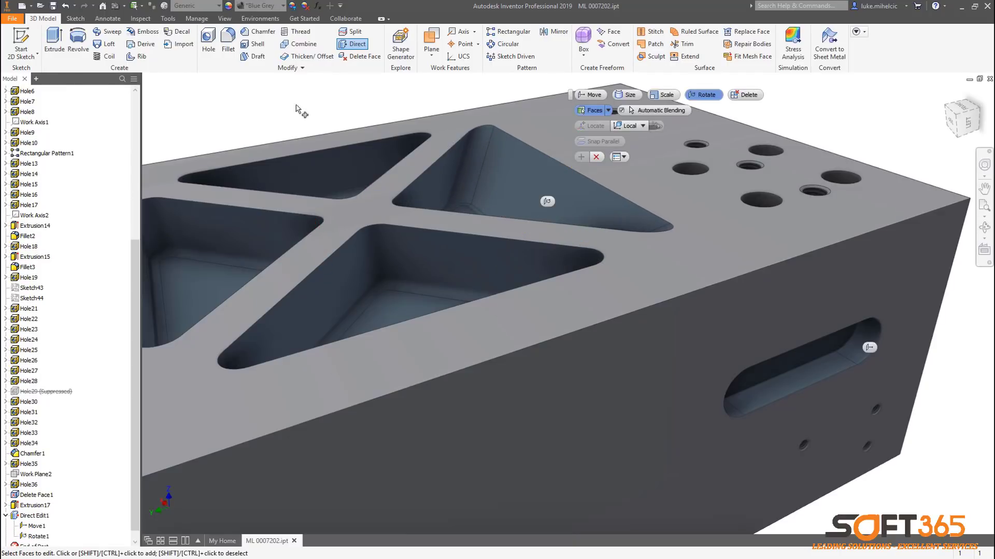
- Add a 2 mm inverted fillet to the tangent chain of floor edges around the open recess with the counterbored hole
{"action": "key", "text": "F5"}
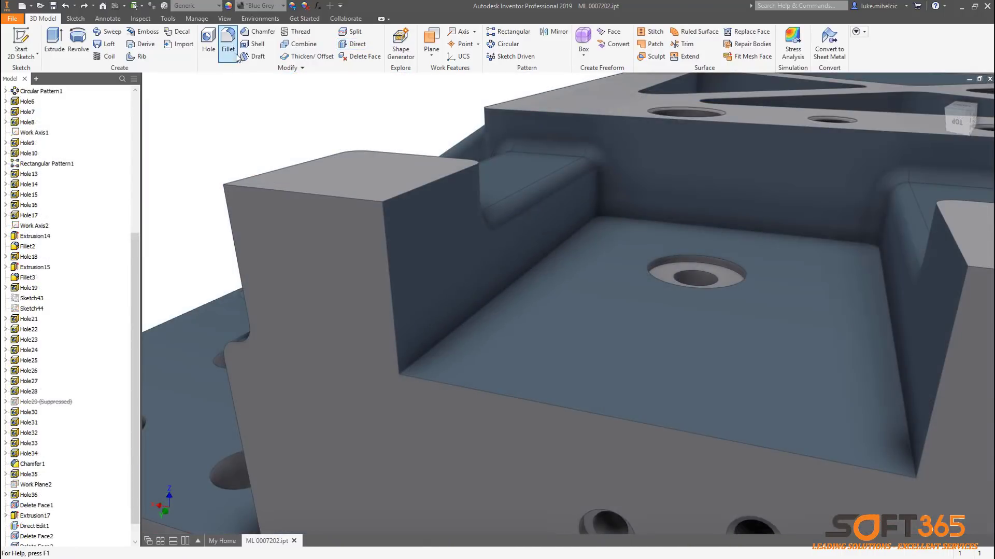
{"action": "left_click", "coordinate": [233, 48]}
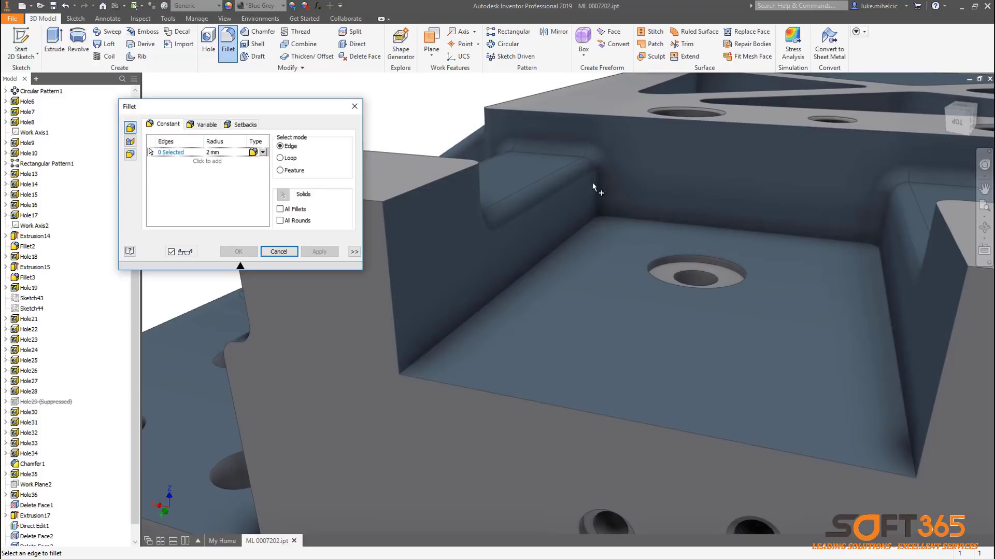
{"action": "left_click", "coordinate": [597, 216]}
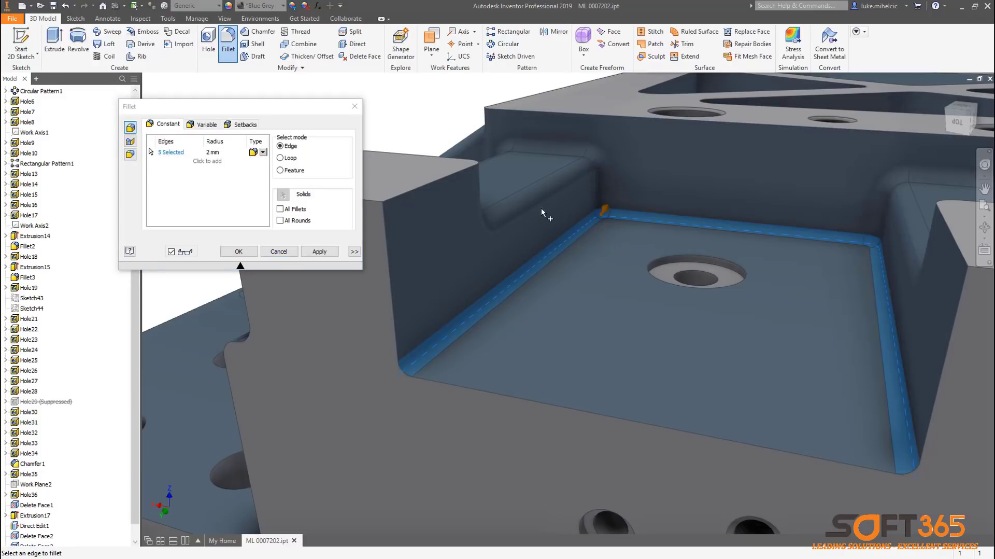
{"action": "left_click", "coordinate": [263, 152]}
{"action": "left_click", "coordinate": [258, 186]}
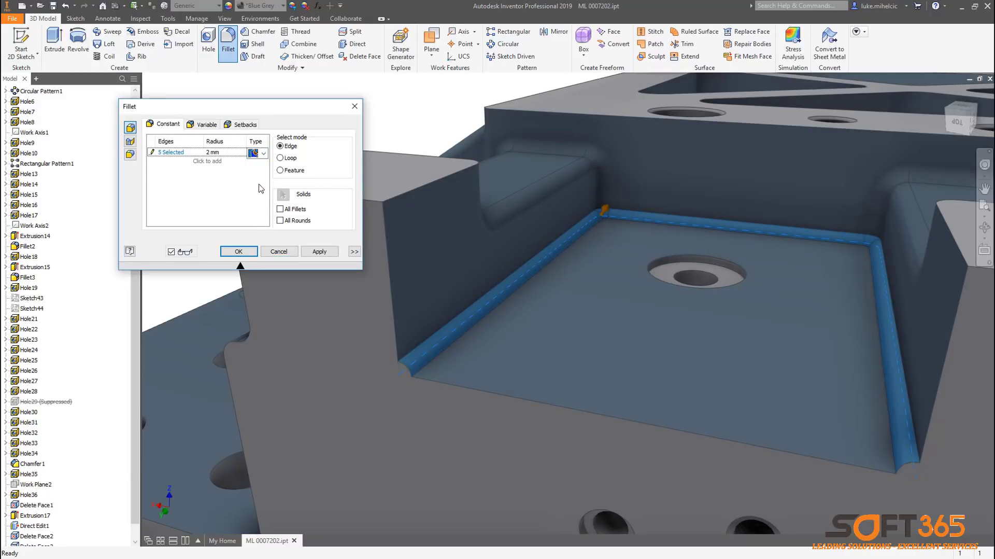
{"action": "left_click", "coordinate": [239, 251]}
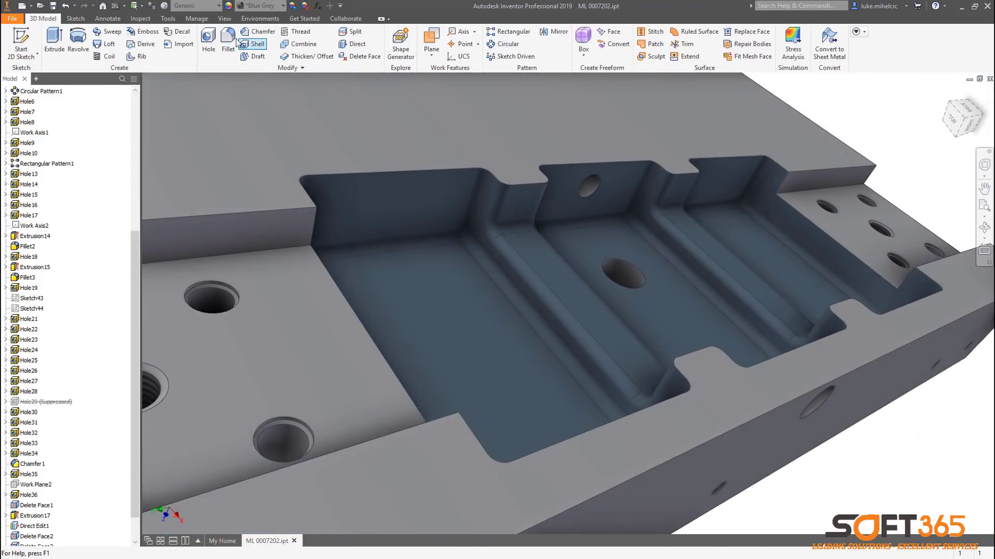
- Add a 2 mm inverted fillet along the back upper rim edges of the large stepped pocket
{"action": "left_click", "coordinate": [228, 44]}
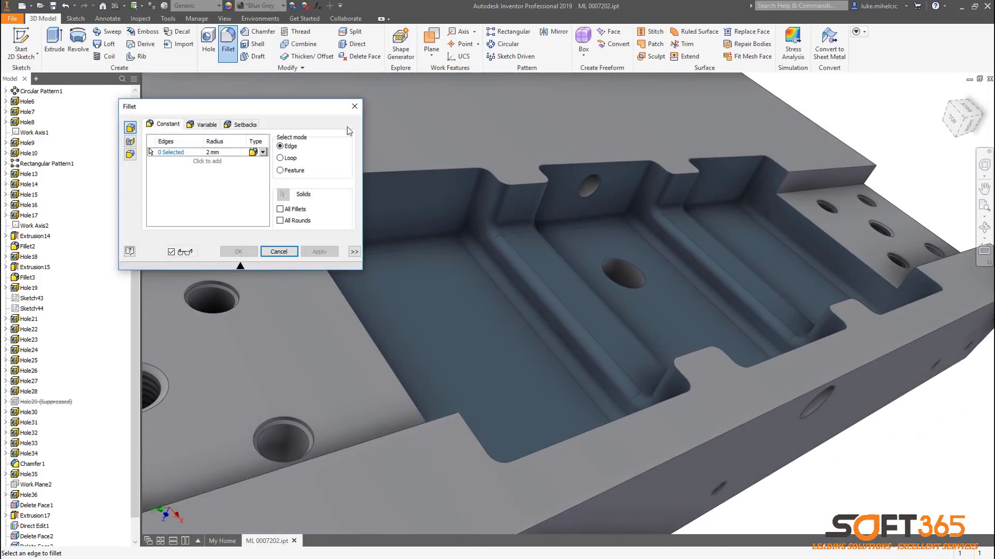
{"action": "left_click", "coordinate": [403, 167]}
{"action": "left_click_drag", "start_coordinate": [320, 111], "coordinate": [218, 188]}
{"action": "left_click", "coordinate": [166, 226]}
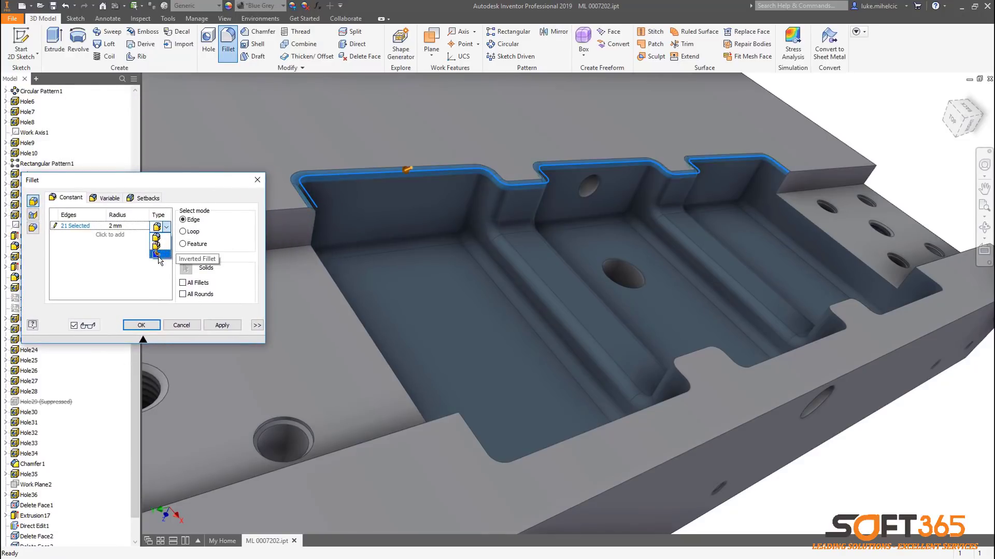
{"action": "left_click", "coordinate": [158, 254]}
{"action": "left_click", "coordinate": [222, 325]}
{"action": "left_click", "coordinate": [182, 325]}
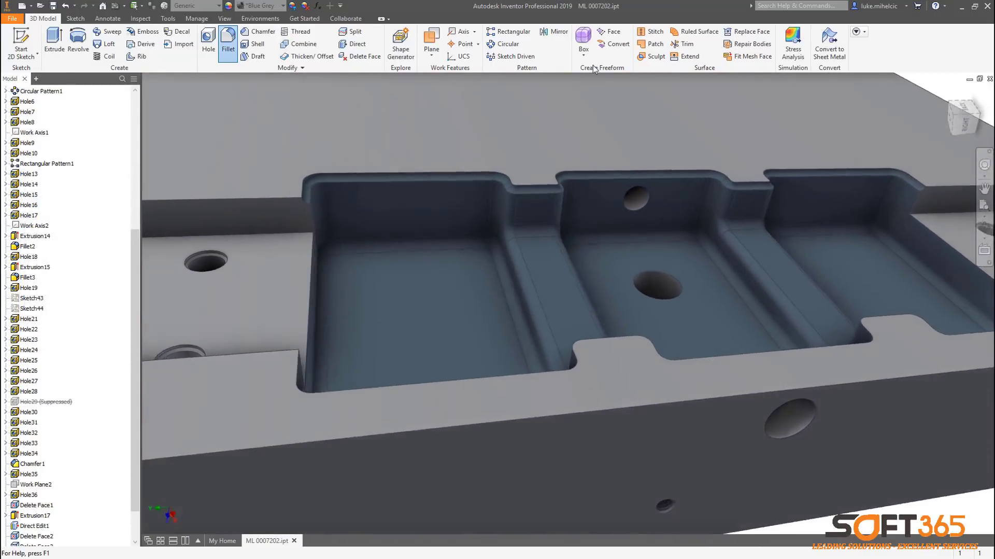